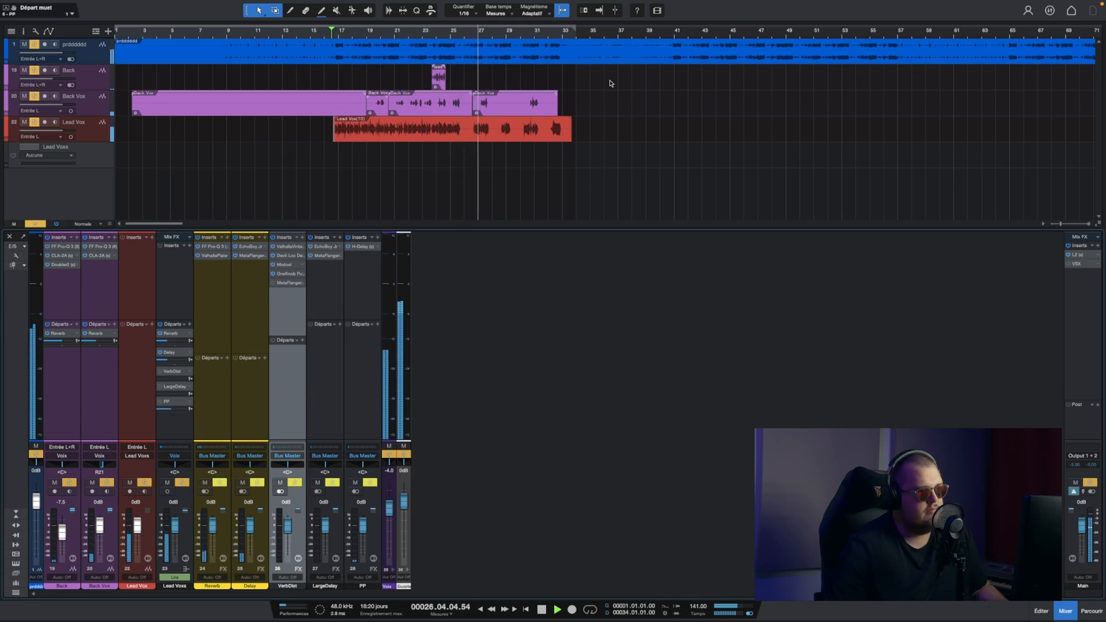
# Step: Listen to the soloed Lead Vox around bar 19, where the VerbDist send automation rises
pyautogui.press('space')
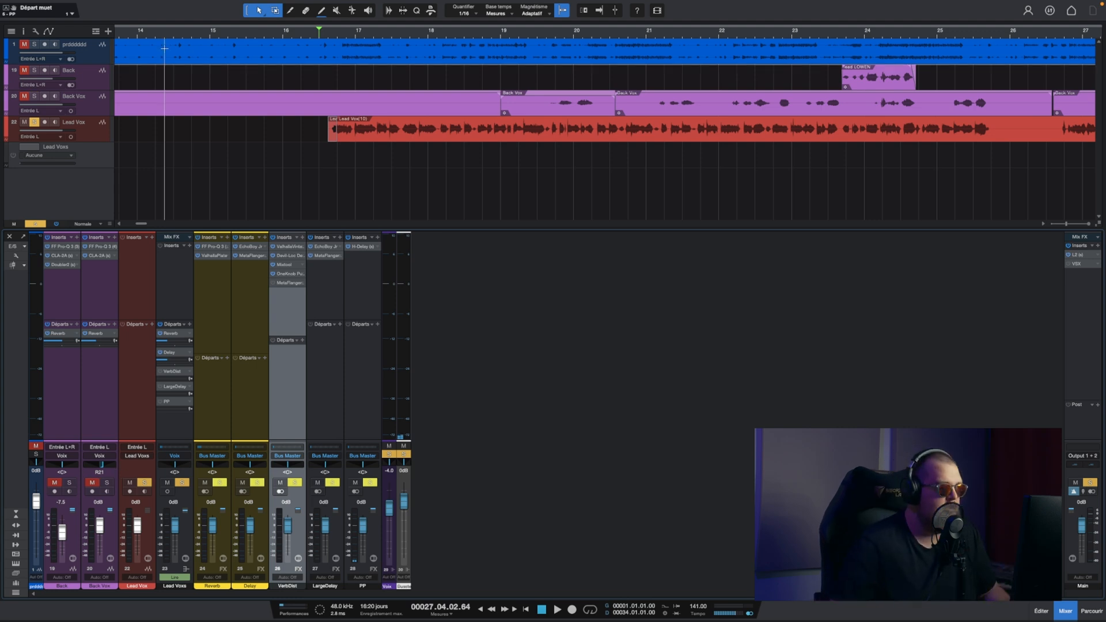
pyautogui.press('space')
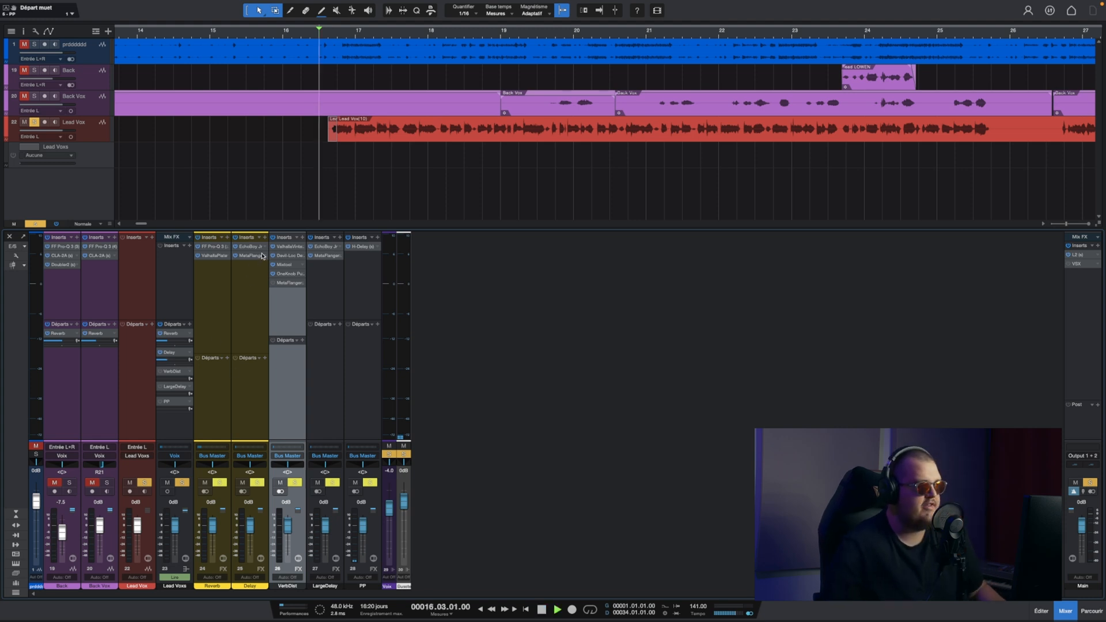
pyautogui.moveTo(320, 30)
pyautogui.mouseDown()
pyautogui.moveTo(330, 40)
pyautogui.moveTo(504, 60)
pyautogui.mouseUp()
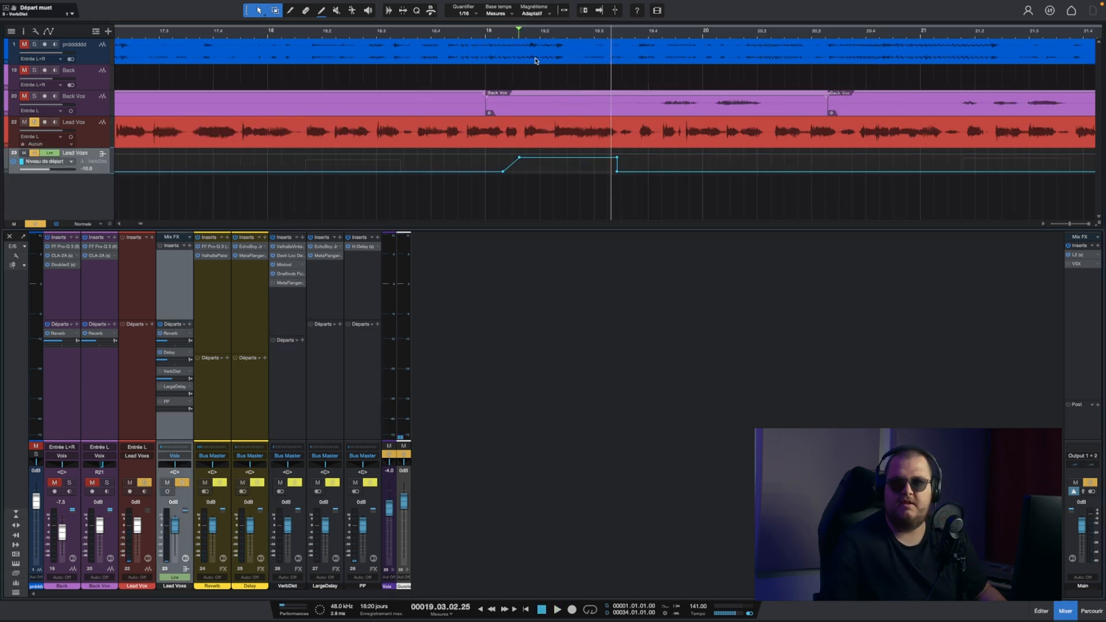
pyautogui.press('space')
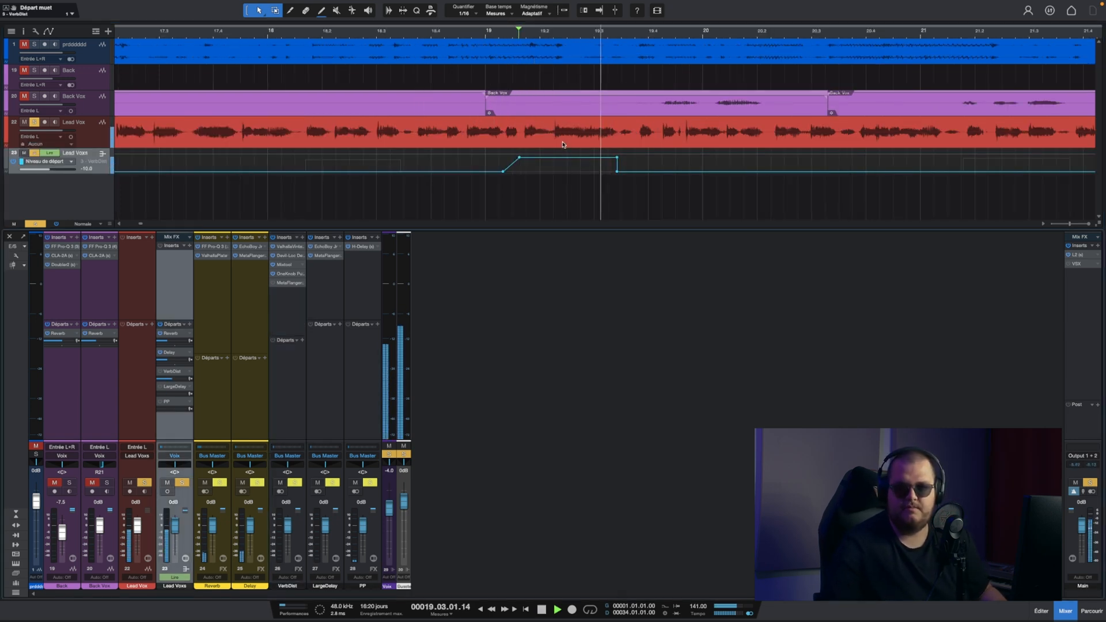
pyautogui.scroll(-3, 523, 38)
pyautogui.press('space')
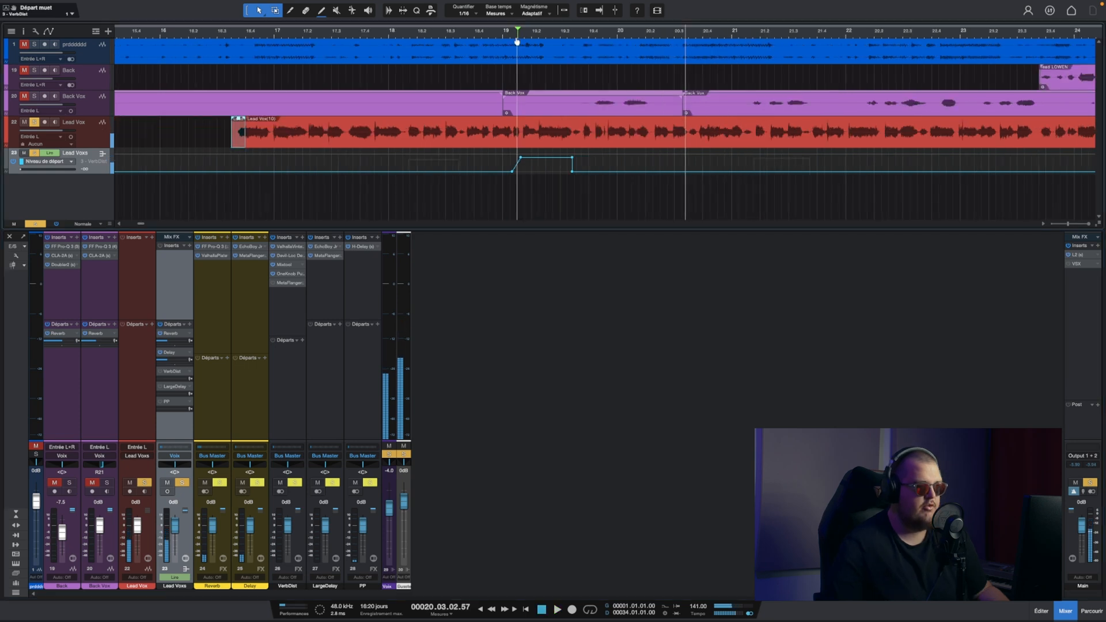
# Step: Bypass the VerbDist channel's inserts except ValhallaVintageVerb, and open that reverb with the automation lane left uncovered
pyautogui.click(272, 238)
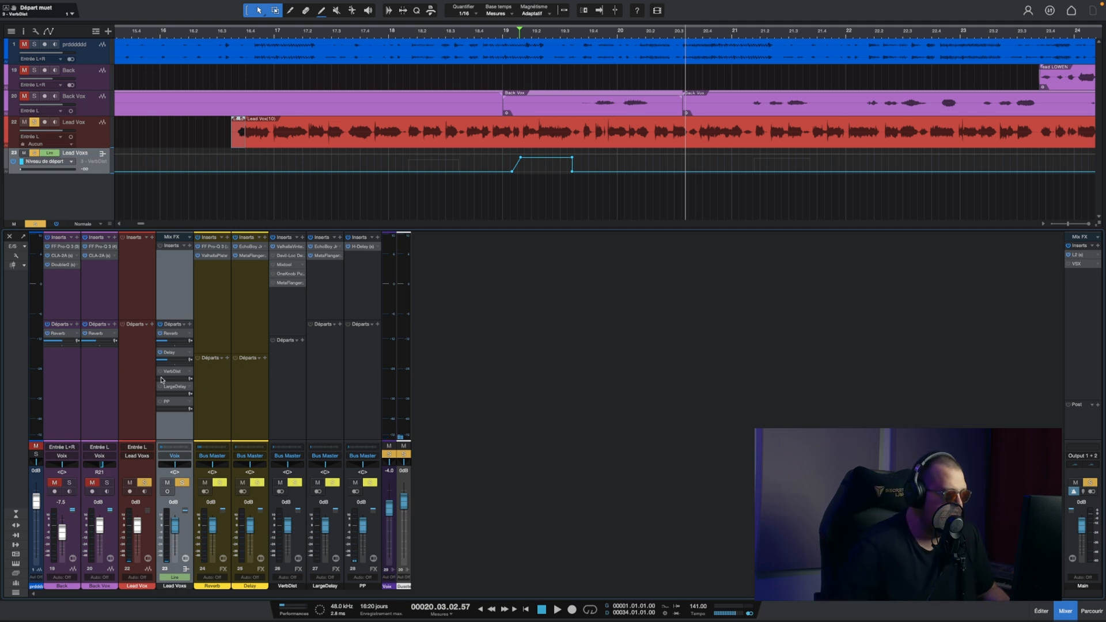
pyautogui.click(293, 248)
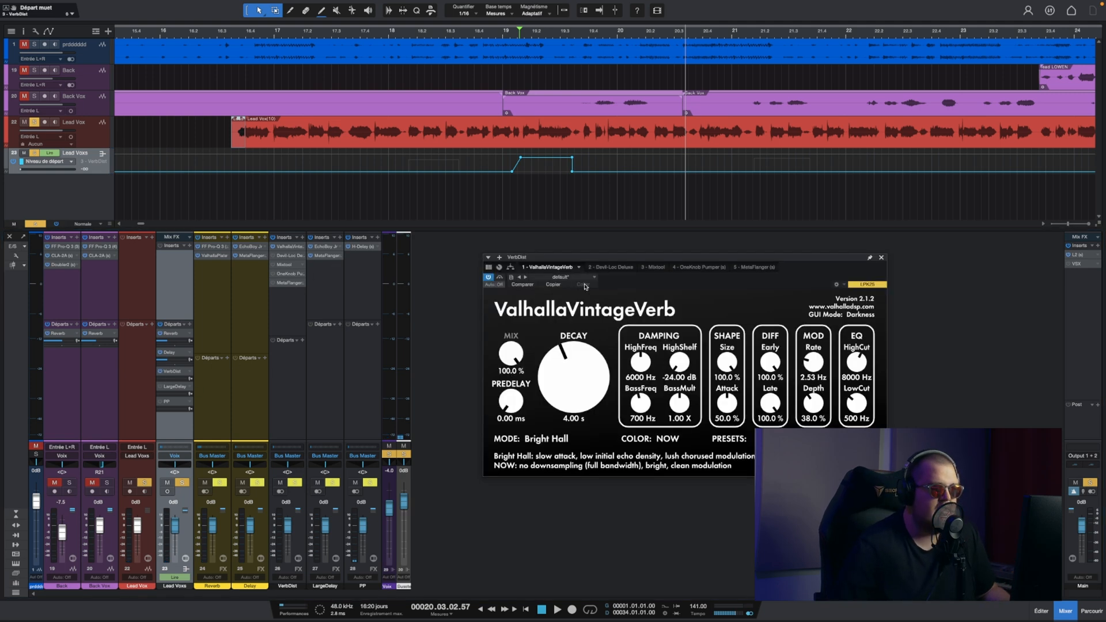
pyautogui.moveTo(630, 260); pyautogui.dragTo(621, 133)
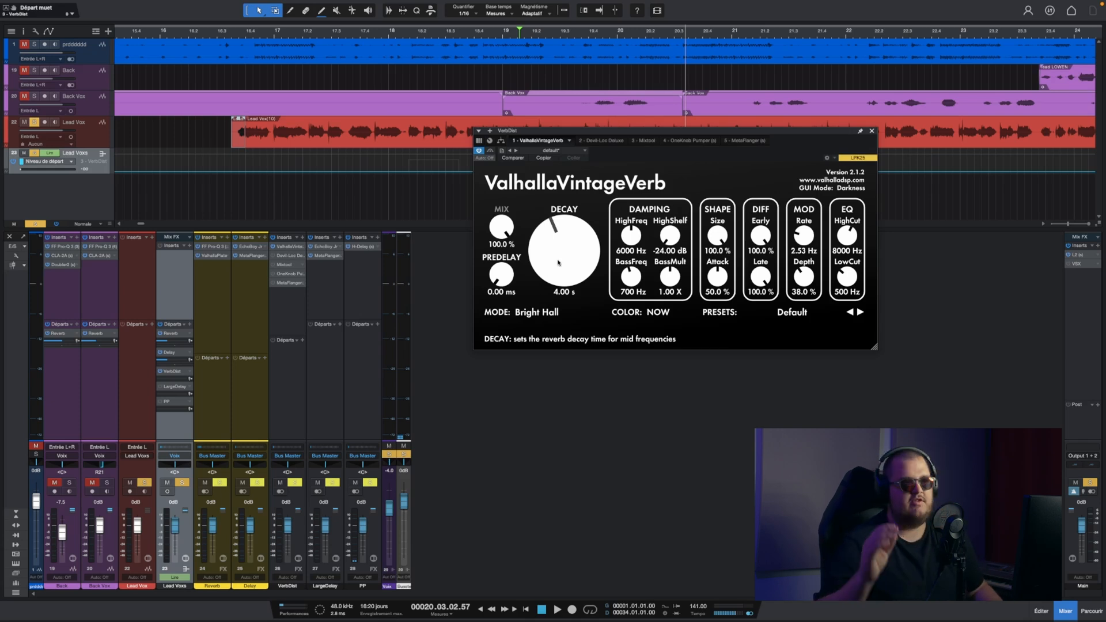
pyautogui.moveTo(647, 131); pyautogui.dragTo(553, 223)
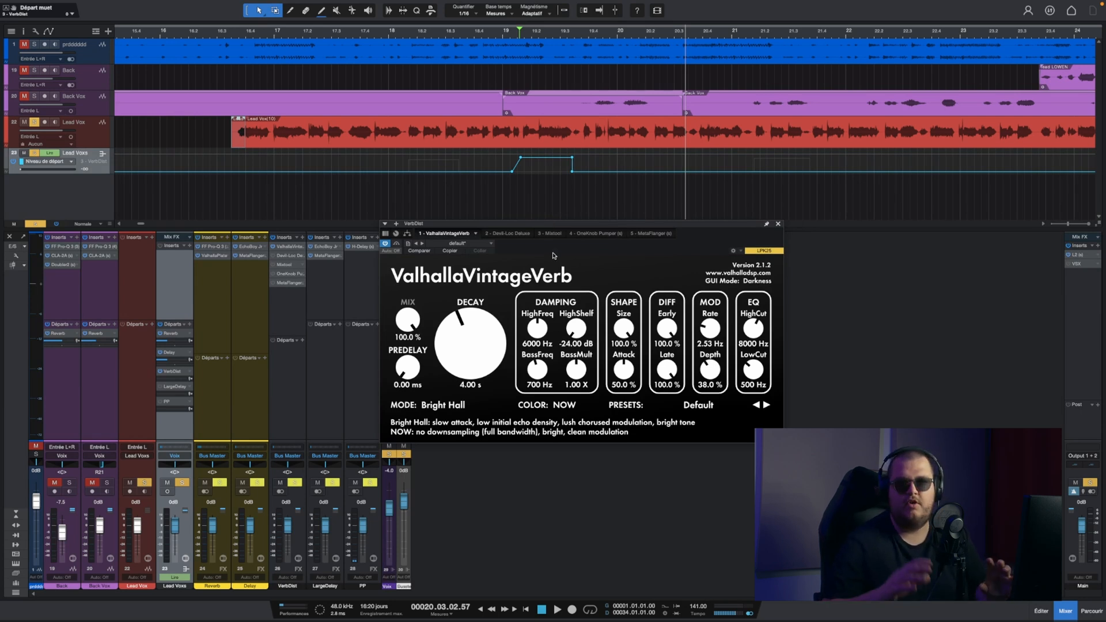
# Step: Turn off the Reverb send on Lead Voxs and audition the vocal with the VerbDist reverb
pyautogui.press('space')
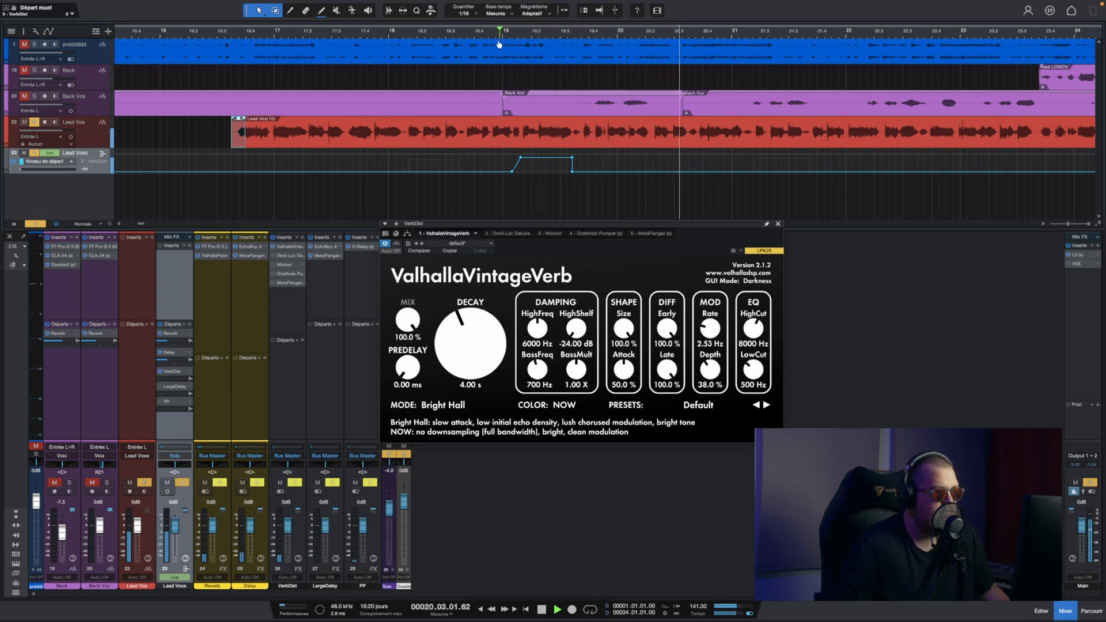
pyautogui.press('space')
pyautogui.click(160, 336)
pyautogui.press('space')
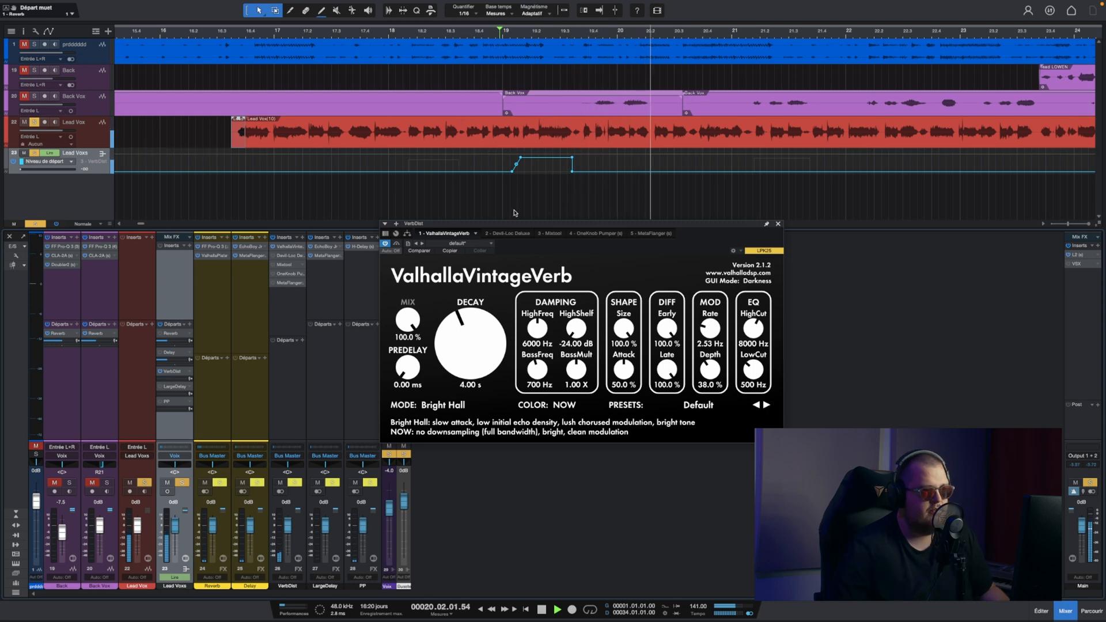
pyautogui.press('space')
# Step: Replay the vocal from bar 18 through the automated VerbDist throw to hear the reverb tail
pyautogui.moveTo(501, 30); pyautogui.dragTo(483, 42)
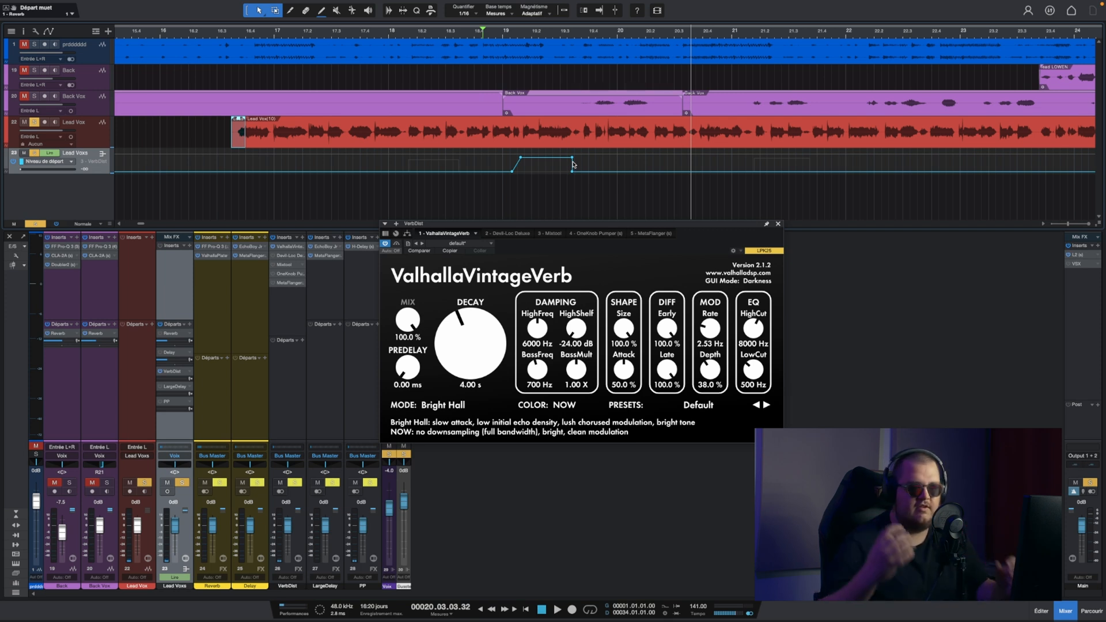
pyautogui.click(438, 31)
pyautogui.press('space')
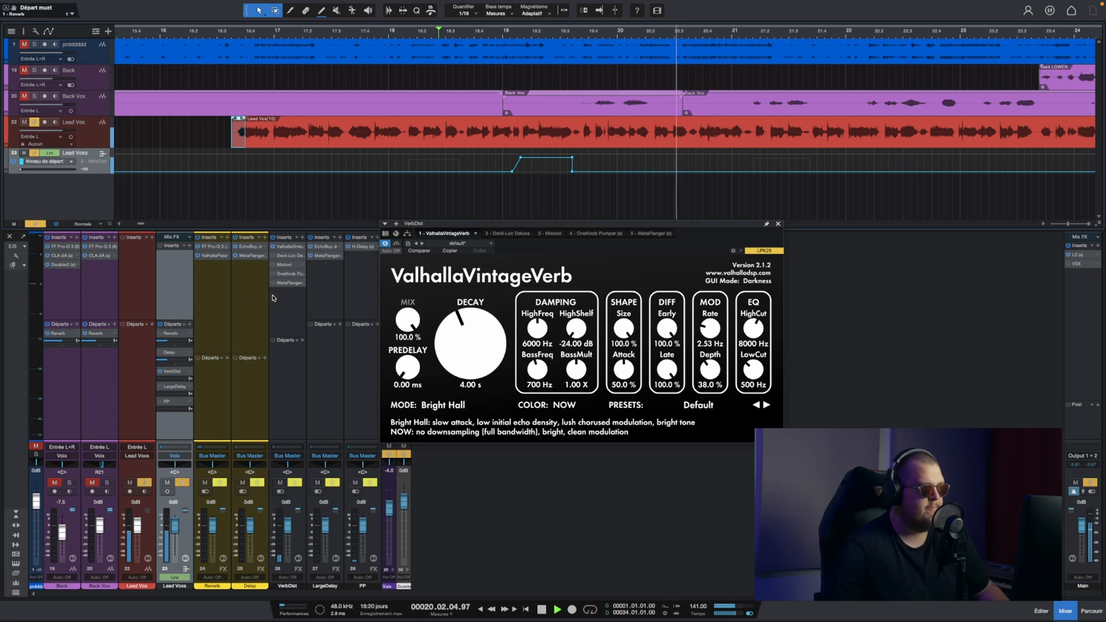
pyautogui.press('space')
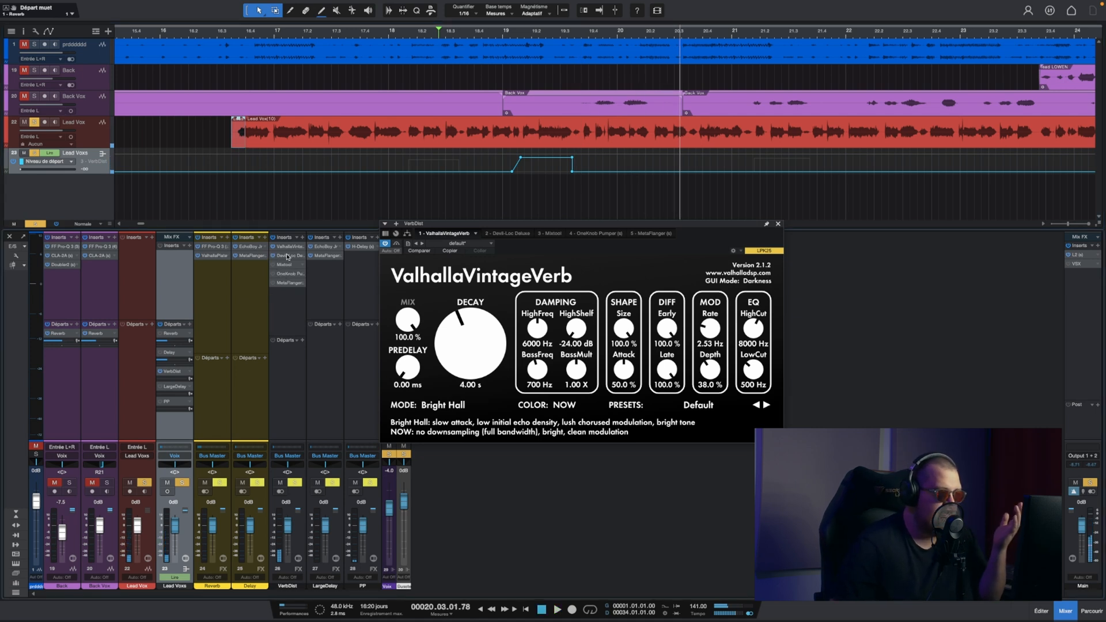
# Step: Enable Devil-Loc Deluxe on the VerbDist channel and keep its editor pinned open above the mixer
pyautogui.click(288, 255)
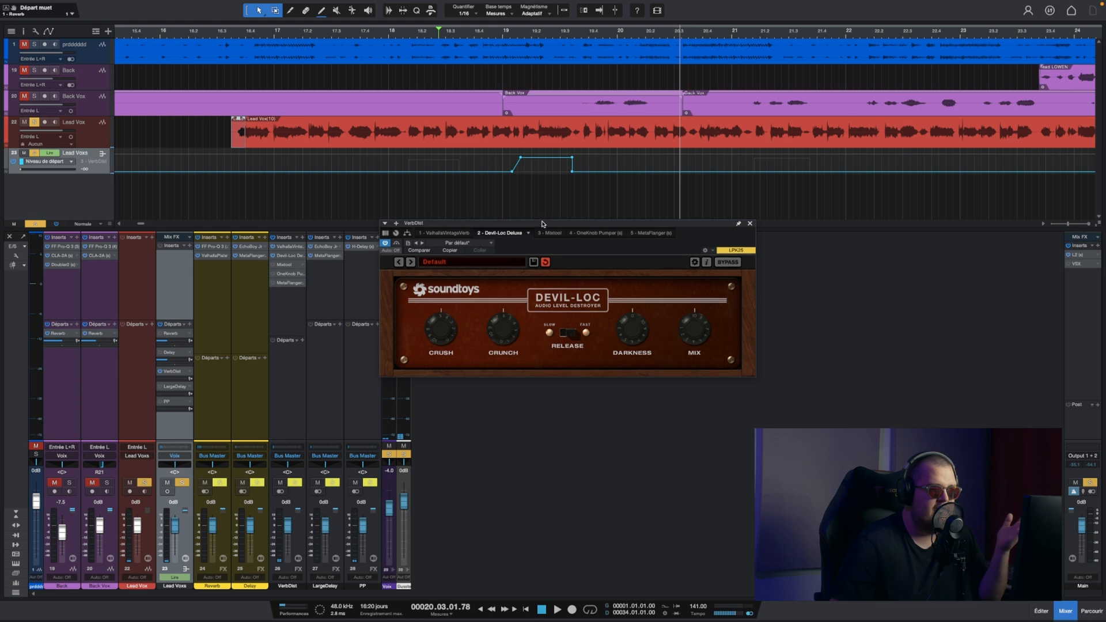
pyautogui.moveTo(544, 226); pyautogui.dragTo(513, 141)
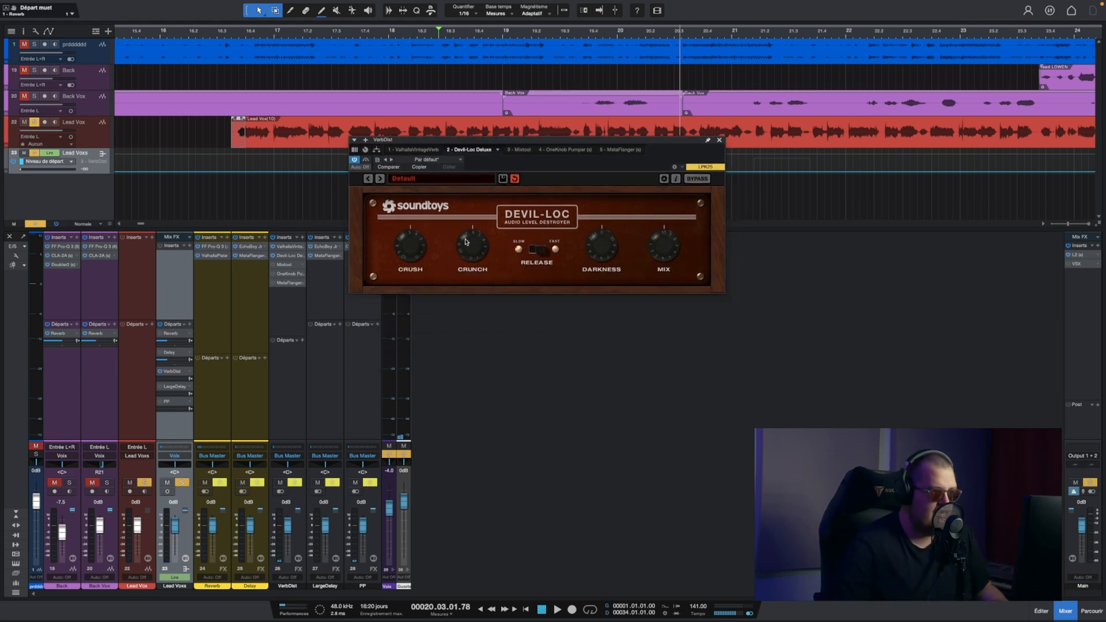
pyautogui.click(707, 140)
pyautogui.moveTo(687, 139); pyautogui.dragTo(710, 89)
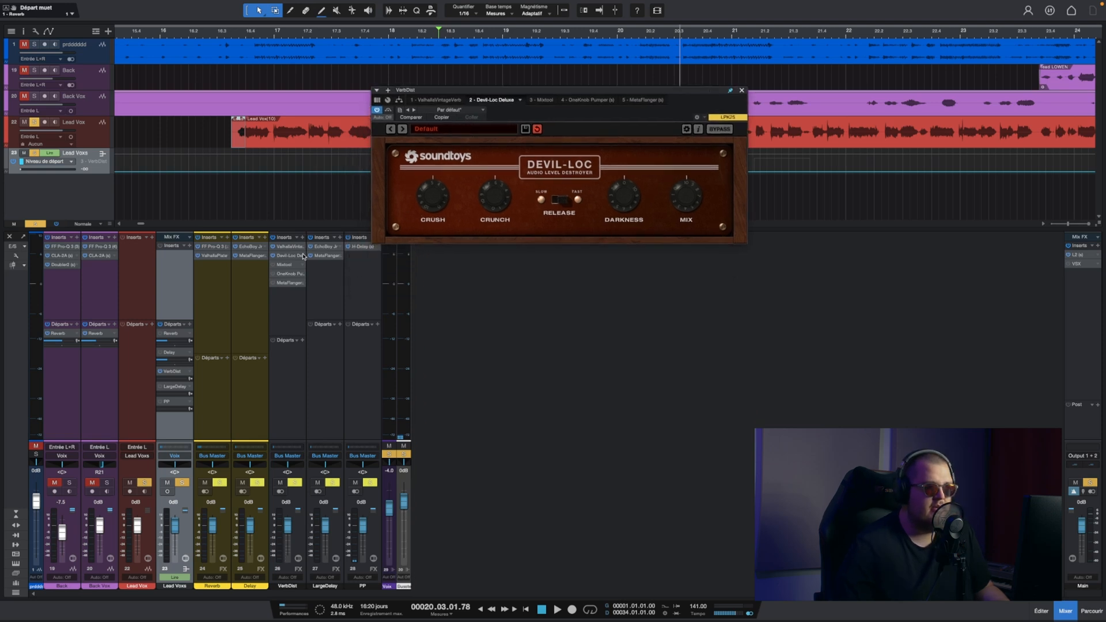
# Step: Enable Mixtool on VerbDist, show its Gain control, and audition the distorted reverb throw
pyautogui.click(282, 265)
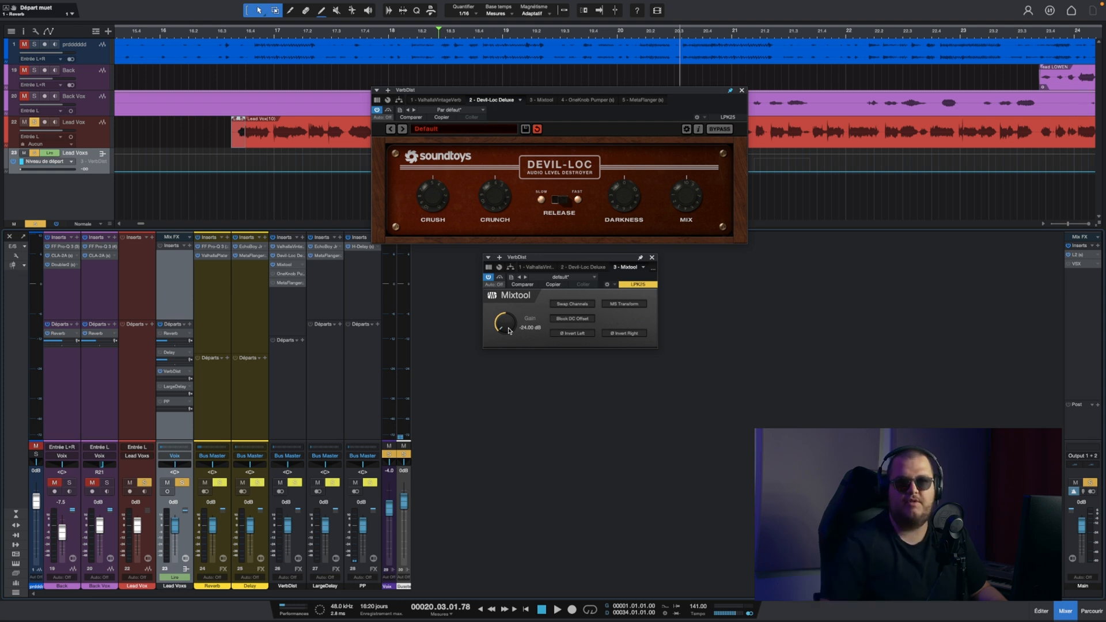
pyautogui.click(667, 232)
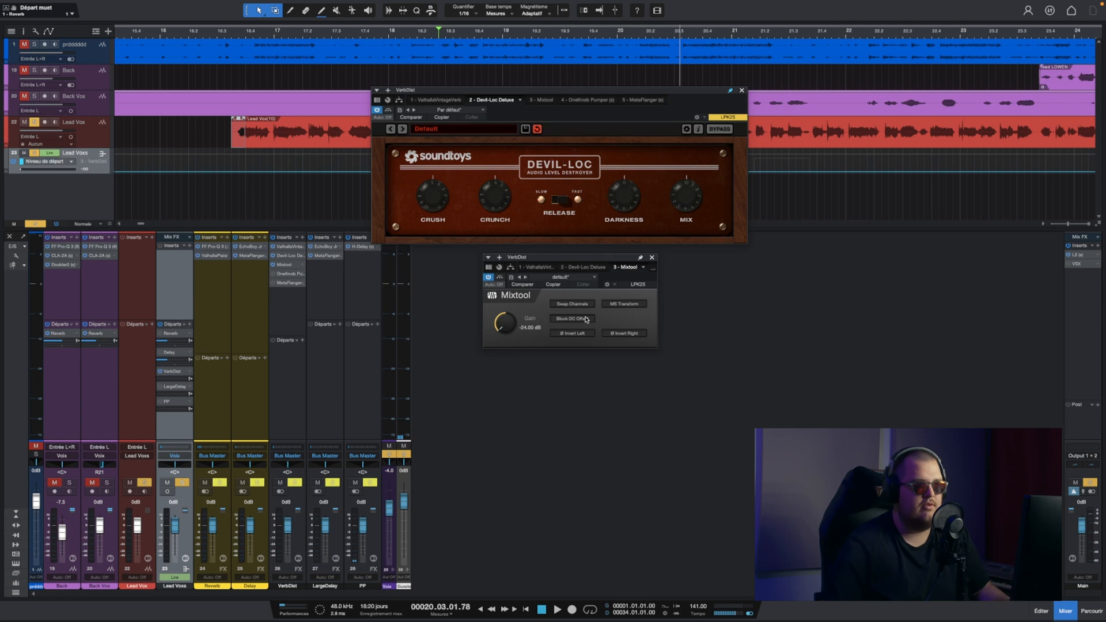
pyautogui.click(506, 325)
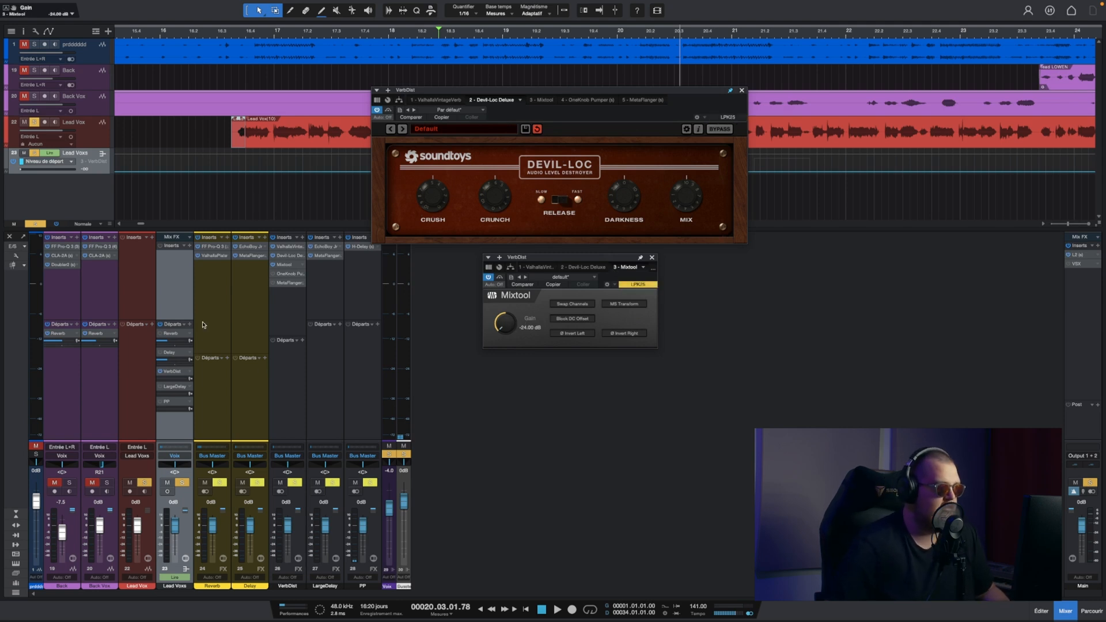
pyautogui.press('space')
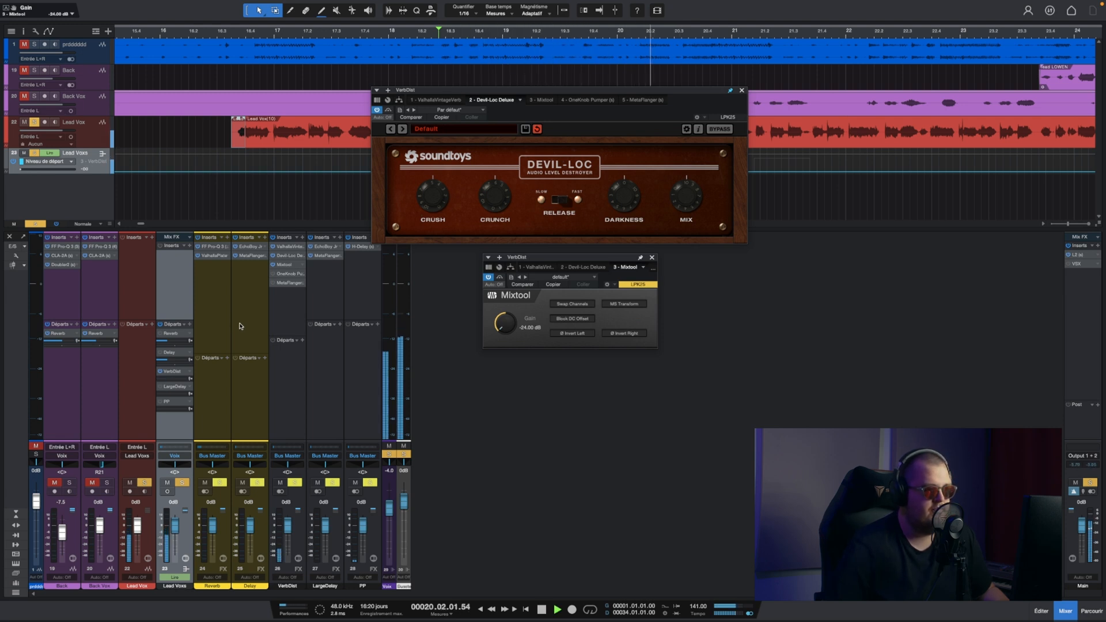
pyautogui.press('space')
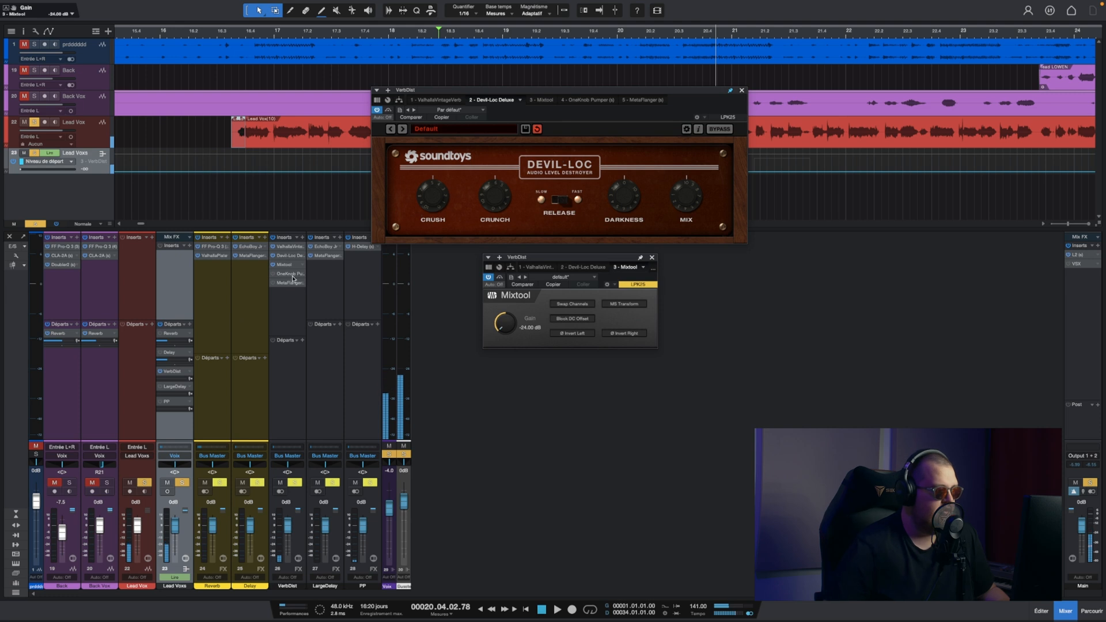
# Step: Uncover the automation lane and listen to the remaining VerbDist throws from bar 25 to the vocal's end
pyautogui.scroll(-5, 504, 32)
pyautogui.moveTo(504, 90); pyautogui.dragTo(574, 258)
pyautogui.moveTo(486, 33); pyautogui.dragTo(694, 79)
pyautogui.press('space')
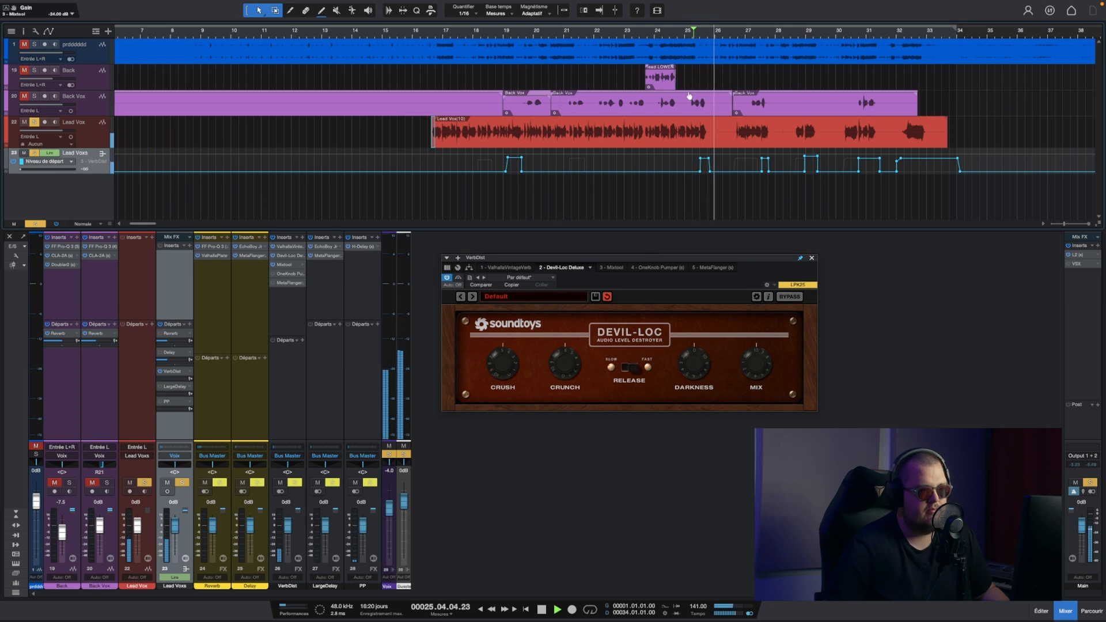
pyautogui.scroll(5, 699, 34)
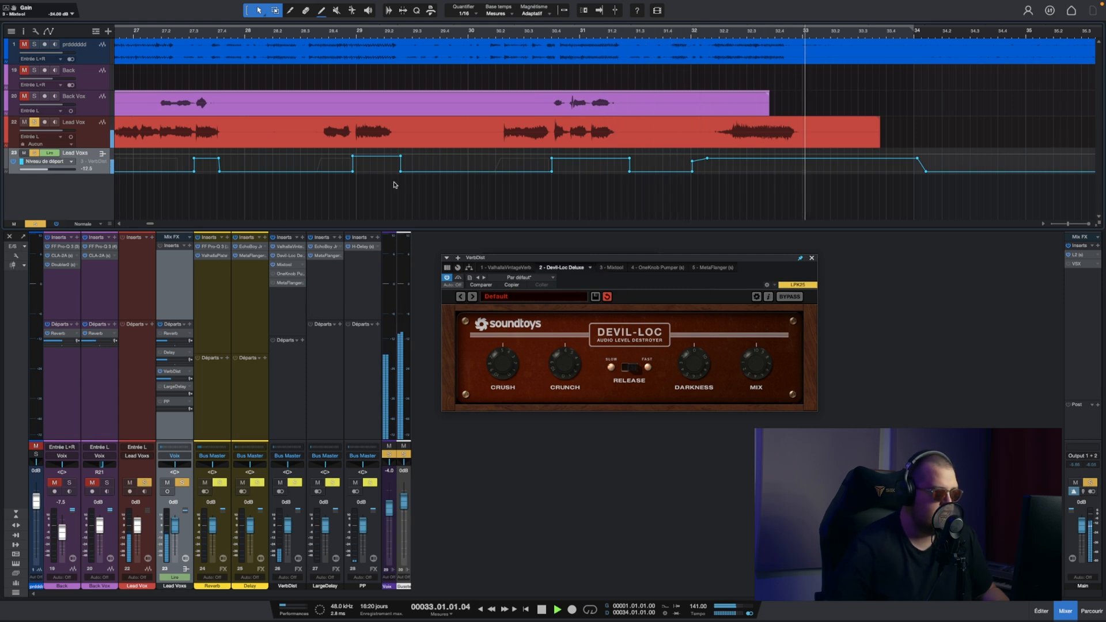
pyautogui.scroll(-3, 358, 35)
pyautogui.scroll(-2, 359, 36)
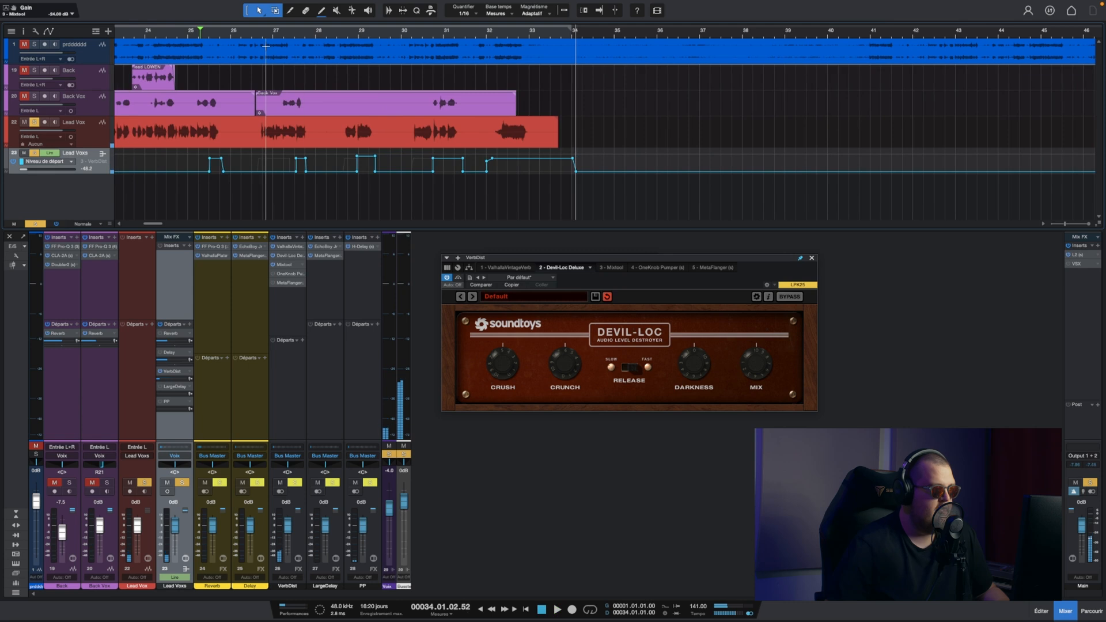
pyautogui.scroll(-6, 200, 35)
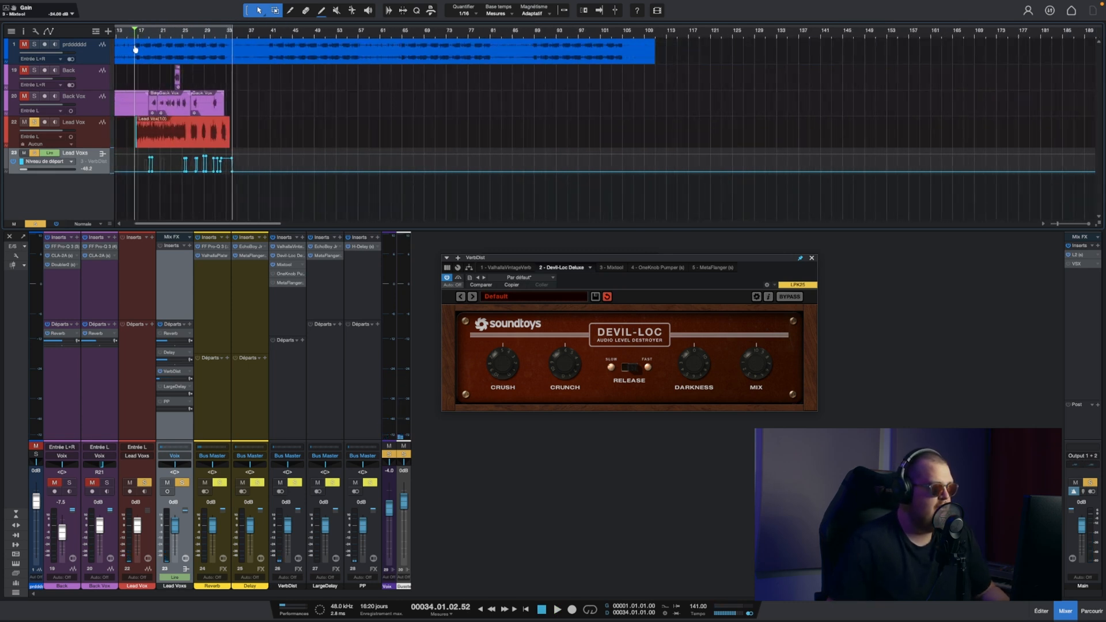
# Step: Unmute the prdddddd instrumental and backing vocals and listen to the full mix from bar 17
pyautogui.click(24, 45)
pyautogui.press('space')
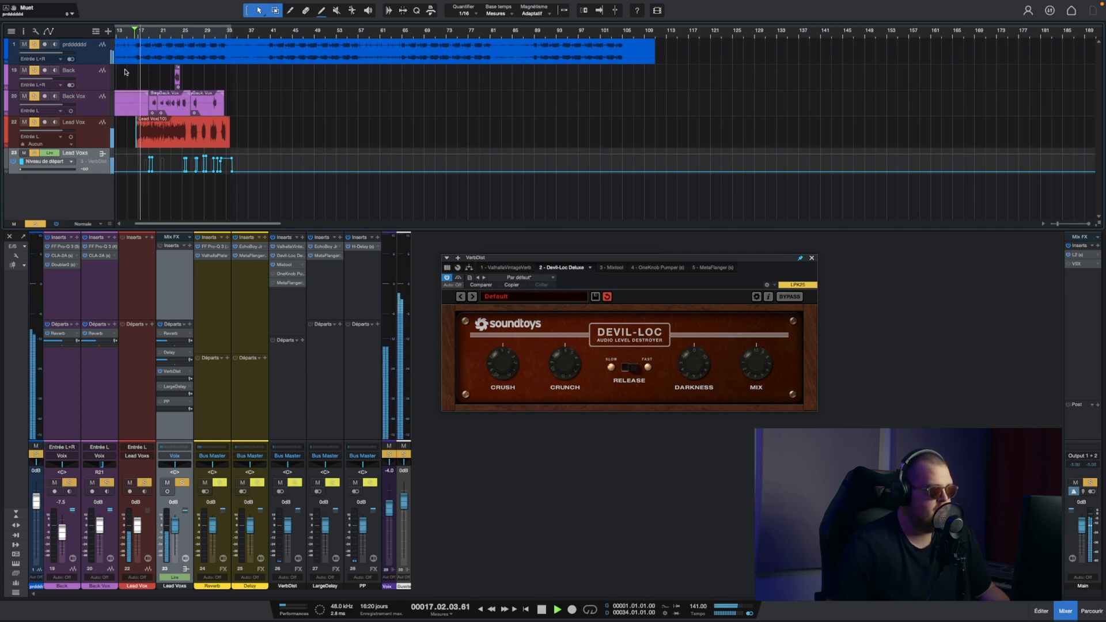
pyautogui.scroll(4, 137, 34)
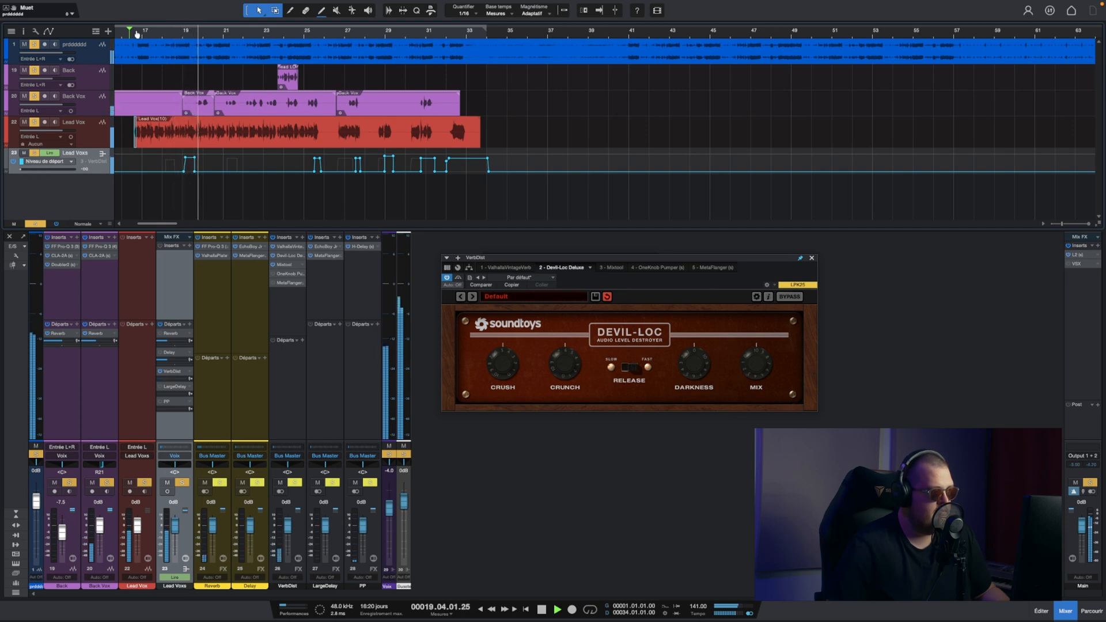
pyautogui.click(294, 37)
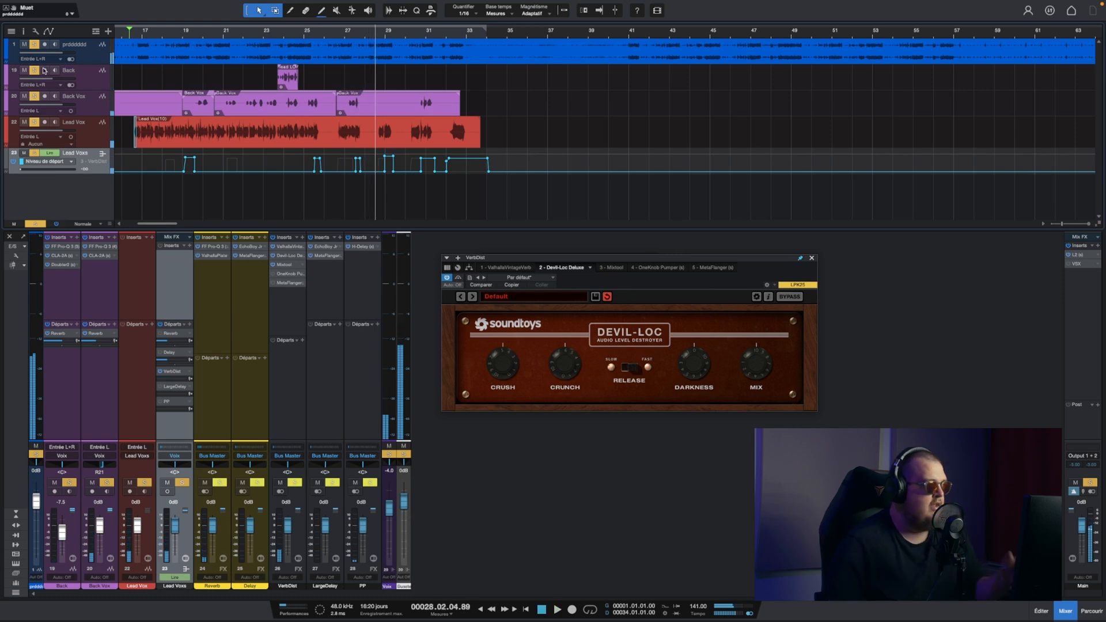
# Step: Isolate Lead Vox again, enable OneKnob Pumper on VerbDist, and replace the Devil-Loc window with its editor
pyautogui.click(24, 45)
pyautogui.click(34, 98)
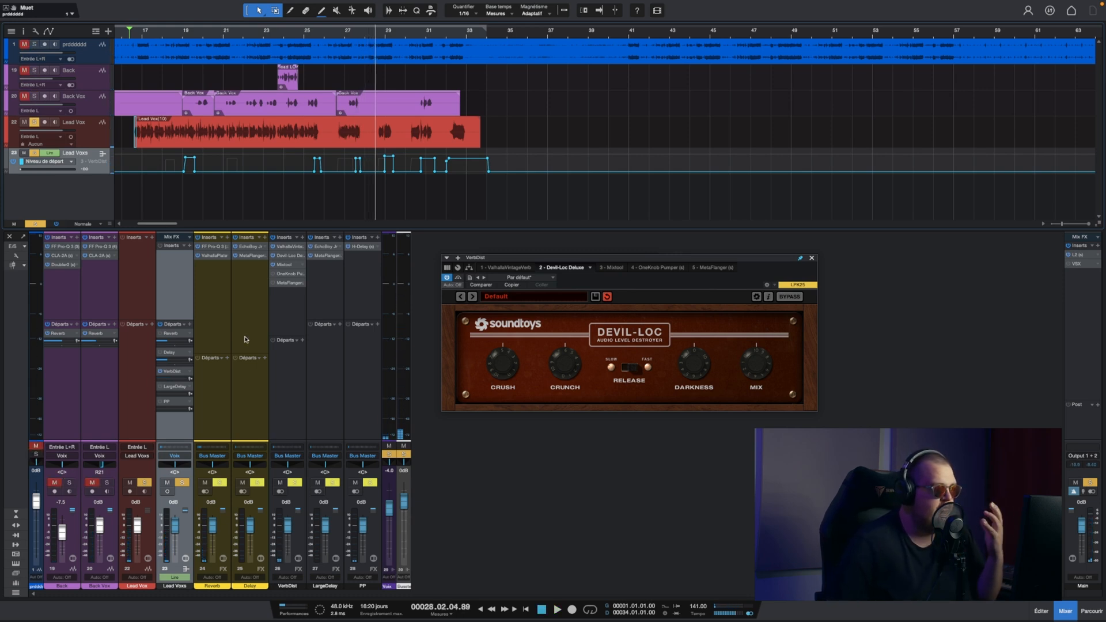
pyautogui.click(282, 275)
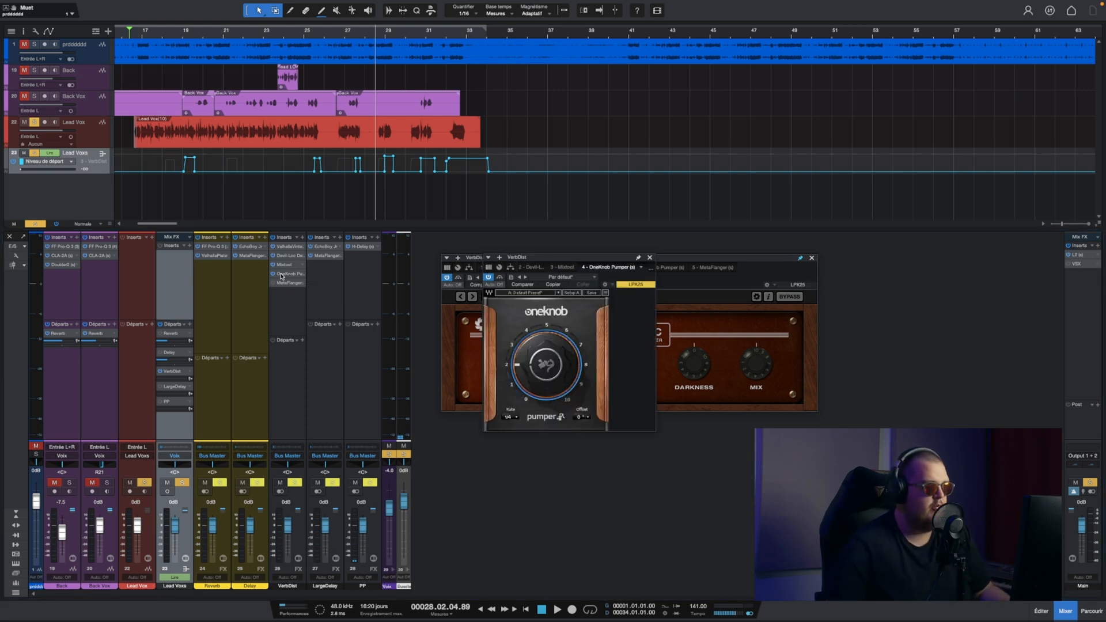
pyautogui.click(812, 258)
pyautogui.moveTo(581, 258); pyautogui.dragTo(485, 167)
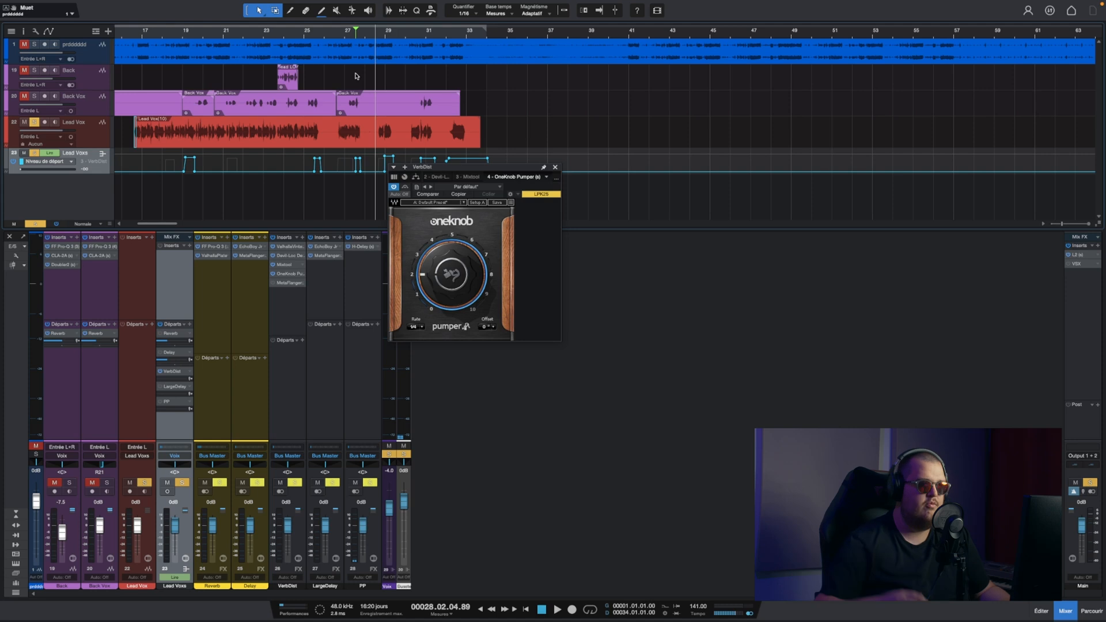
# Step: Raise the OneKnob Pumper amount to about 7 and audition the vocal throw after bar 27
pyautogui.scroll(5, 365, 33)
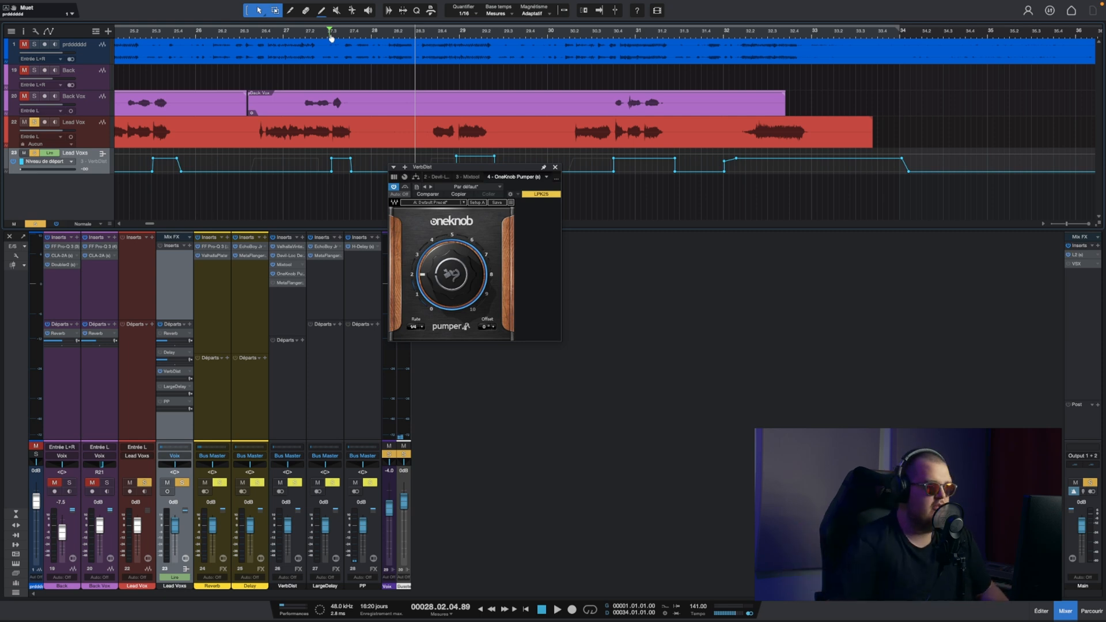
pyautogui.moveTo(456, 272); pyautogui.dragTo(455, 263)
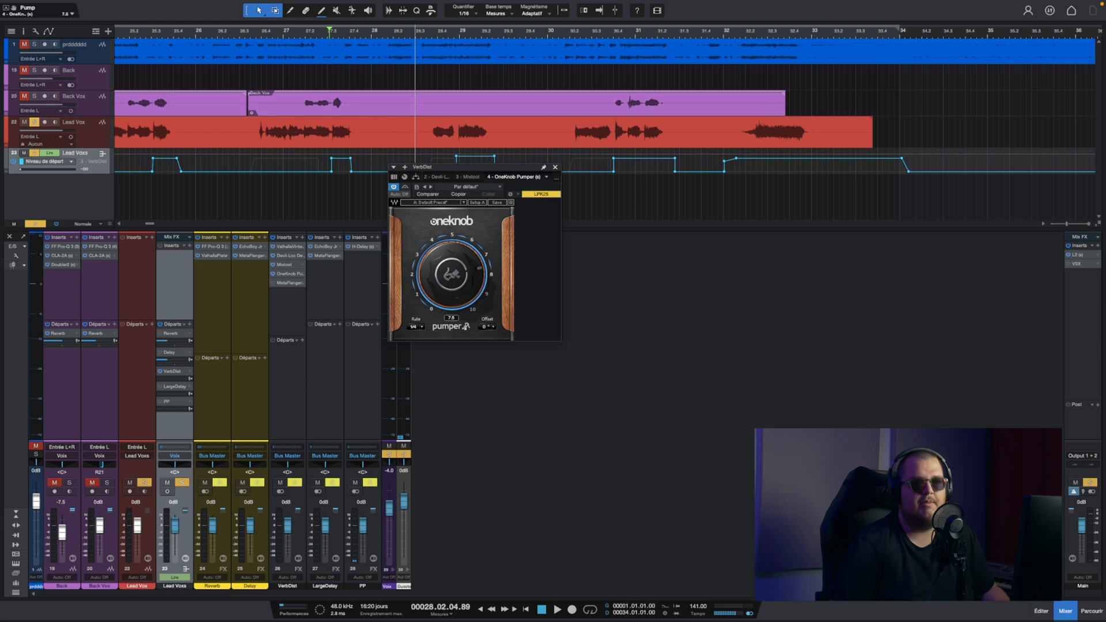
pyautogui.press('space')
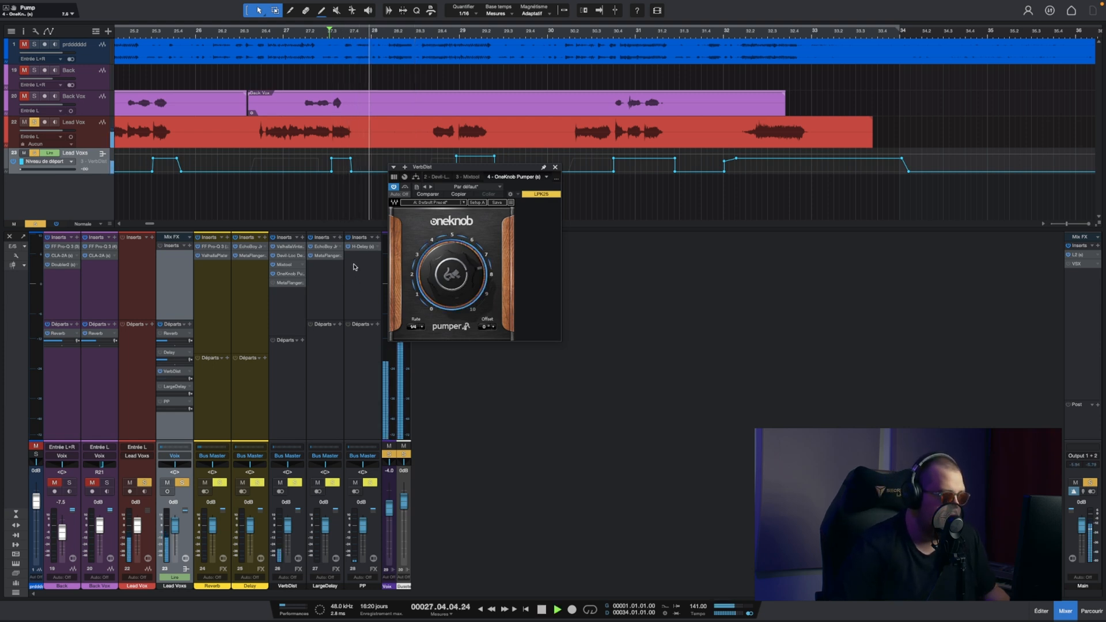
# Step: Unmute the prdddddd instrumental and backing vocals and listen to the pumping vocal throw in the full mix from bar 27
pyautogui.moveTo(452, 279)
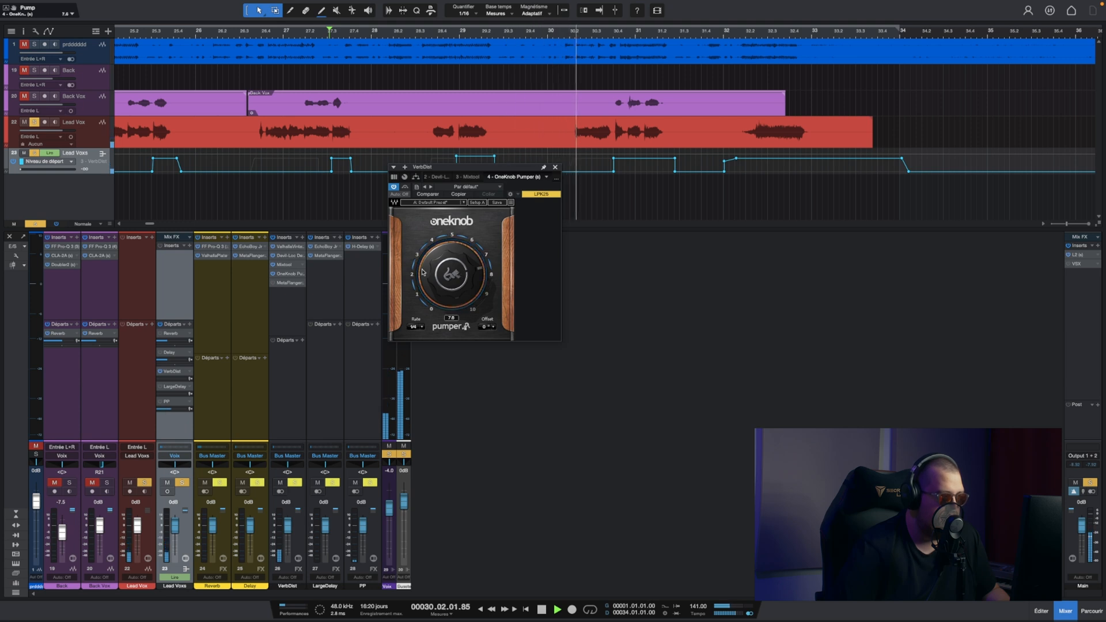
pyautogui.click(24, 44)
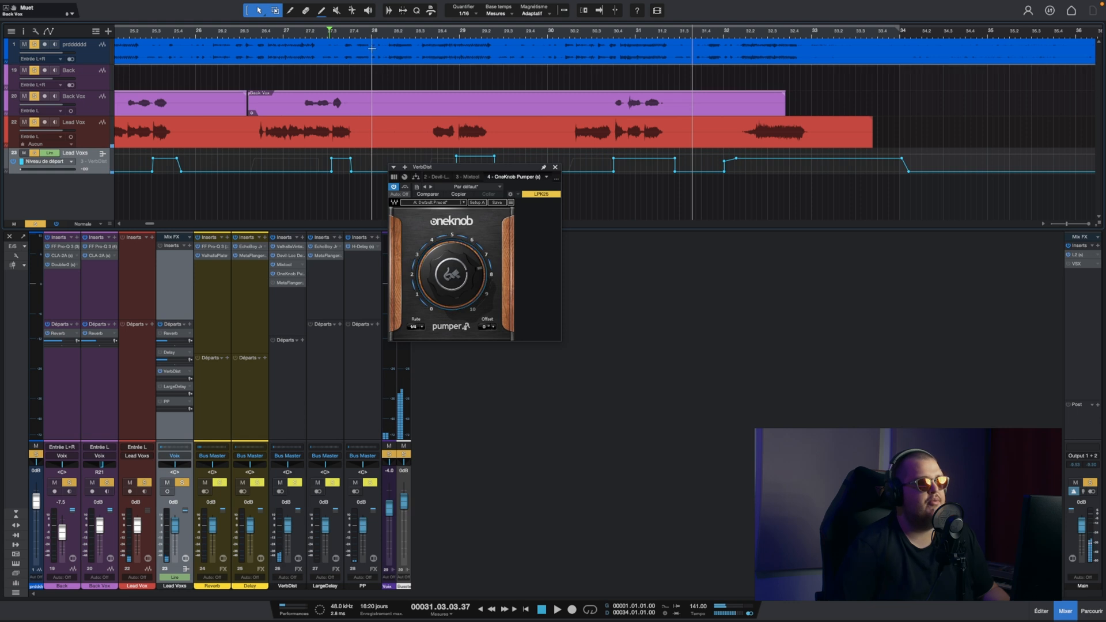
pyautogui.click(307, 34)
pyautogui.press('space')
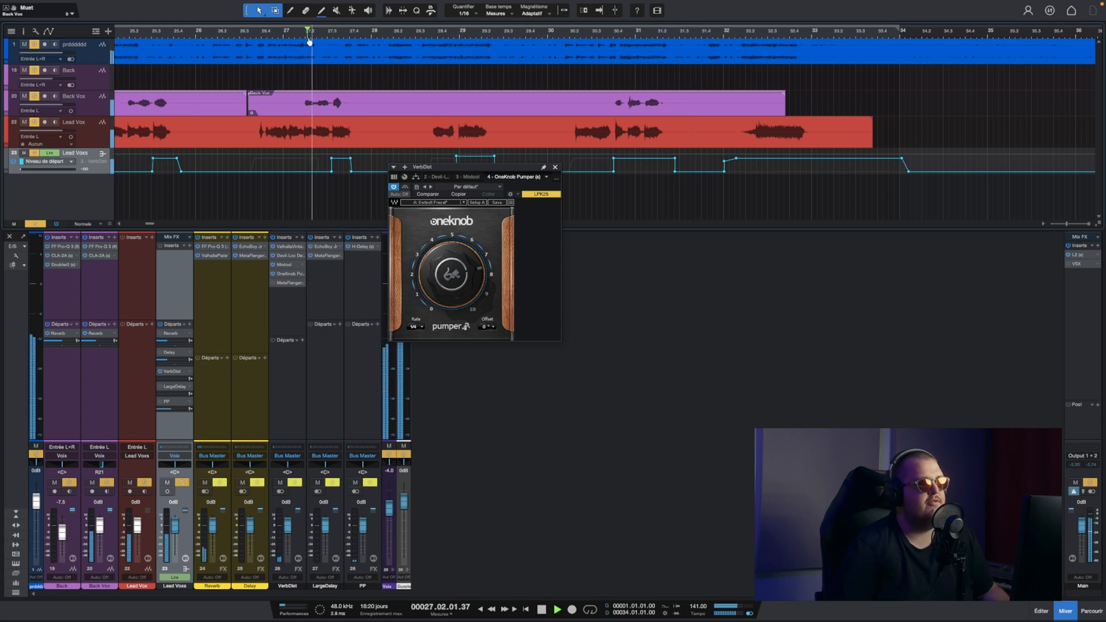
pyautogui.press('space')
# Step: Try the OneKnob Pumper rate at 1/8 and 1/16 against the full mix, and restore it to 1/4
pyautogui.click(424, 328)
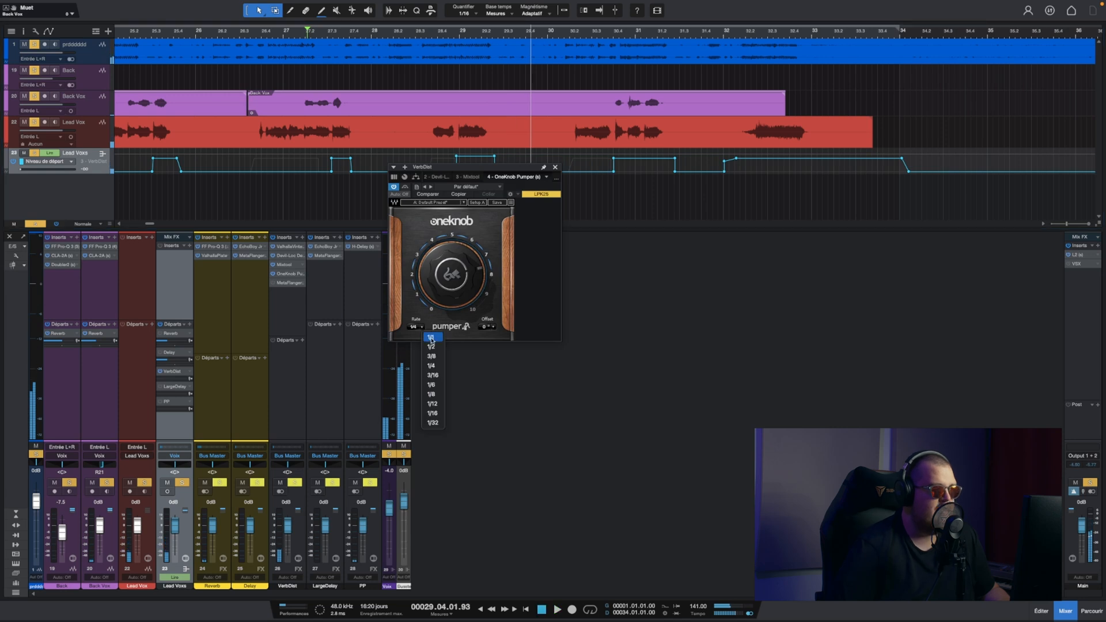
pyautogui.click(433, 395)
pyautogui.press('space')
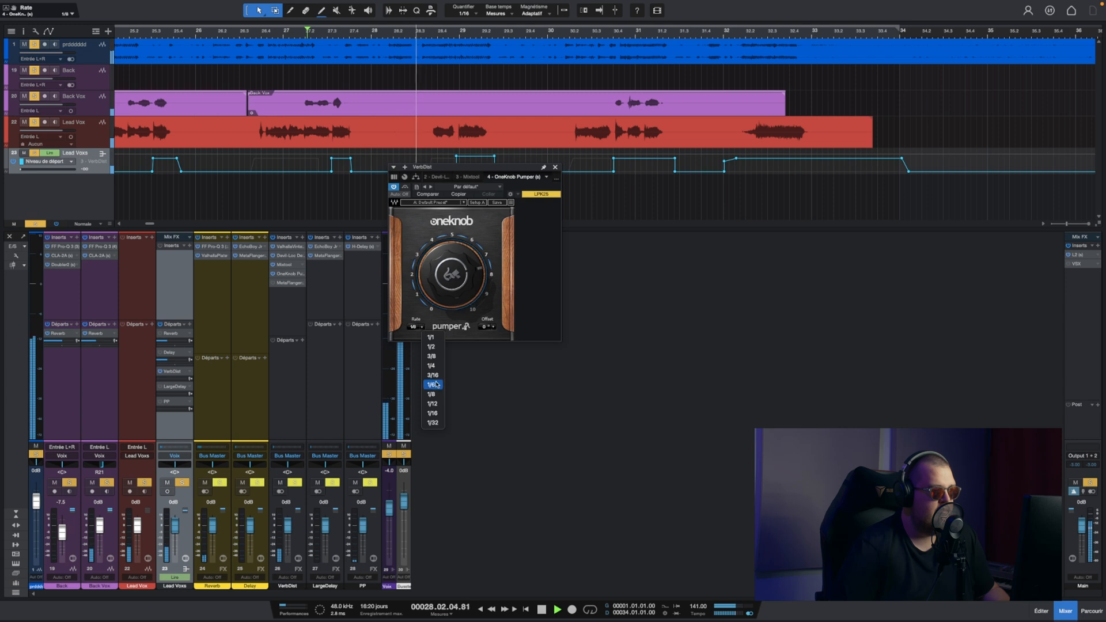
pyautogui.click(433, 414)
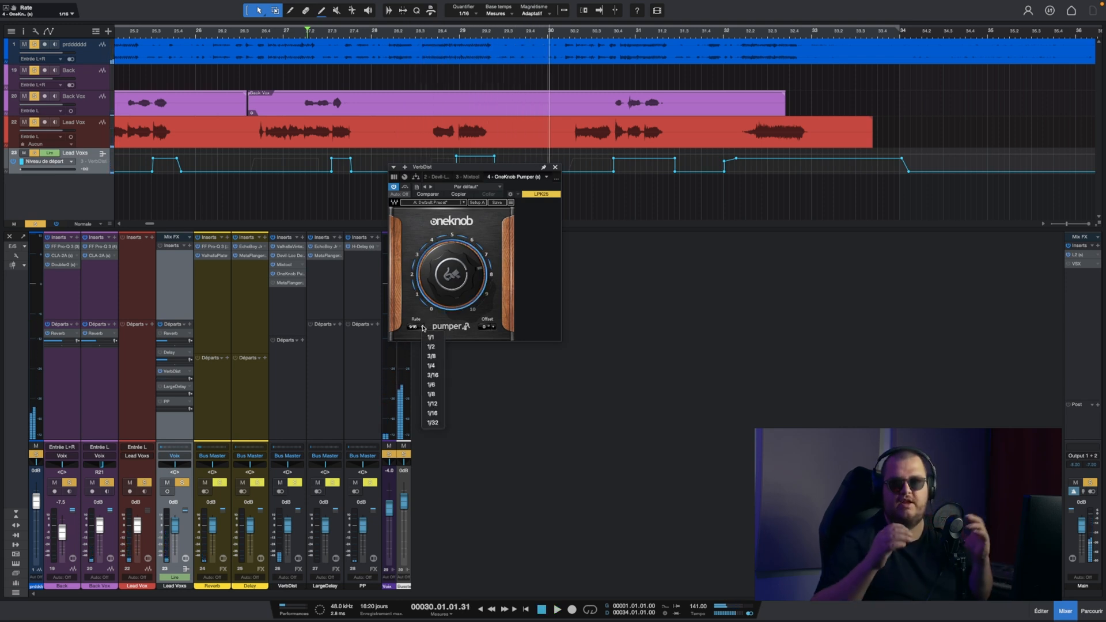
pyautogui.click(424, 328)
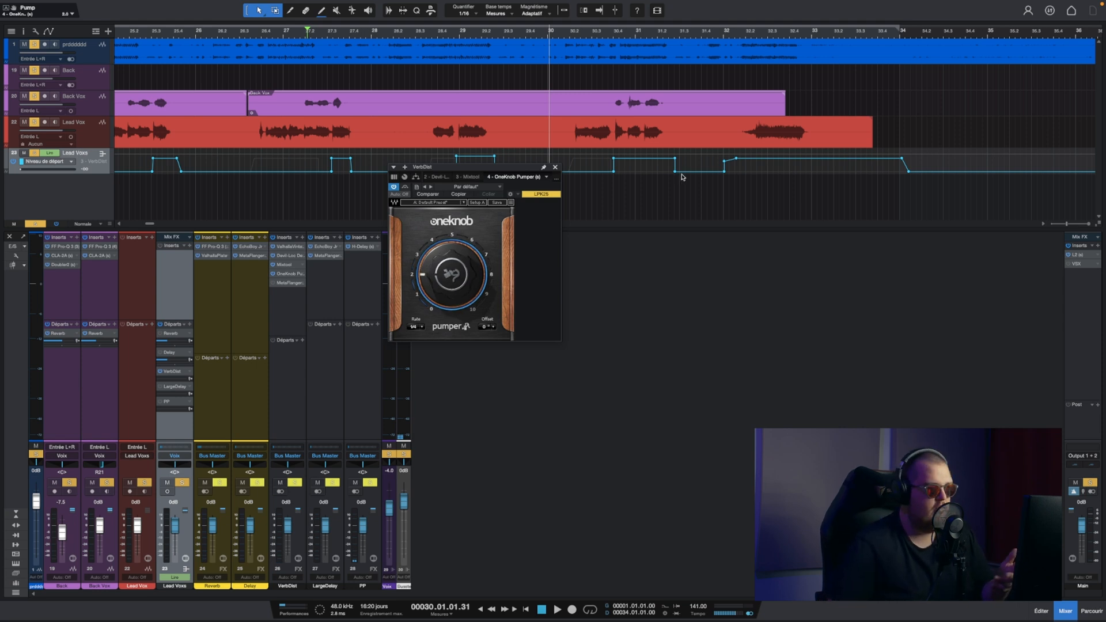
# Step: Reopen VerbDist's OneKnob Pumper and lower its amount to about 1.6 while auditioning the mix from just after bar 26
pyautogui.click(556, 167)
pyautogui.moveTo(308, 32); pyautogui.dragTo(254, 65)
pyautogui.click(282, 274)
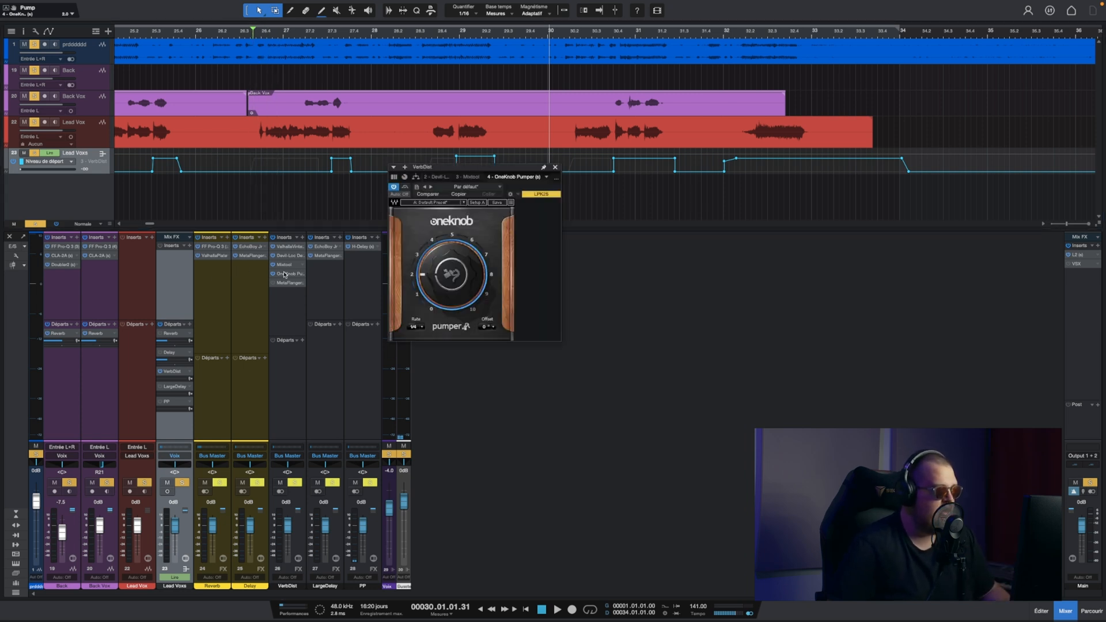
pyautogui.press('space')
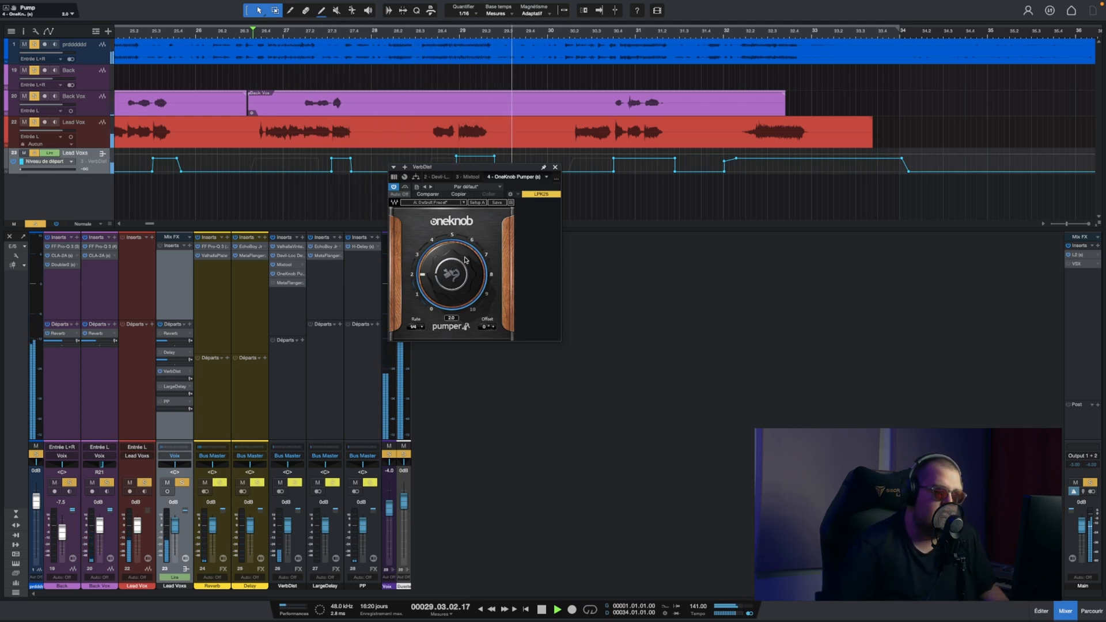
pyautogui.press('space')
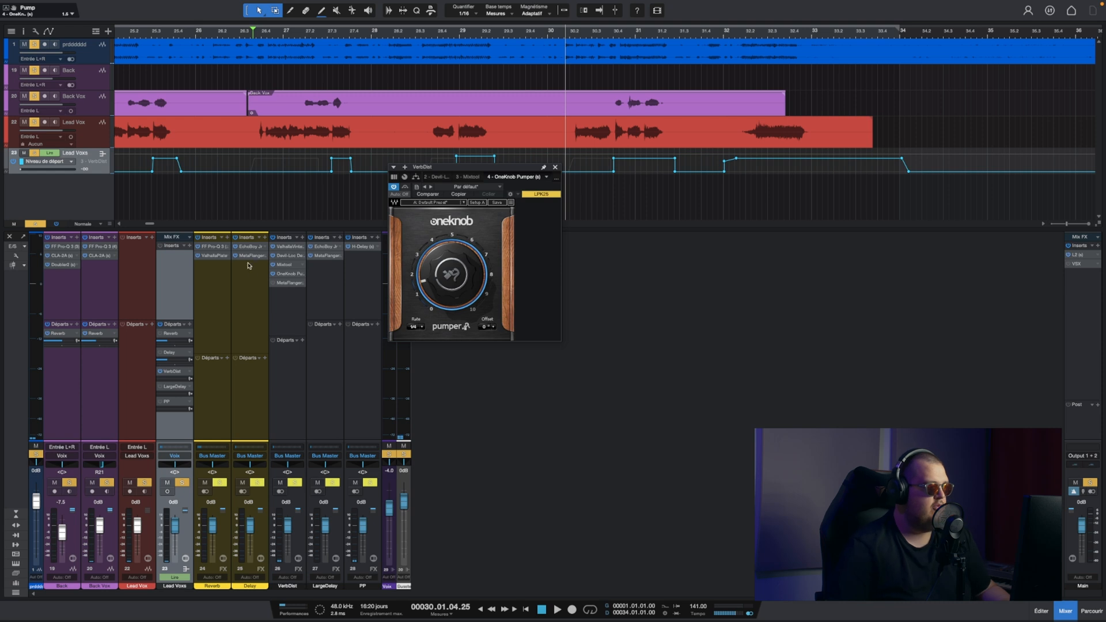
# Step: Enable MetaFlanger on the VerbDist channel and open its editor
pyautogui.scroll(-10, 277, 42)
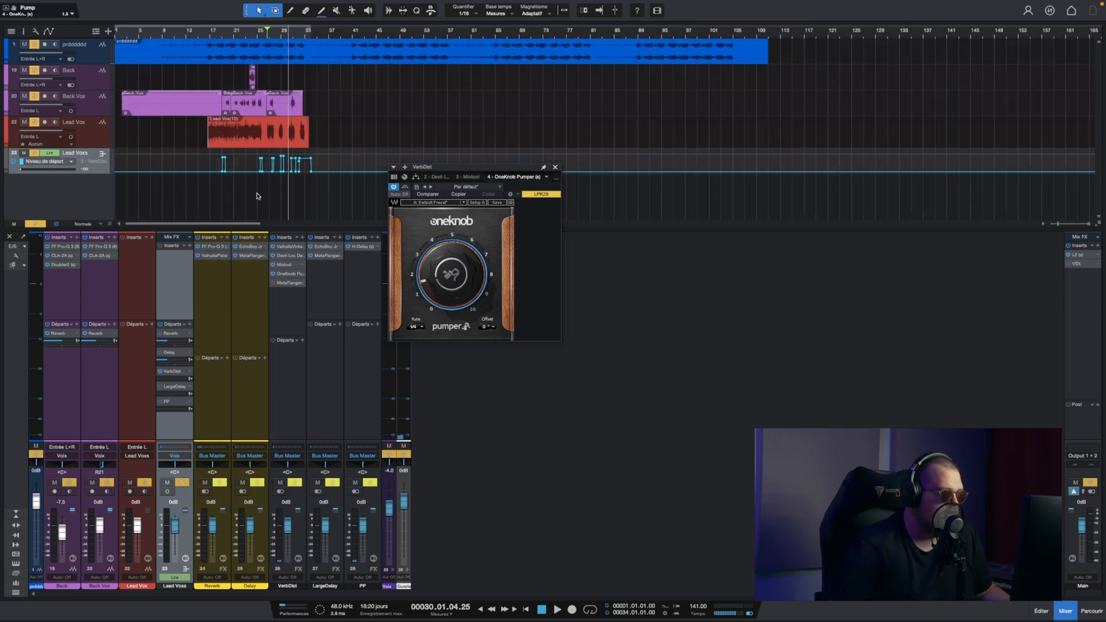
pyautogui.click(273, 285)
pyautogui.scroll(10, 266, 25)
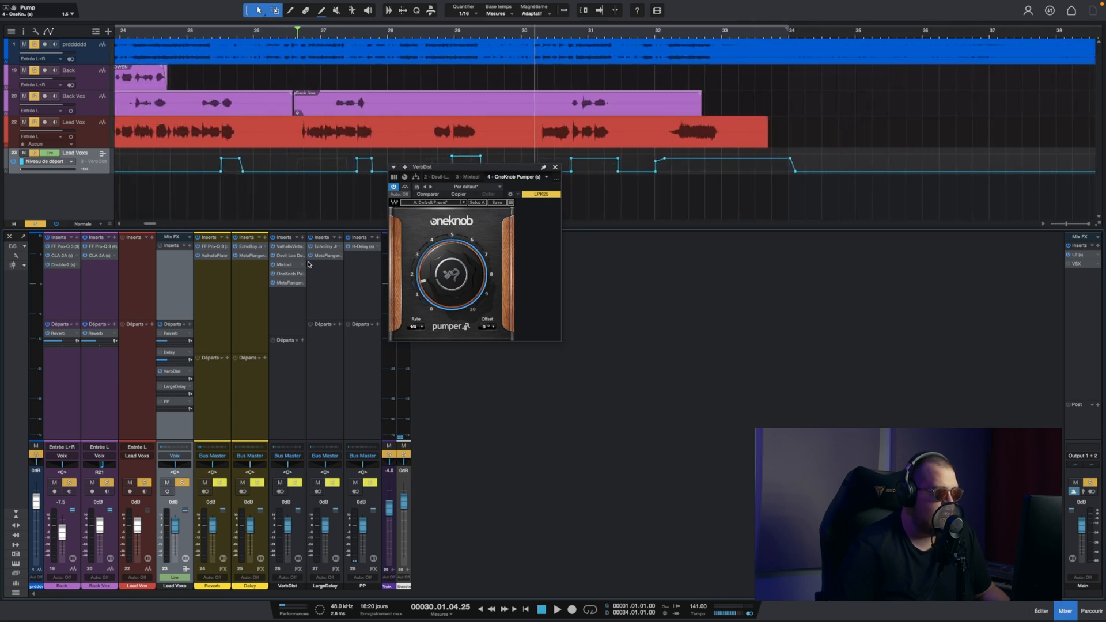
pyautogui.click(290, 284)
# Step: Audition the flanged VerbDist throws from just after bar 26, muting the prdddddd instrumental during playback
pyautogui.press('space')
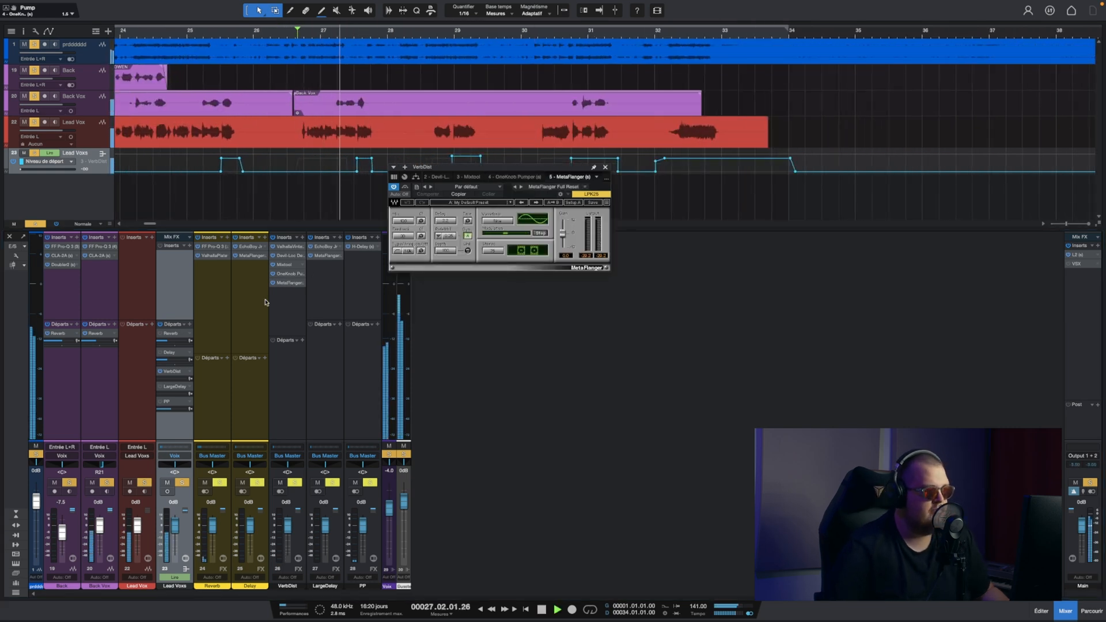
pyautogui.click(36, 447)
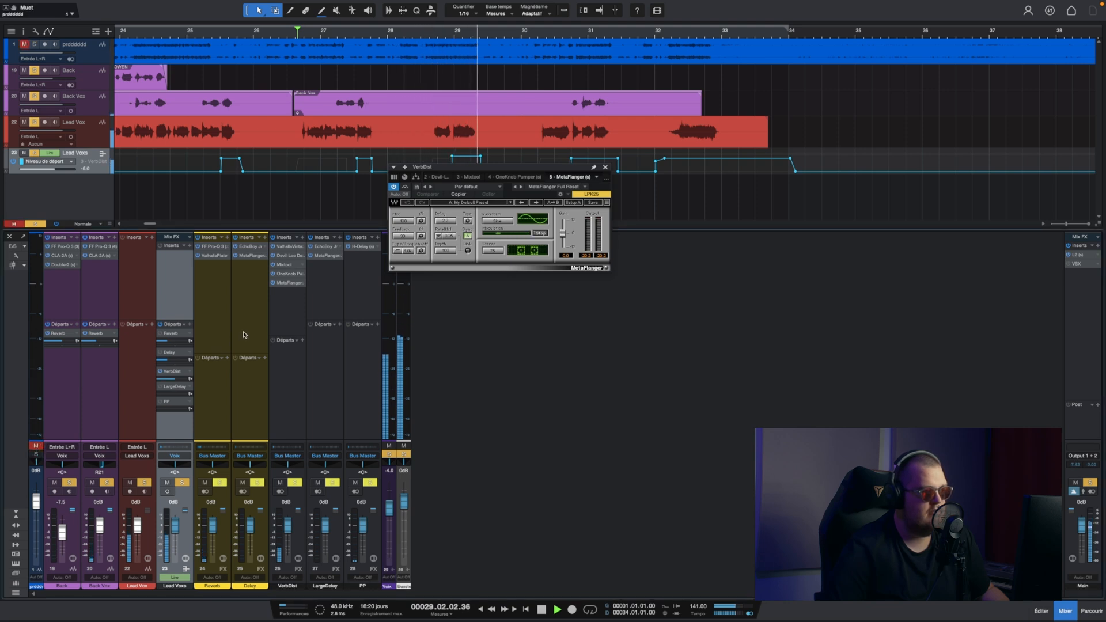
pyautogui.press('space')
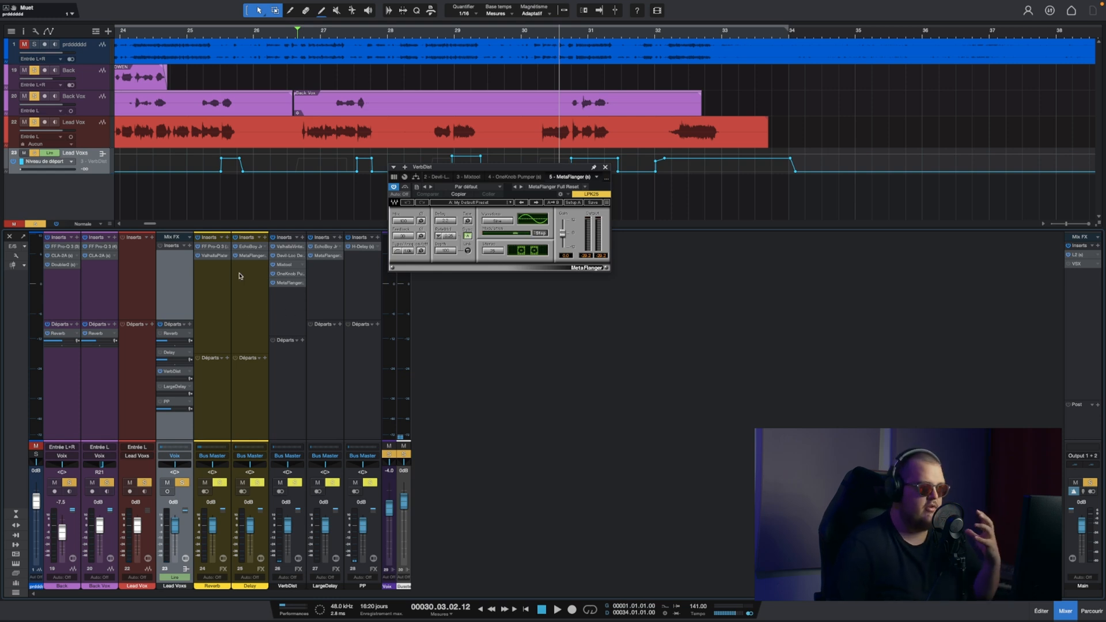
# Step: Compare the lead vocal throw with the Reverb and Delay sends on Lead Voxs switched off and on
pyautogui.moveTo(160, 335); pyautogui.dragTo(160, 353)
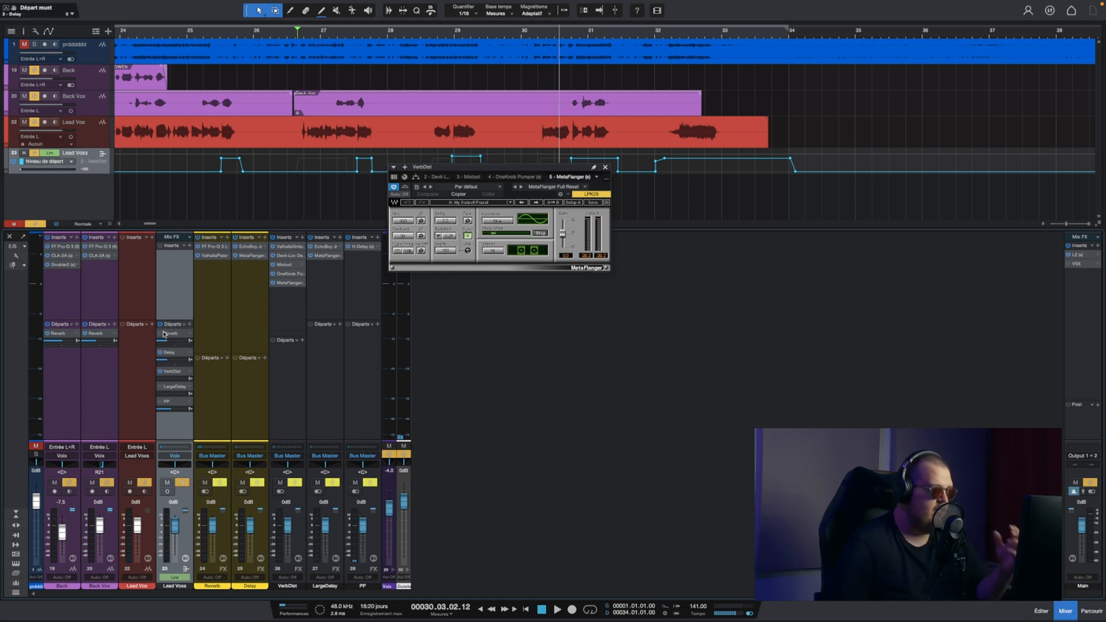
pyautogui.doubleClick(157, 336)
pyautogui.doubleClick(169, 334)
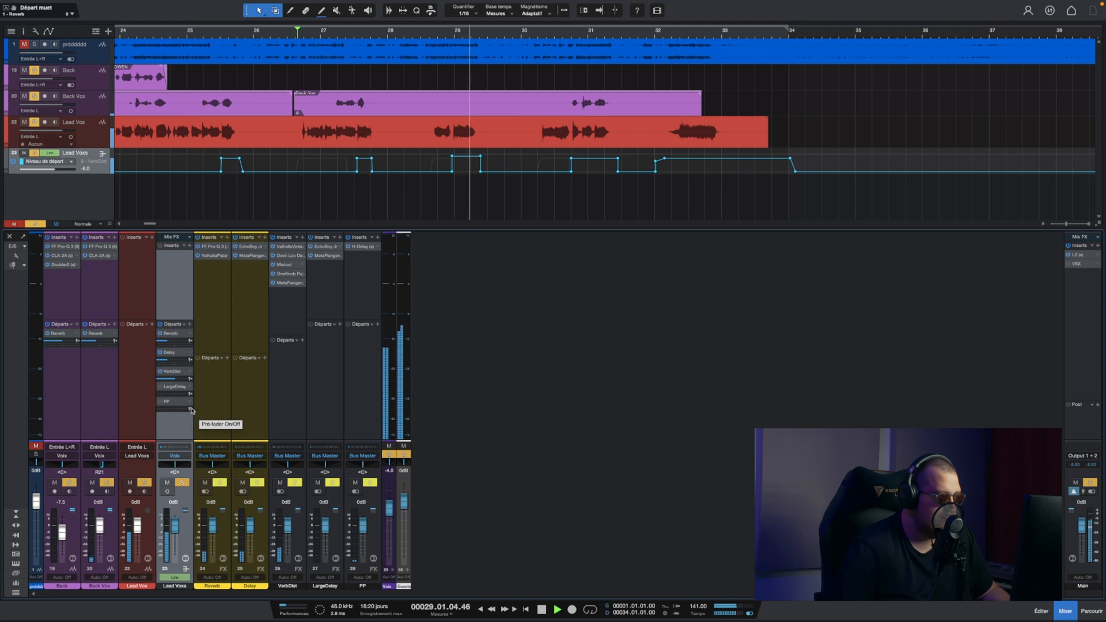
# Step: Move the playback start back to about bar 19 and show the LargeDelay send-level automation on Lead Voxs
pyautogui.scroll(-8, 252, 68)
pyautogui.moveTo(282, 30); pyautogui.dragTo(203, 53)
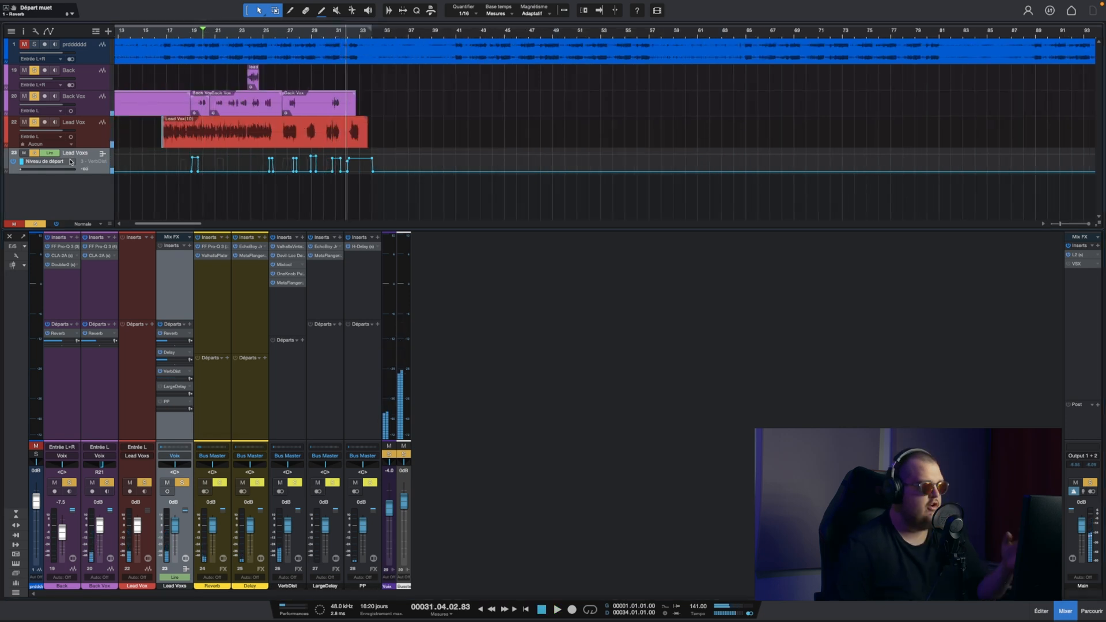
pyautogui.click(49, 162)
pyautogui.click(507, 292)
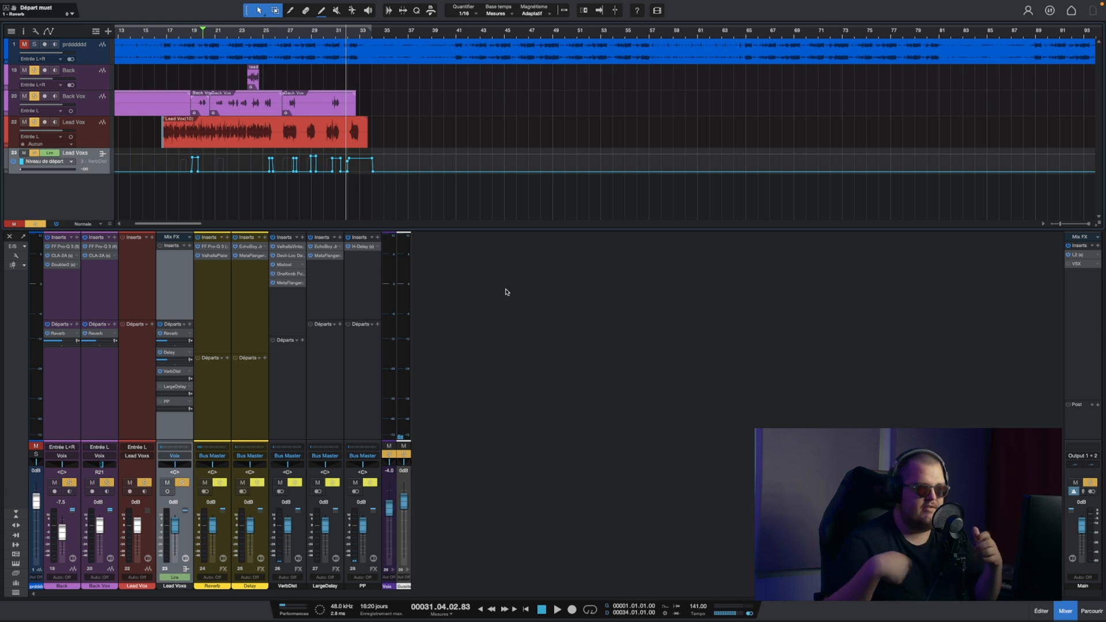
pyautogui.moveTo(200, 30); pyautogui.dragTo(223, 36)
pyautogui.click(47, 162)
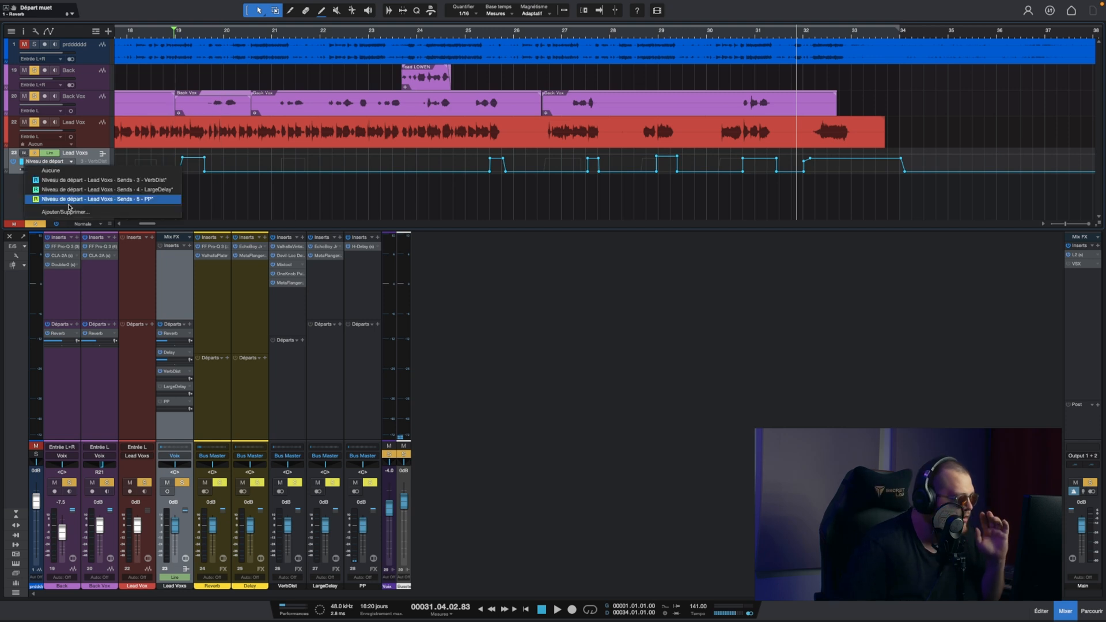
pyautogui.click(88, 189)
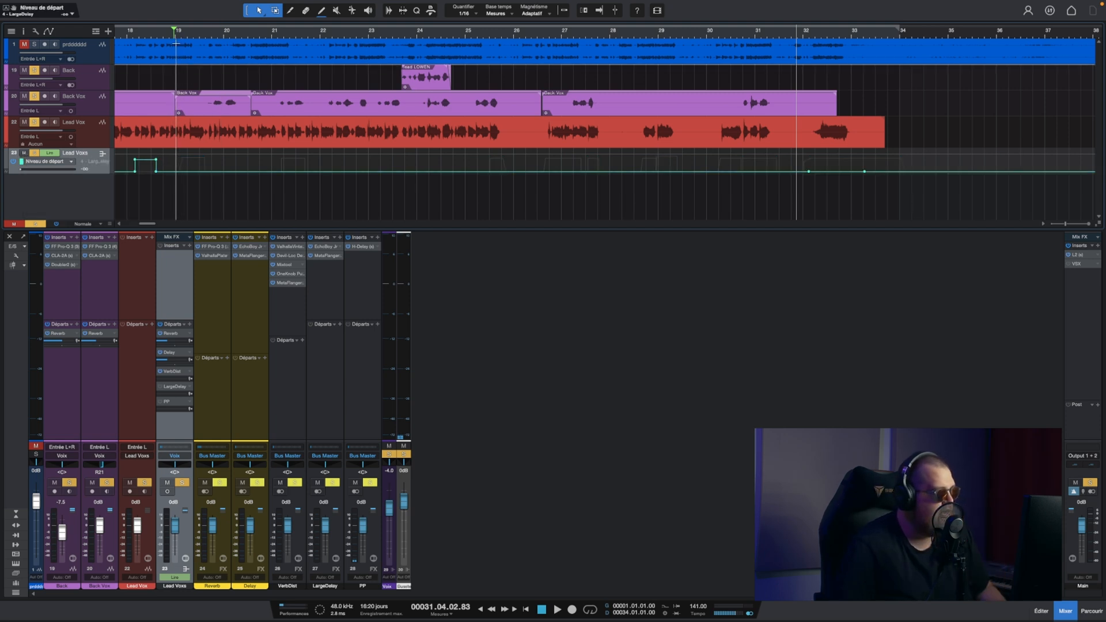
# Step: Mute the backing vocals, swap the VerbDist send for LargeDelay, and audition the lead vocal throw at bar 18
pyautogui.moveTo(153, 224); pyautogui.dragTo(149, 225)
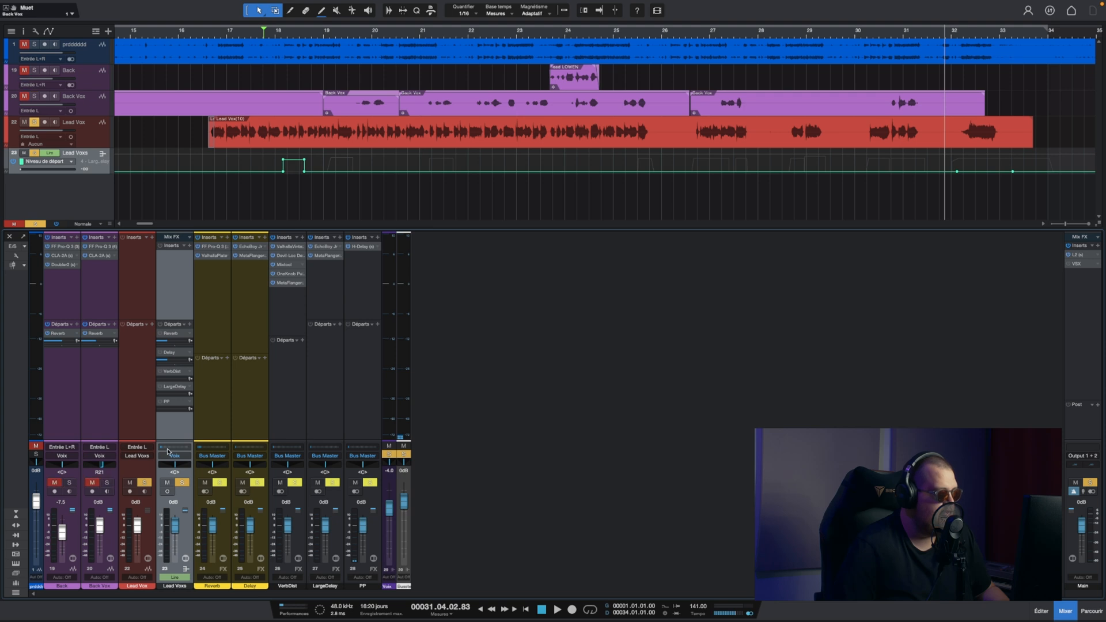
pyautogui.press('space')
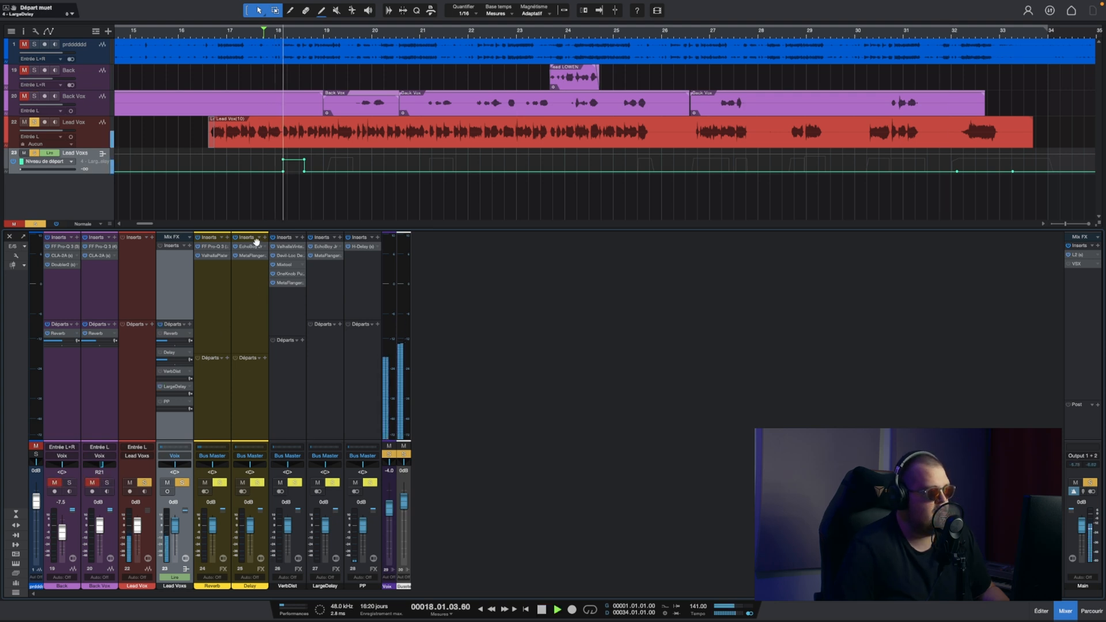
pyautogui.press('space')
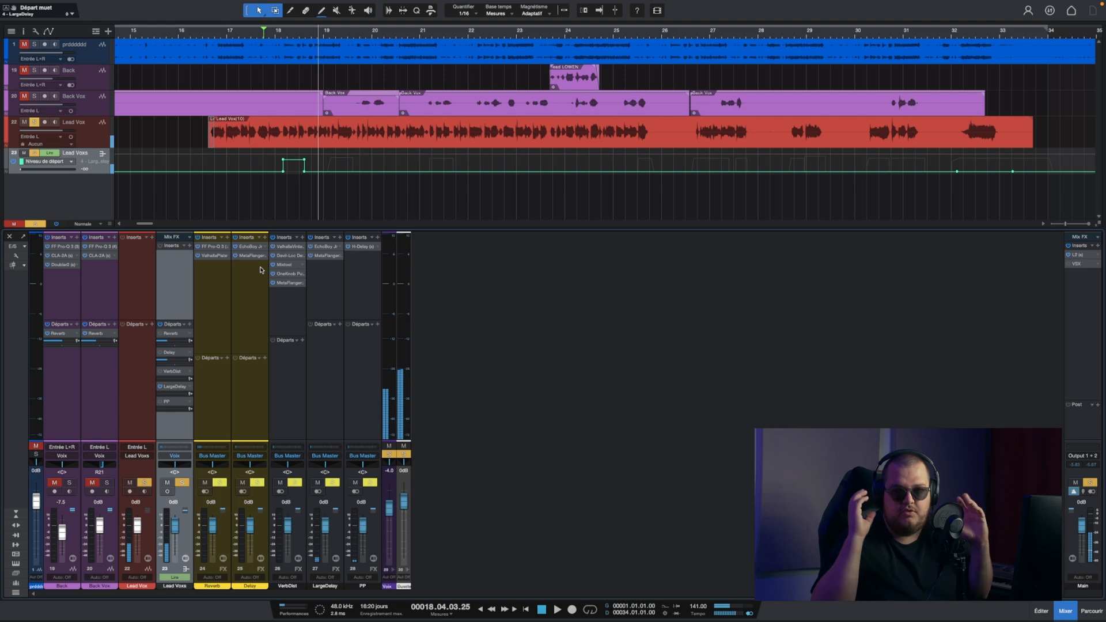
# Step: Open EchoBoy Jr. on LargeDelay and compare its settings with the Delay channel's EchoBoy Jr., closing the latter
pyautogui.click(326, 248)
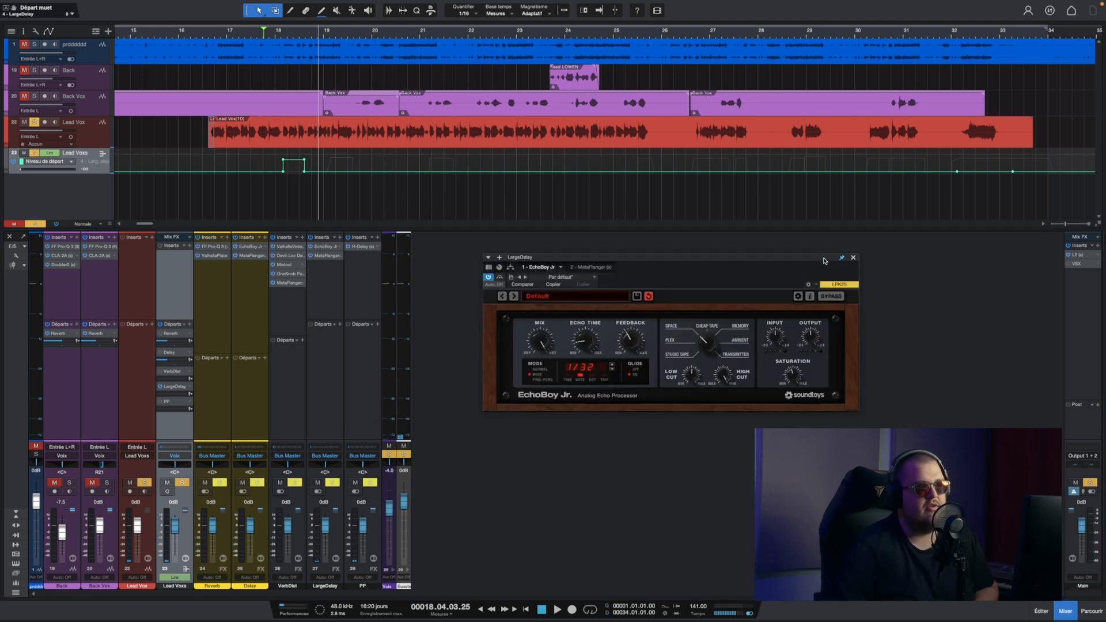
pyautogui.moveTo(825, 260); pyautogui.dragTo(778, 189)
pyautogui.click(242, 248)
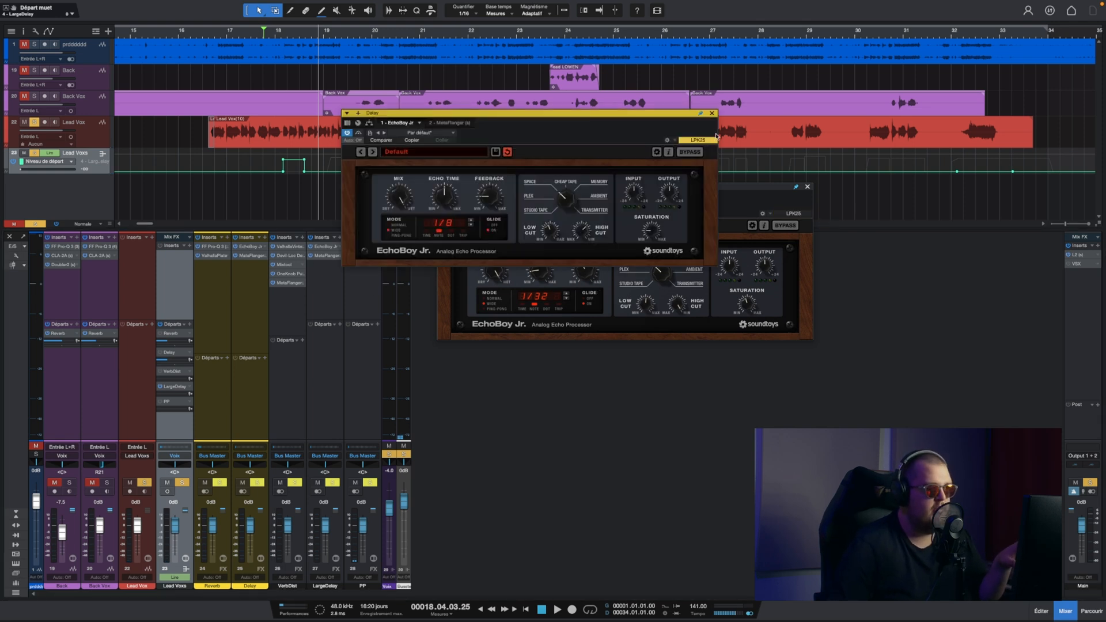
pyautogui.click(712, 113)
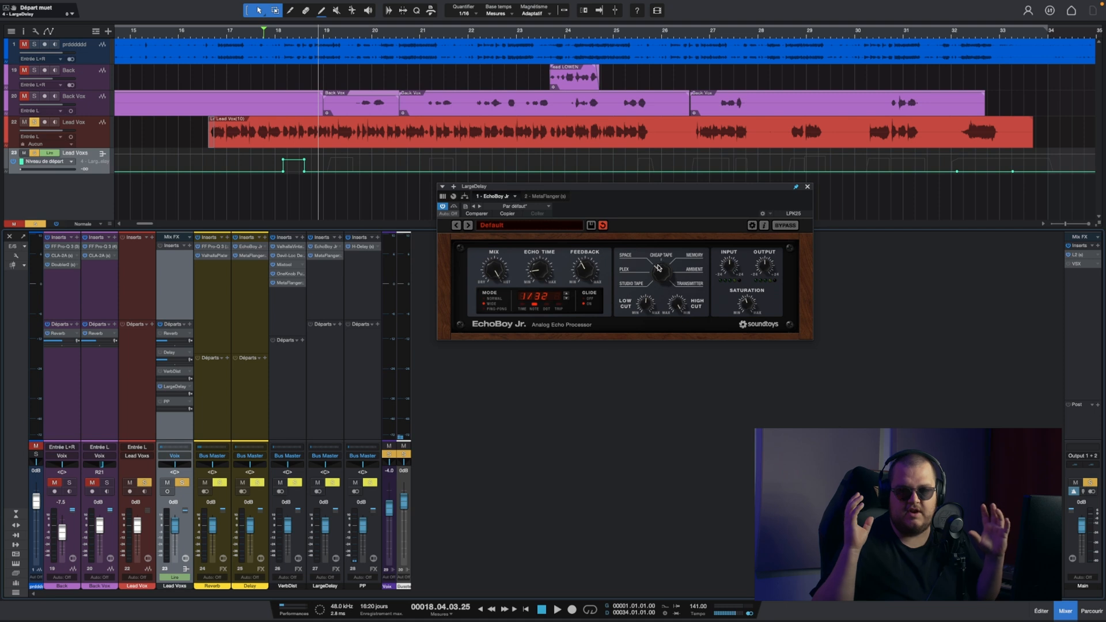
pyautogui.click(750, 306)
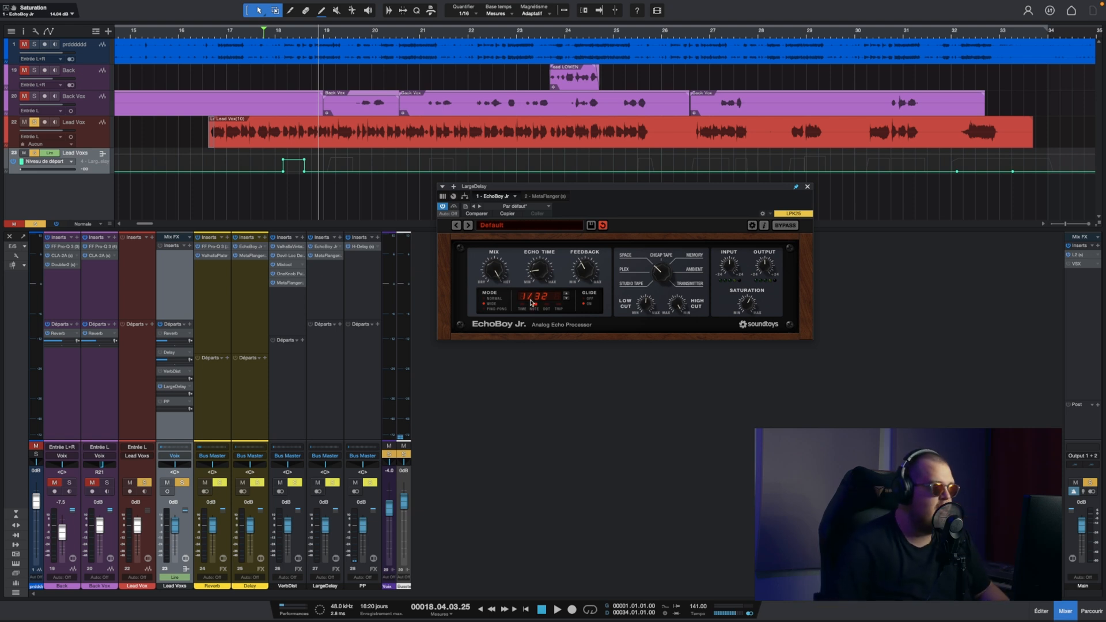
# Step: Replay the LargeDelay throw around bar 18, comparing it with and without the Reverb send
pyautogui.press('space')
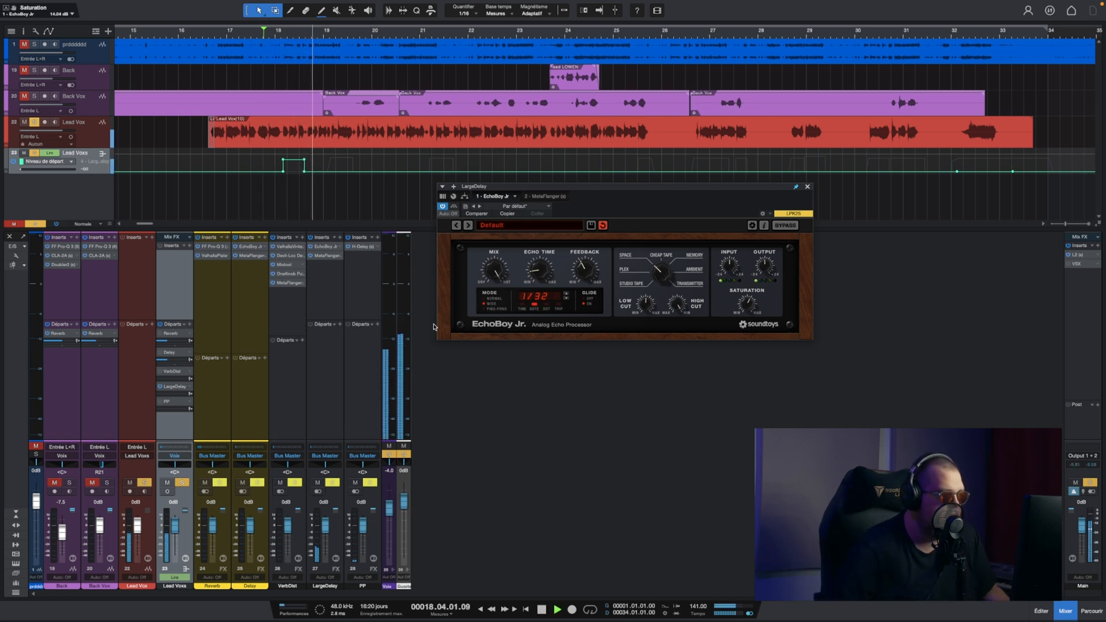
pyautogui.press('space')
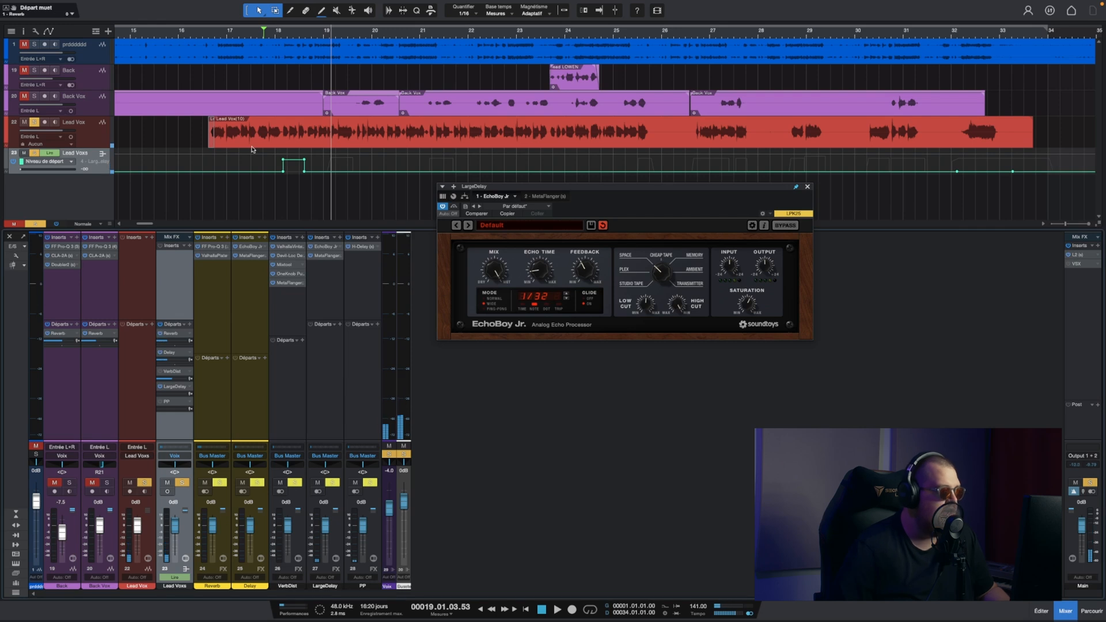
pyautogui.press('space')
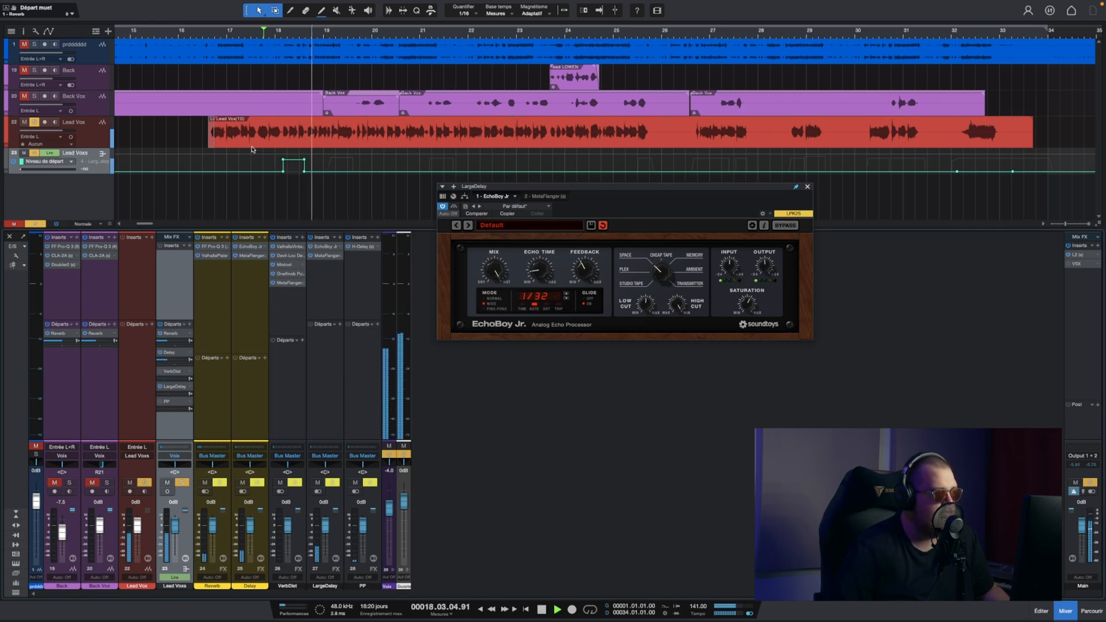
pyautogui.press('space')
# Step: Unmute the prdddddd instrumental and backing vocals, re-enable the VerbDist send, and listen to the full mix from between bars 17 and 18
pyautogui.click(36, 446)
pyautogui.click(35, 454)
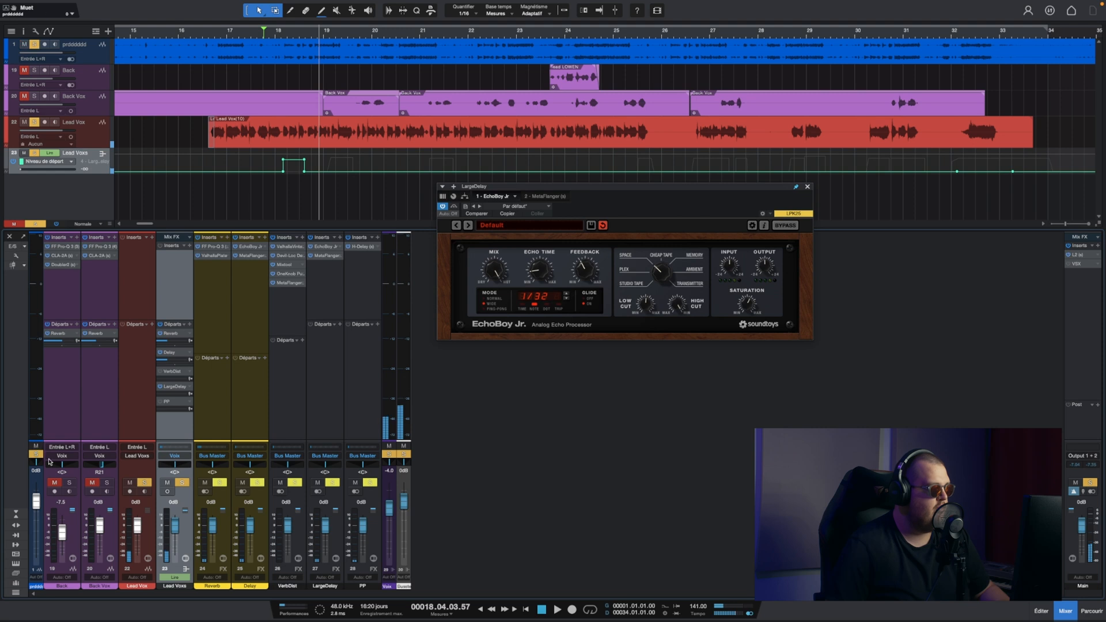
pyautogui.click(260, 38)
pyautogui.press('space')
pyautogui.press('space')
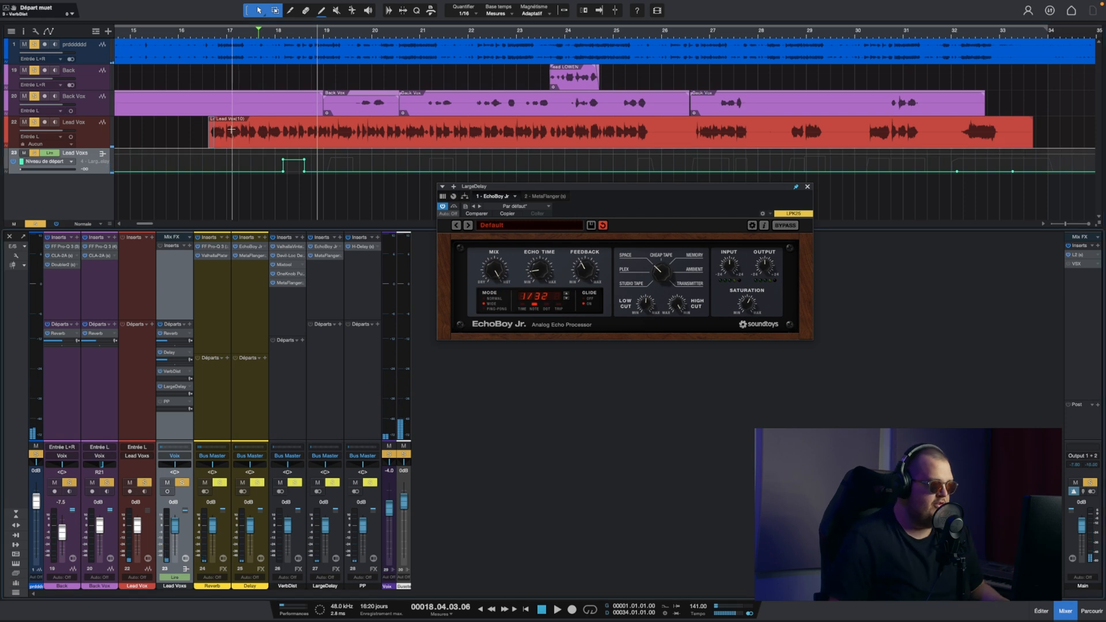
# Step: Show the VerbDist send-level automation on Lead Voxs and set the playback start between bars 17 and 18
pyautogui.click(49, 161)
pyautogui.click(87, 182)
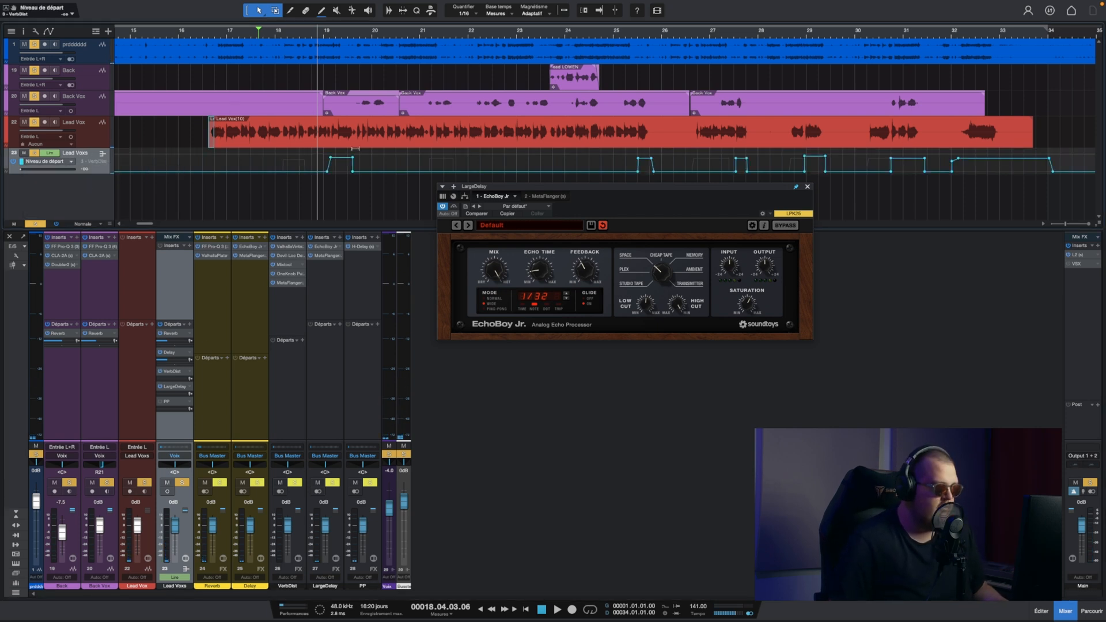
pyautogui.click(257, 35)
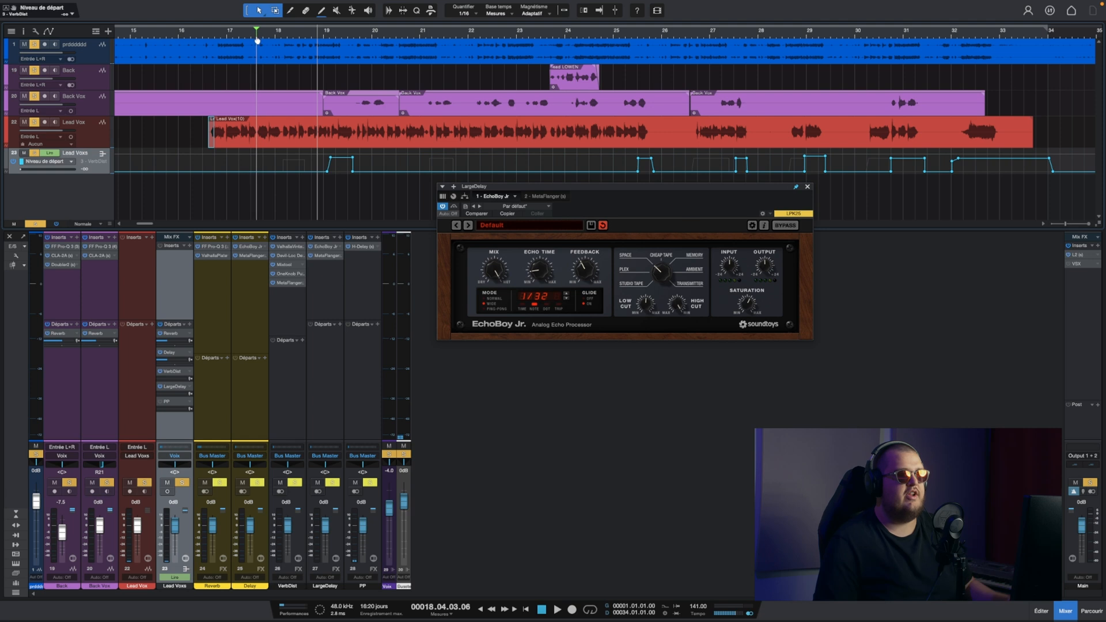
# Step: Play the full mix from between bars 17 and 18 and close EchoBoy Jr. on LargeDelay
pyautogui.press('space')
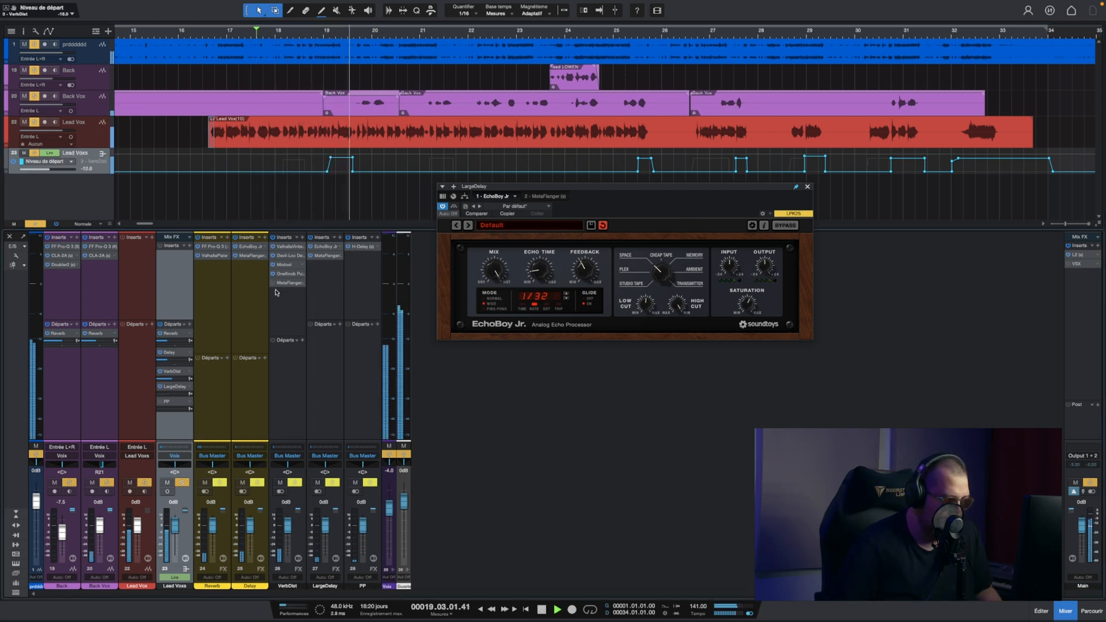
pyautogui.click(807, 186)
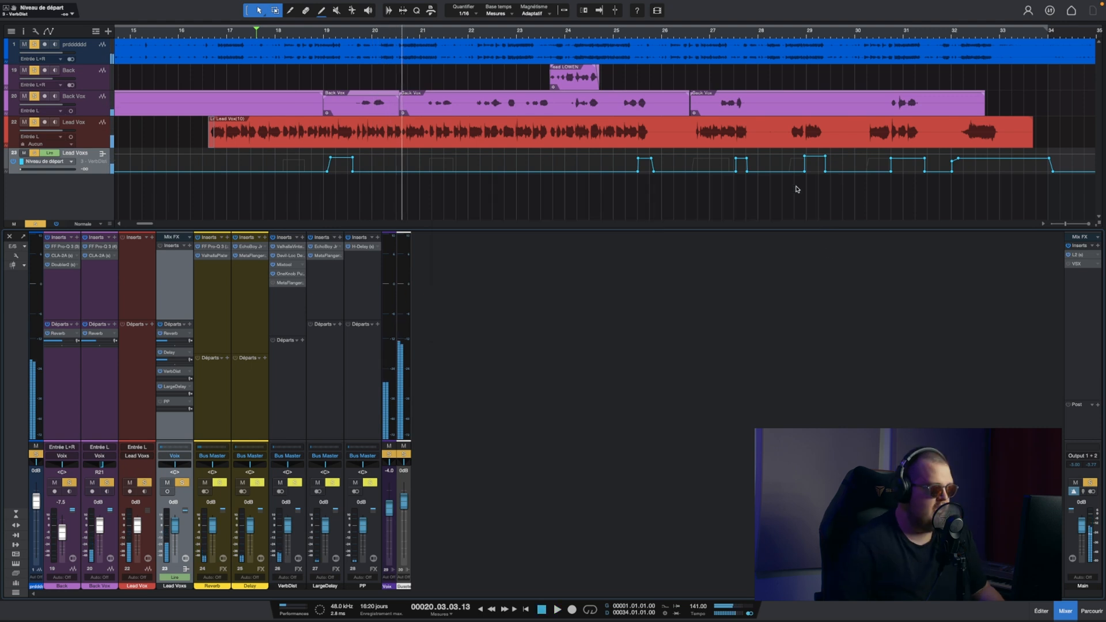
# Step: Show the LargeDelay and PP send-level automation on Lead Voxs in turn, and open the PP channel's H-Delay
pyautogui.click(68, 161)
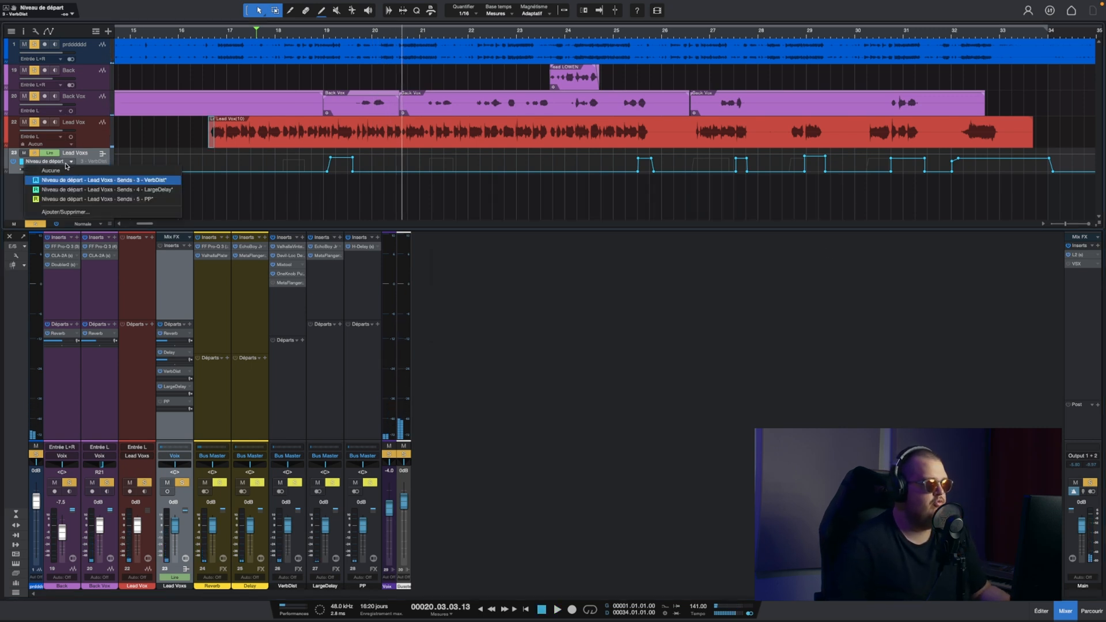
pyautogui.click(69, 162)
pyautogui.click(70, 164)
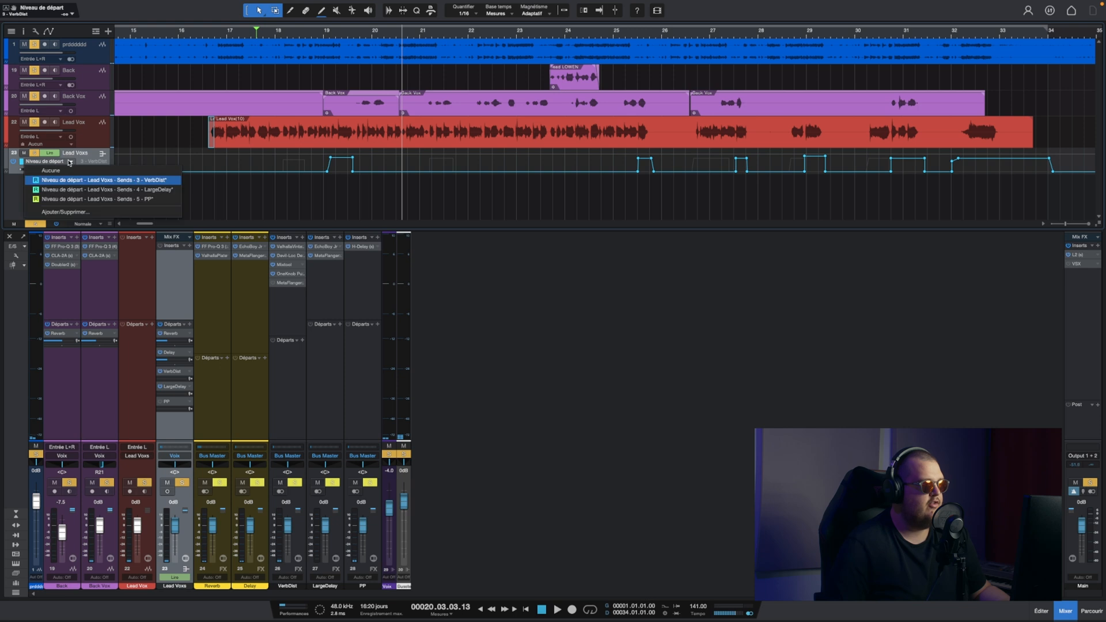
pyautogui.click(74, 190)
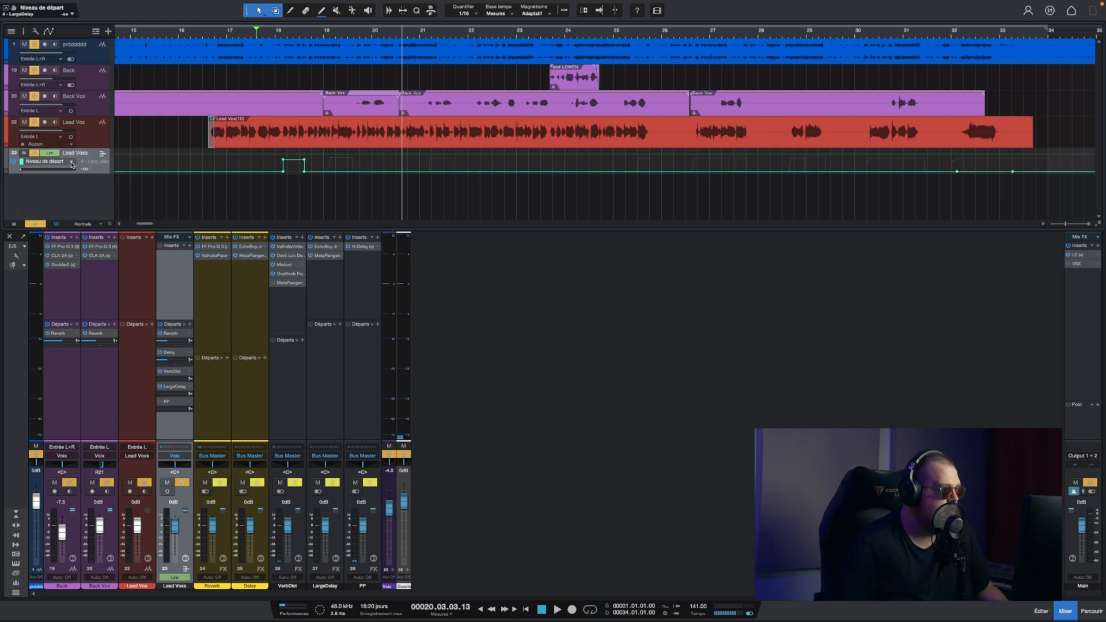
pyautogui.click(72, 165)
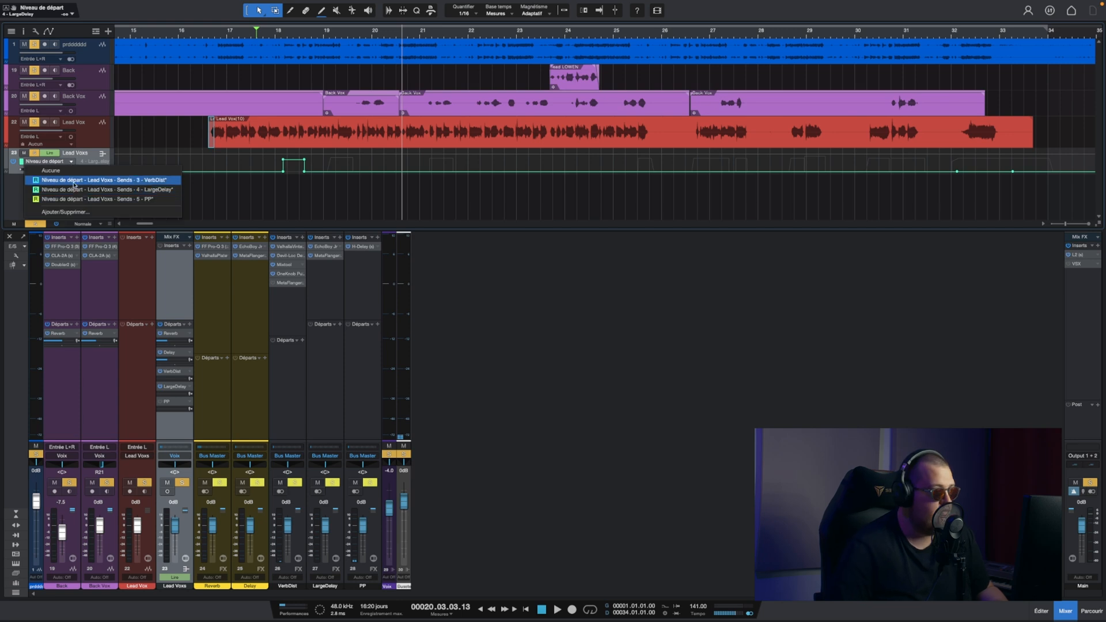
pyautogui.click(76, 199)
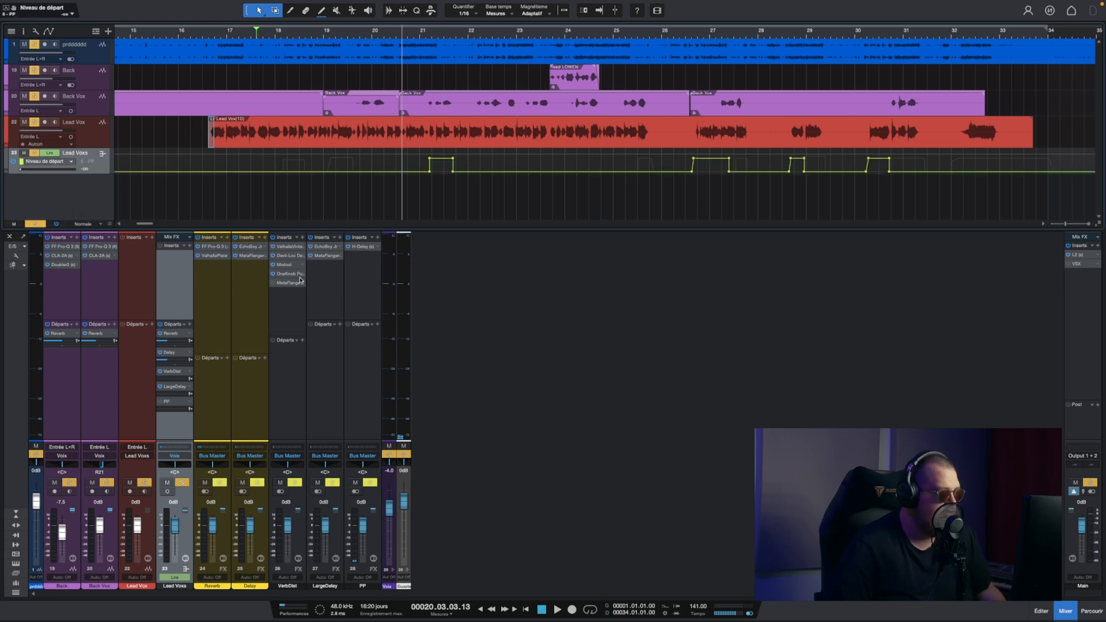
pyautogui.click(362, 246)
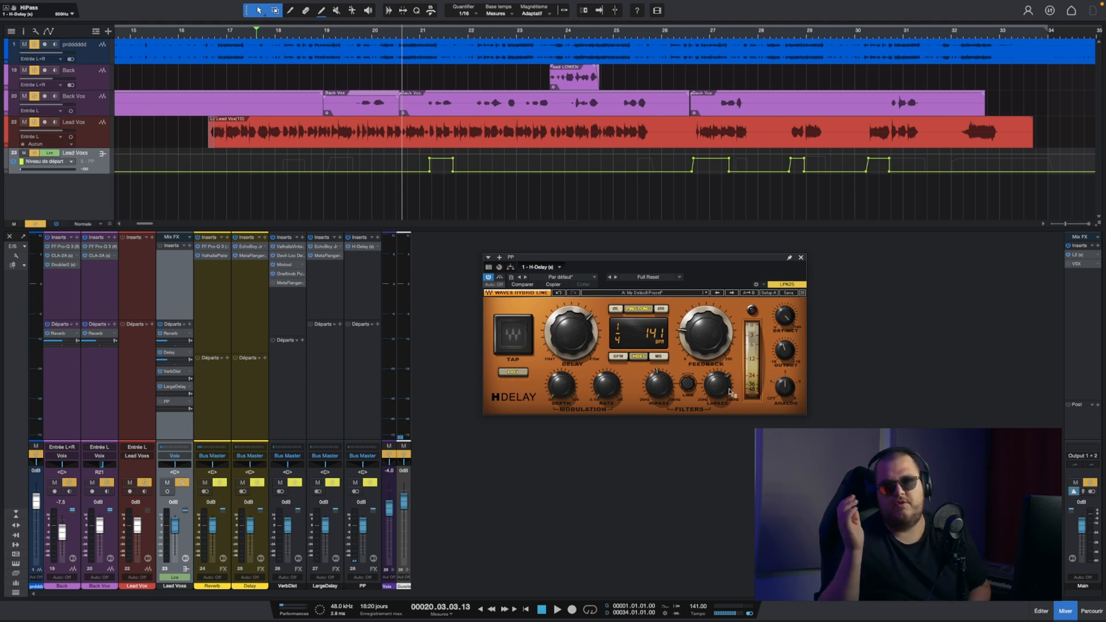
pyautogui.moveTo(729, 392)
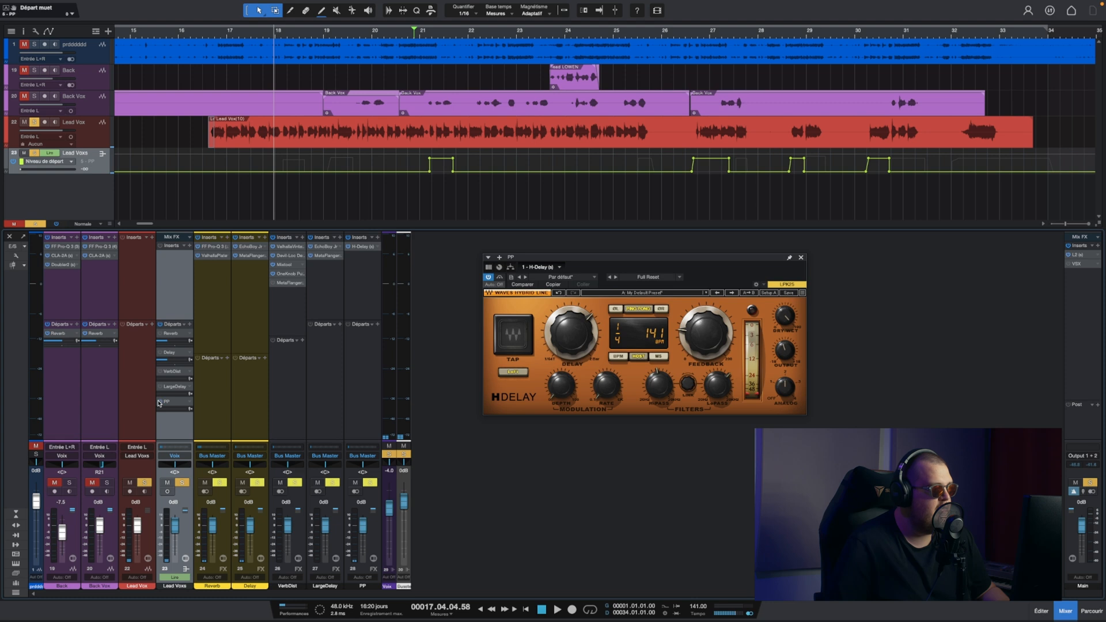
# Step: Play the PP throw around bar 21 on the lead vocal, with the instrumental and backing vocals muted, and repeat it
pyautogui.press('space')
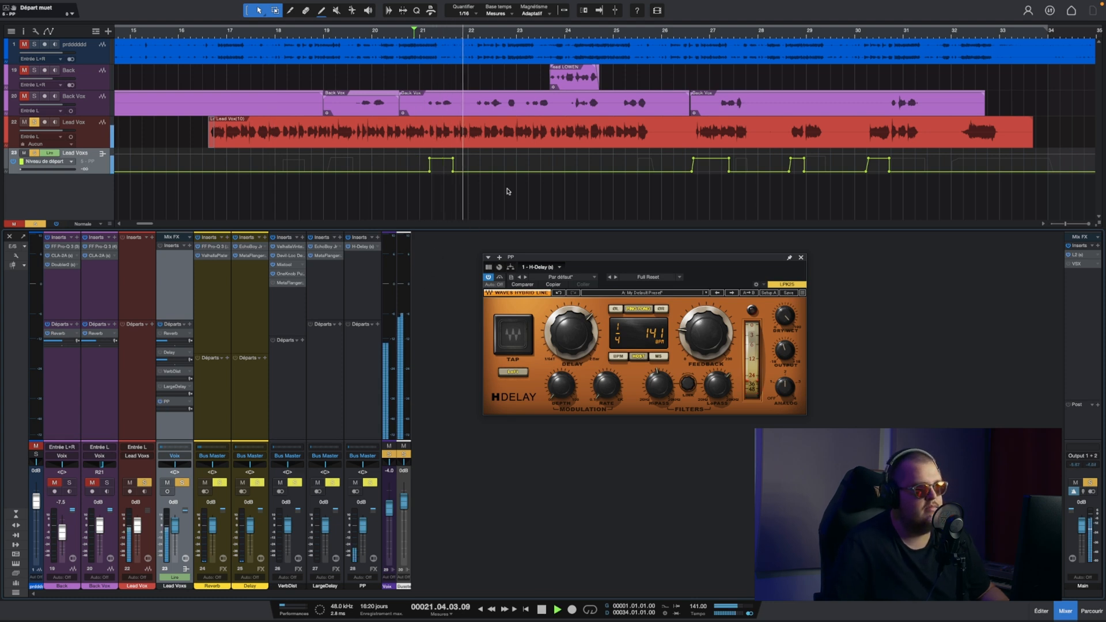
pyautogui.press('space')
pyautogui.press('space')
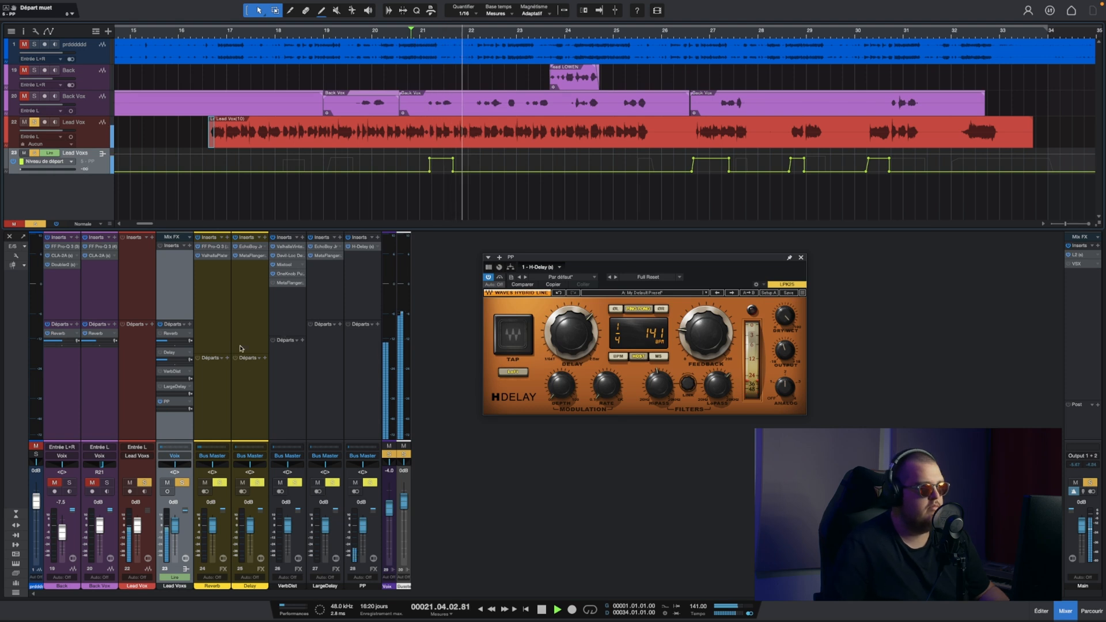
pyautogui.press('space')
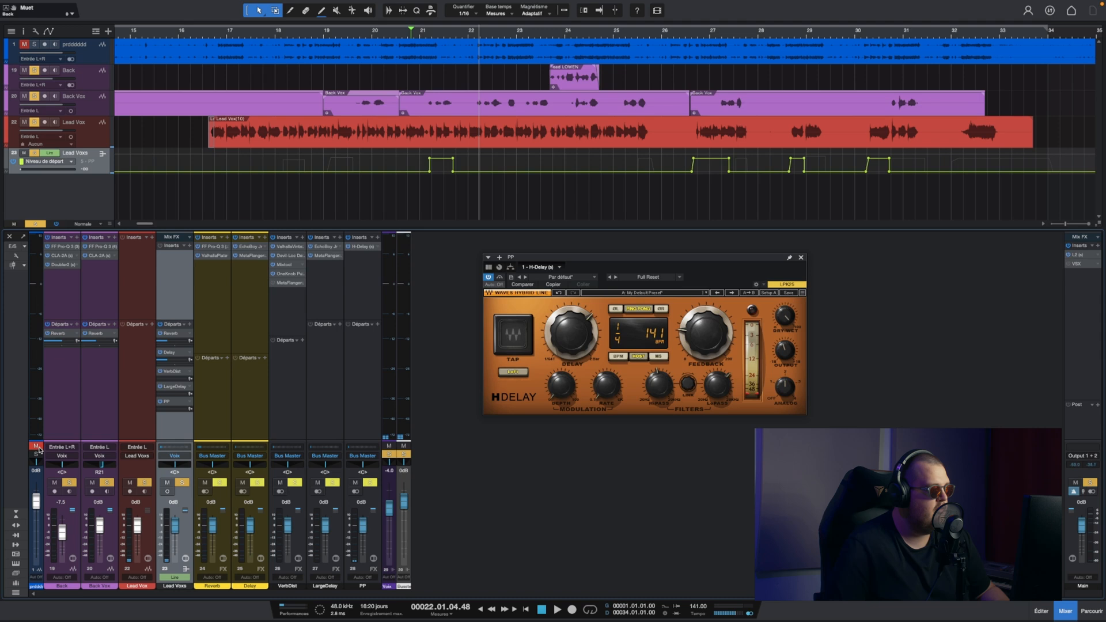
# Step: Play the full mix from bar 18 through the PP throw with the instrumental and backing vocals active
pyautogui.click(280, 73)
pyautogui.press('space')
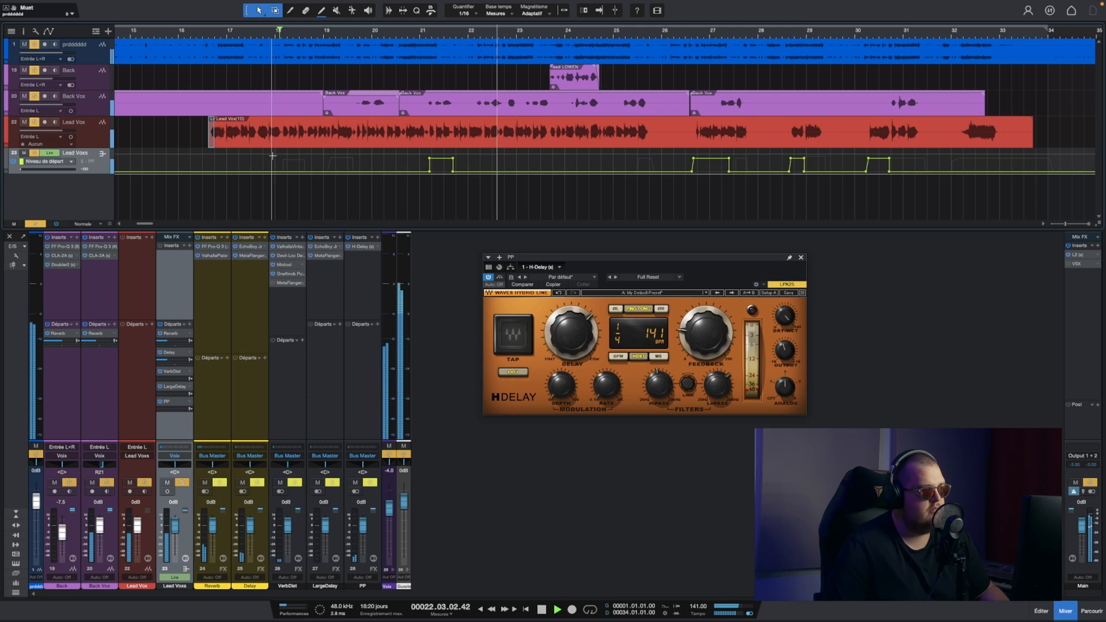
pyautogui.press('space')
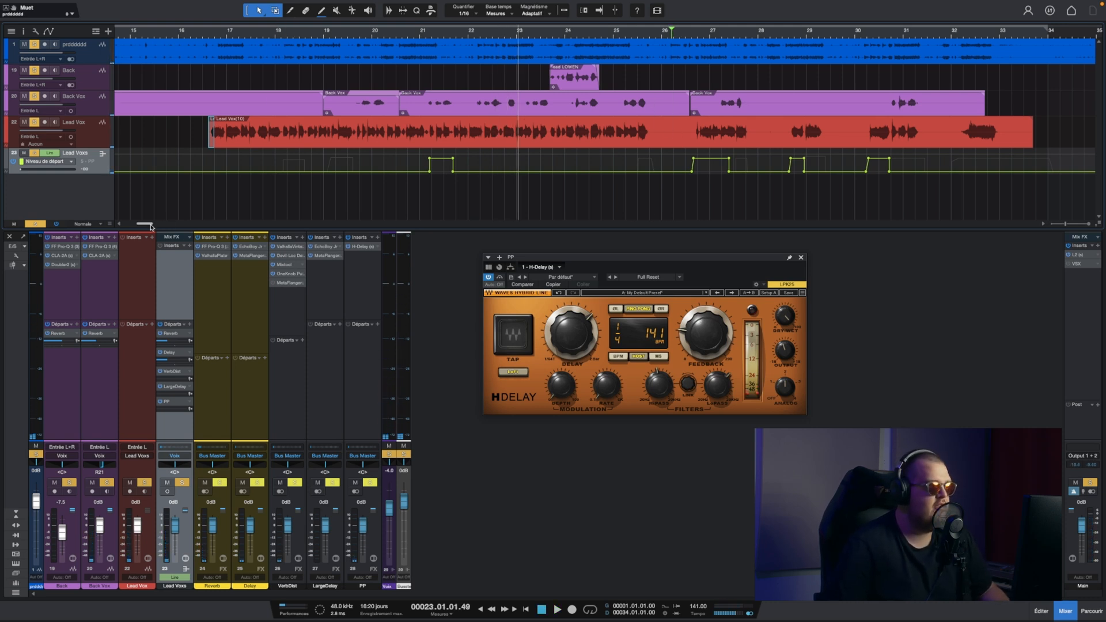
# Step: Mute the prdddddd instrumental and backing vocals, and show the VerbDist send-level automation on Lead Voxs from bar 25 onward
pyautogui.moveTo(151, 225); pyautogui.dragTo(160, 225)
pyautogui.scroll(2, 242, 38)
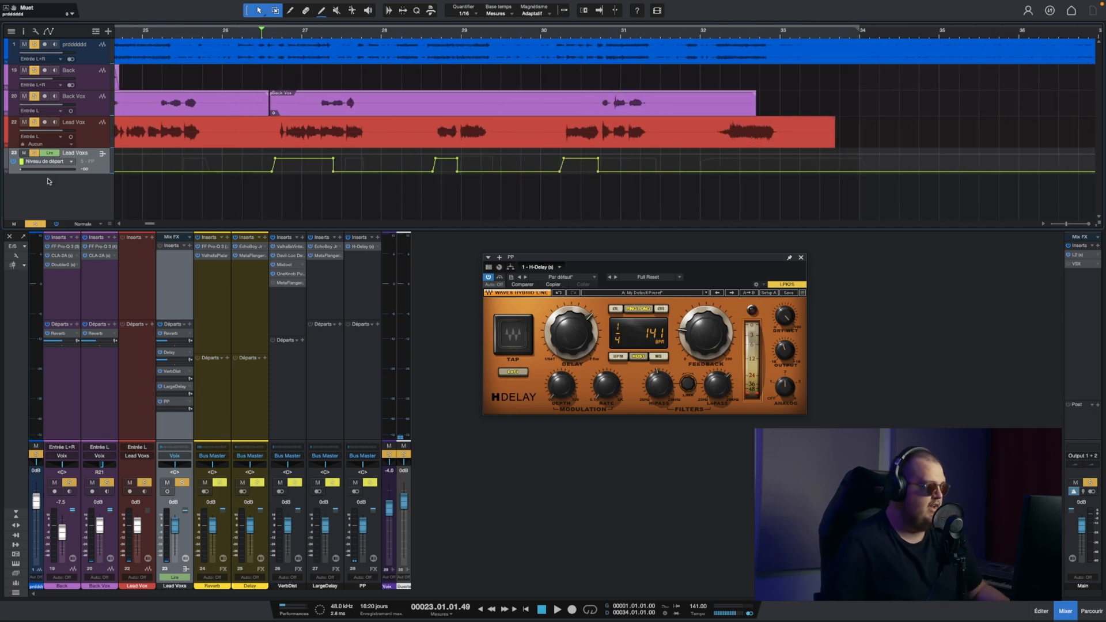
pyautogui.keyDown('alt'); pyautogui.click(35, 154); pyautogui.keyUp('alt')
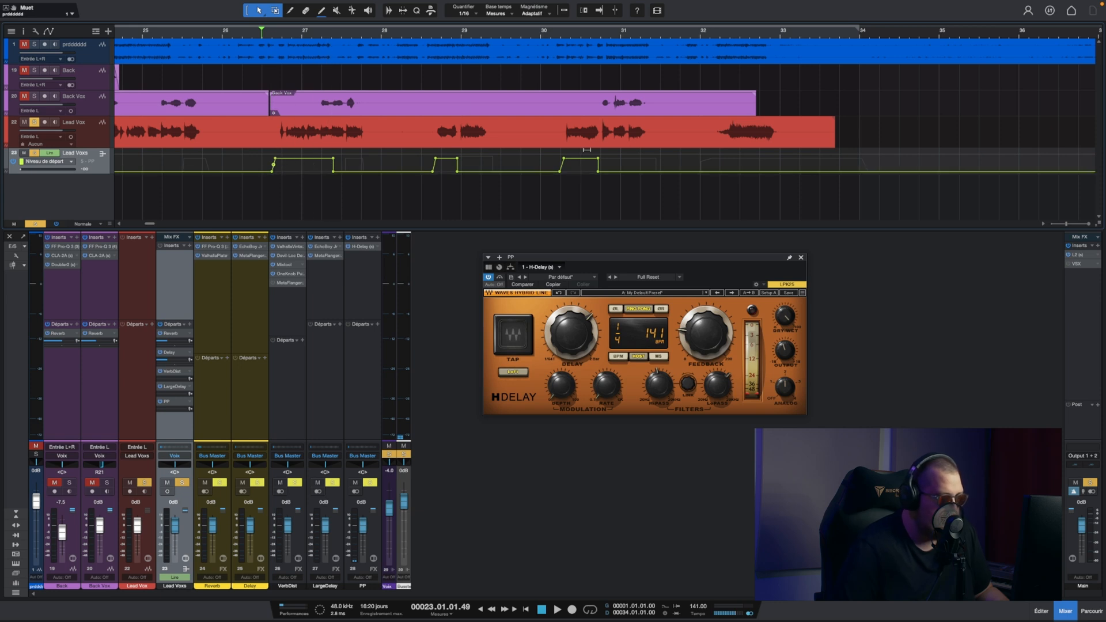
pyautogui.click(46, 164)
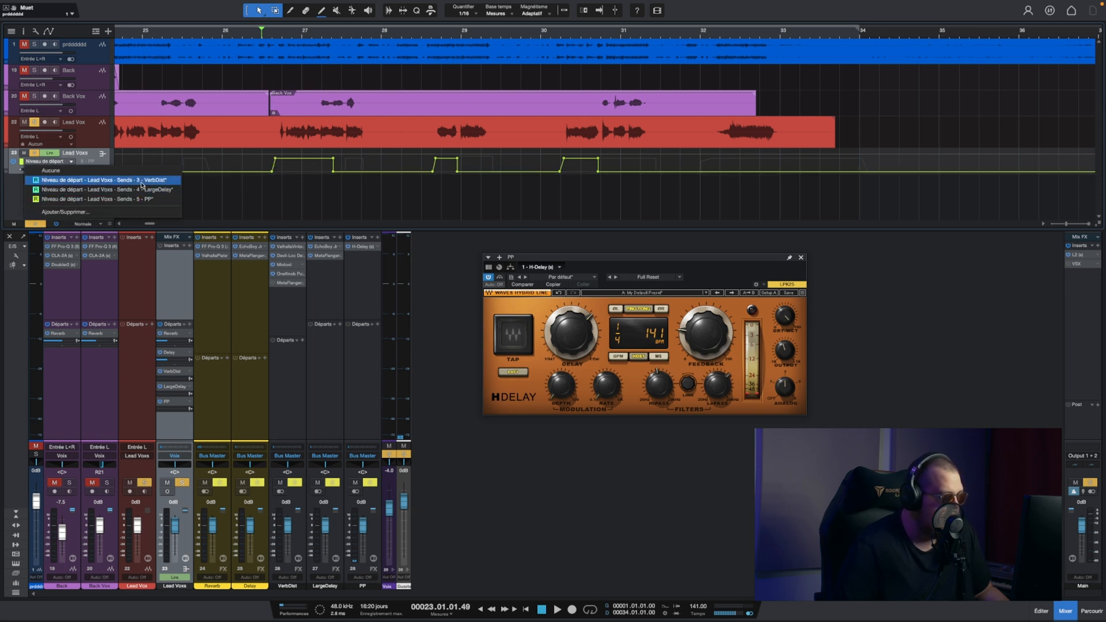
pyautogui.click(143, 186)
# Step: Listen to the automated throws on the lead vocal from between bars 26 and 27 to about bar 32
pyautogui.click(160, 352)
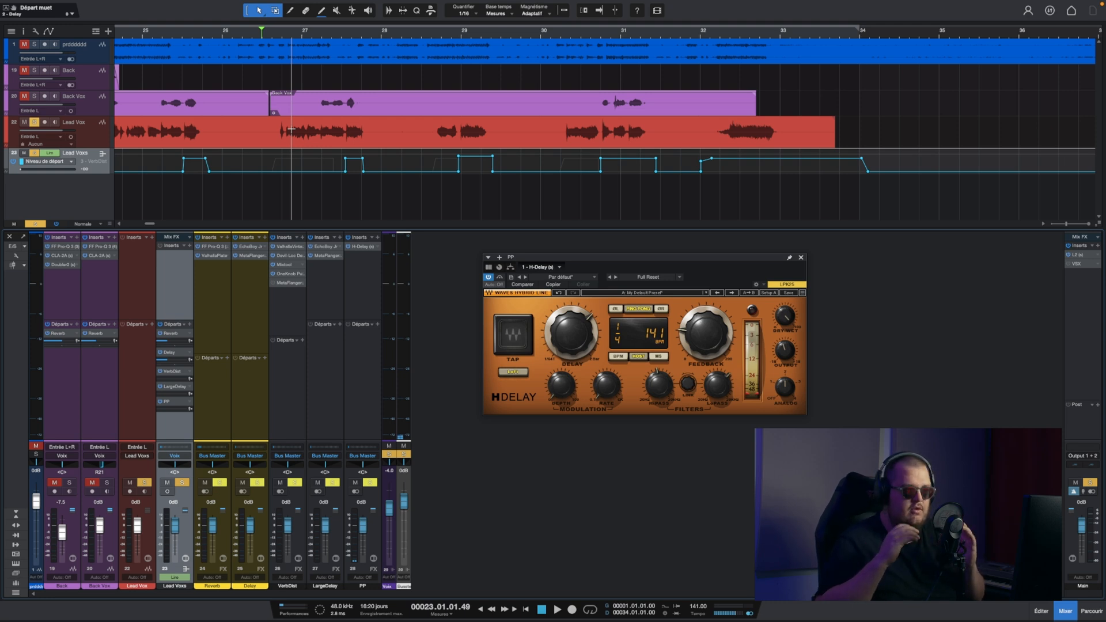
pyautogui.press('space')
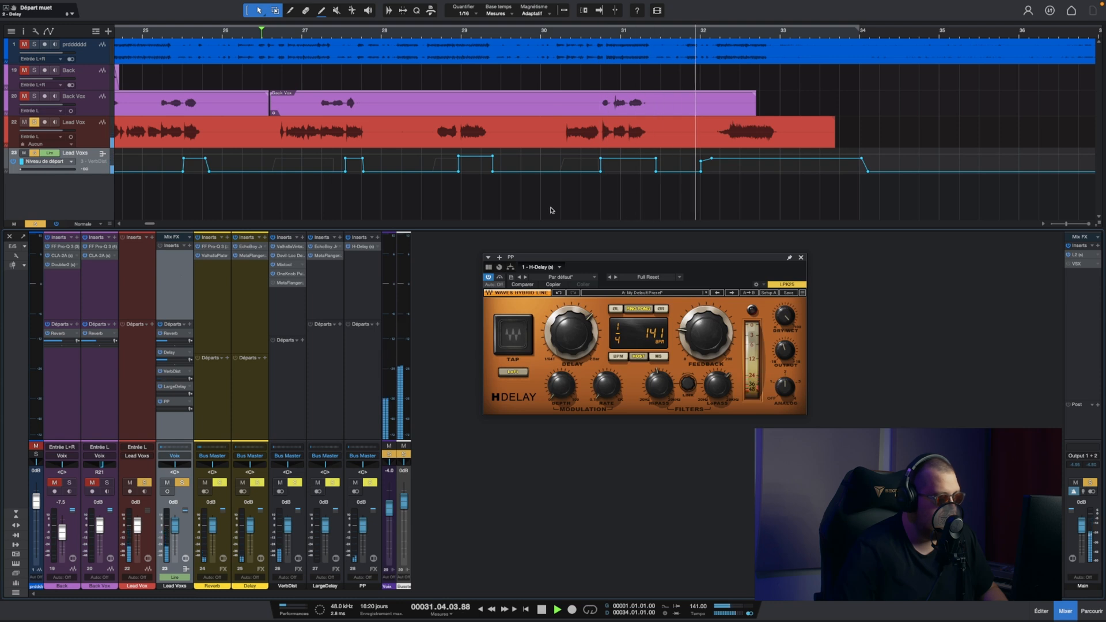
pyautogui.press('space')
# Step: Move the start of the VerbDist throw to about bar 31 and extend the preceding PP throw to the same point
pyautogui.moveTo(601, 172); pyautogui.dragTo(628, 179)
pyautogui.click(55, 164)
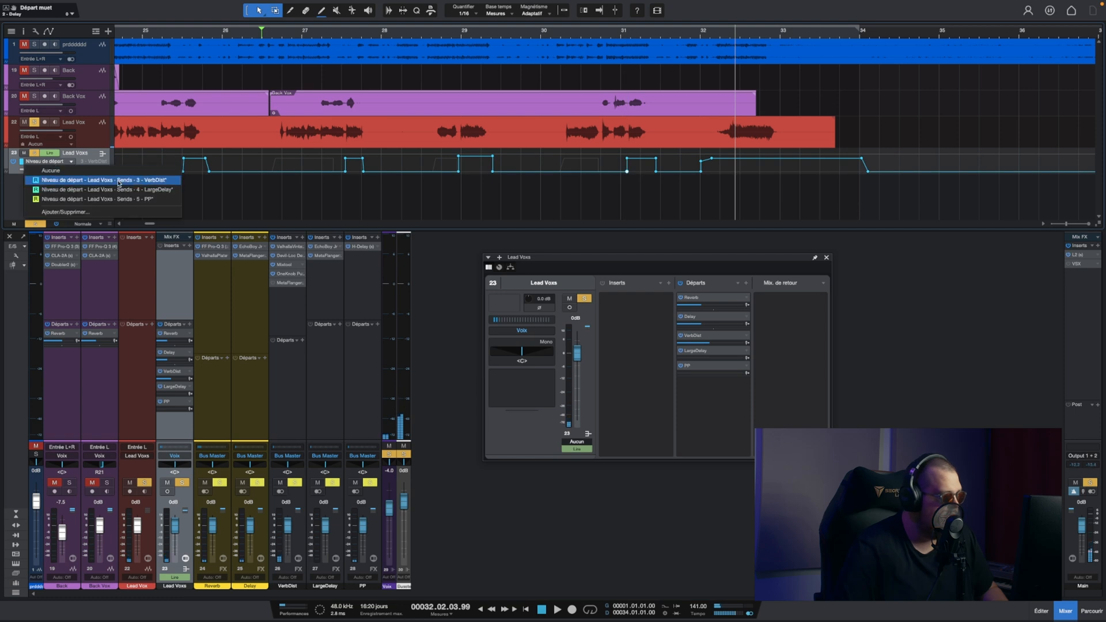
pyautogui.click(69, 193)
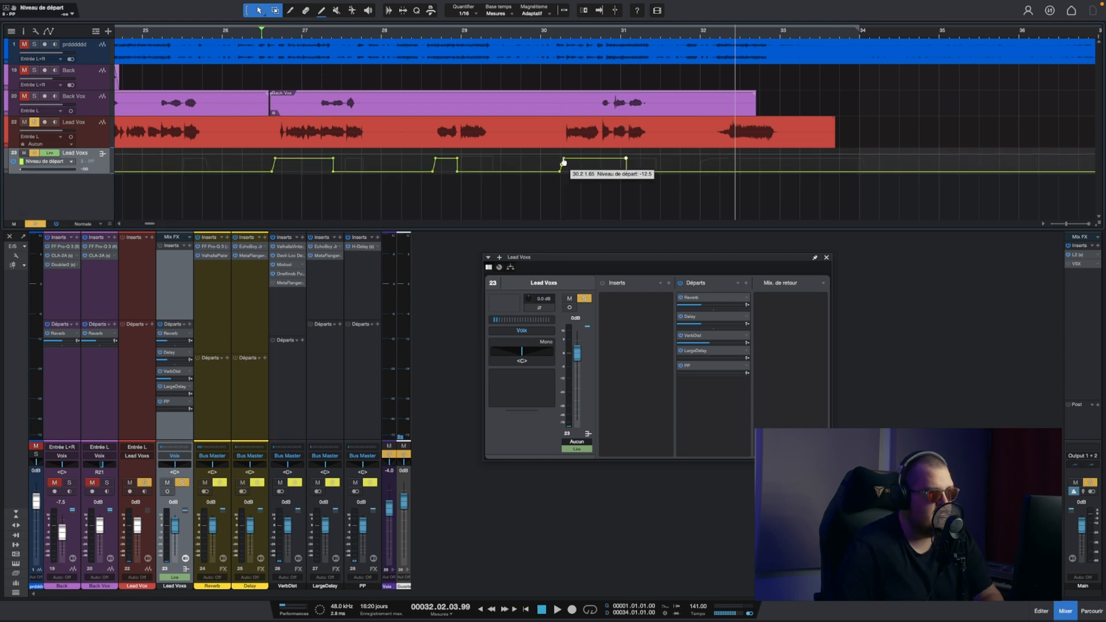
# Step: Play the adjusted throws from just before bar 30 and close the Lead Voxs channel window
pyautogui.press('space')
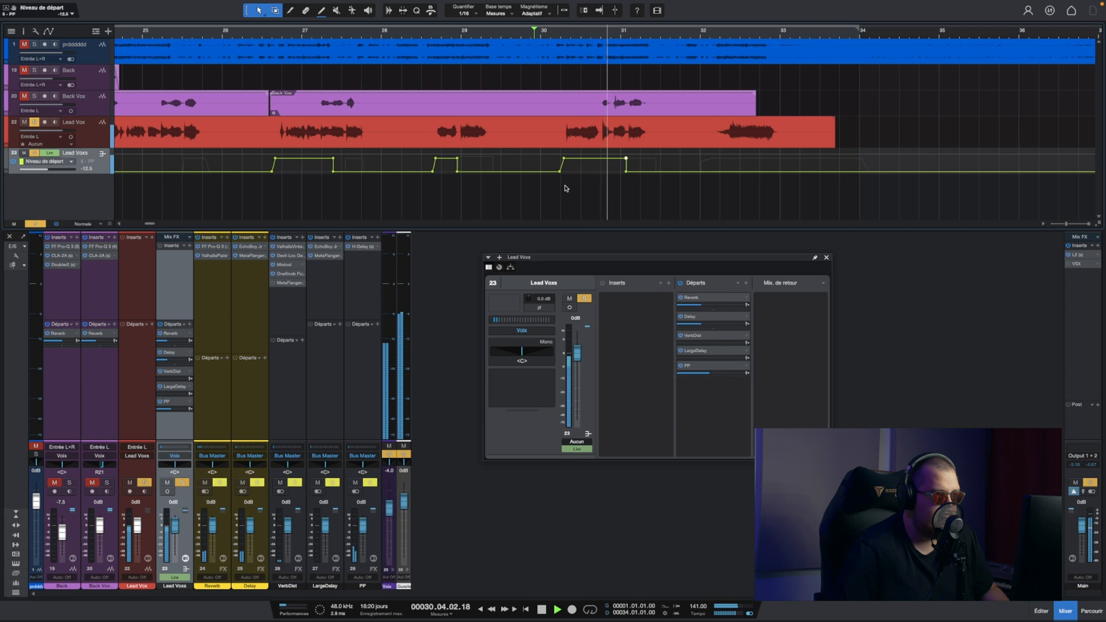
pyautogui.click(827, 258)
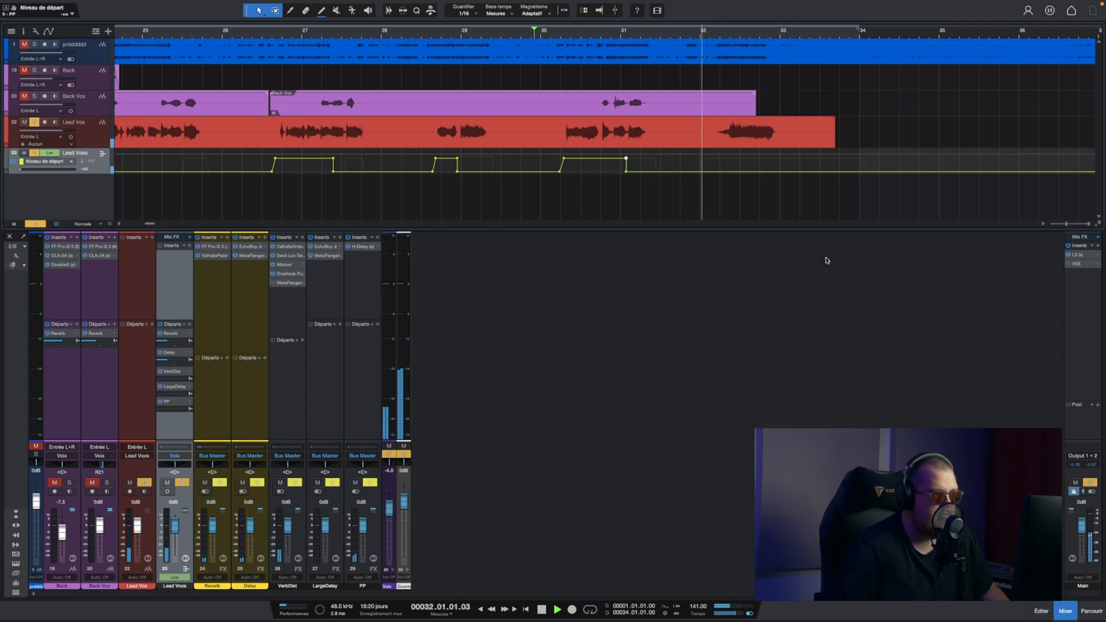
# Step: Set the displayed Lead Voxs automation to Aucune, unmute the instrumental and backing vocals, and play from about bar 17
pyautogui.click(65, 164)
pyautogui.click(65, 170)
pyautogui.click(34, 447)
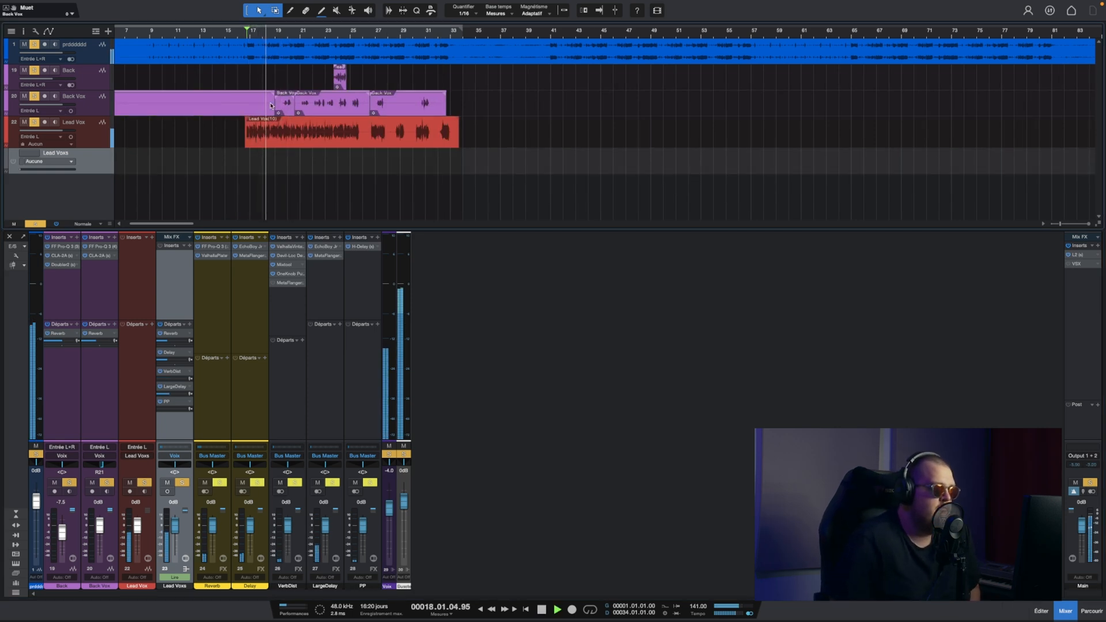
# Step: Enable snapping and cut a short gap in the prdddddd instrumental around bar 22
pyautogui.press('e')
pyautogui.press('3')
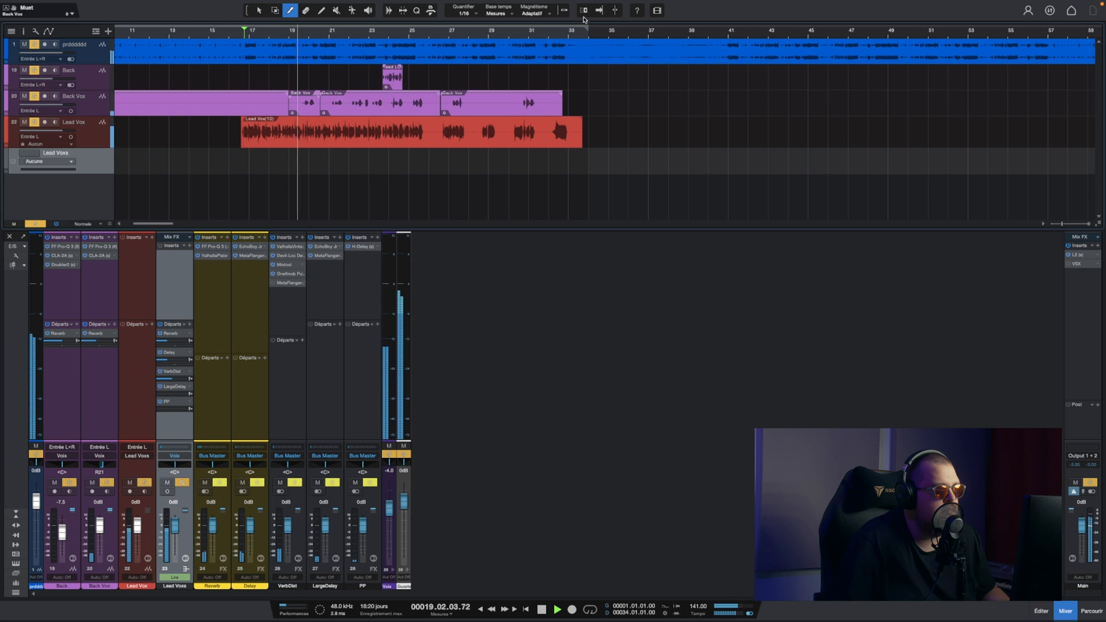
pyautogui.click(563, 10)
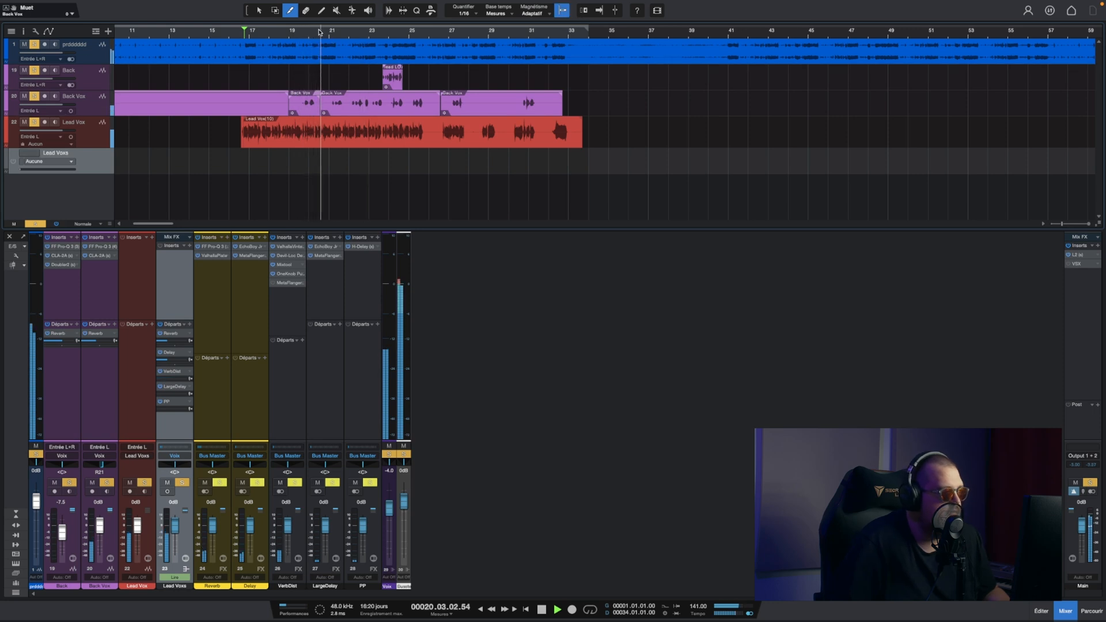
pyautogui.press('e')
pyautogui.press('space')
pyautogui.click(394, 48)
pyautogui.scroll(3, 417, 38)
pyautogui.scroll(3, 417, 37)
pyautogui.press('1')
pyautogui.moveTo(319, 51); pyautogui.dragTo(407, 40)
pyautogui.scroll(4, 405, 38)
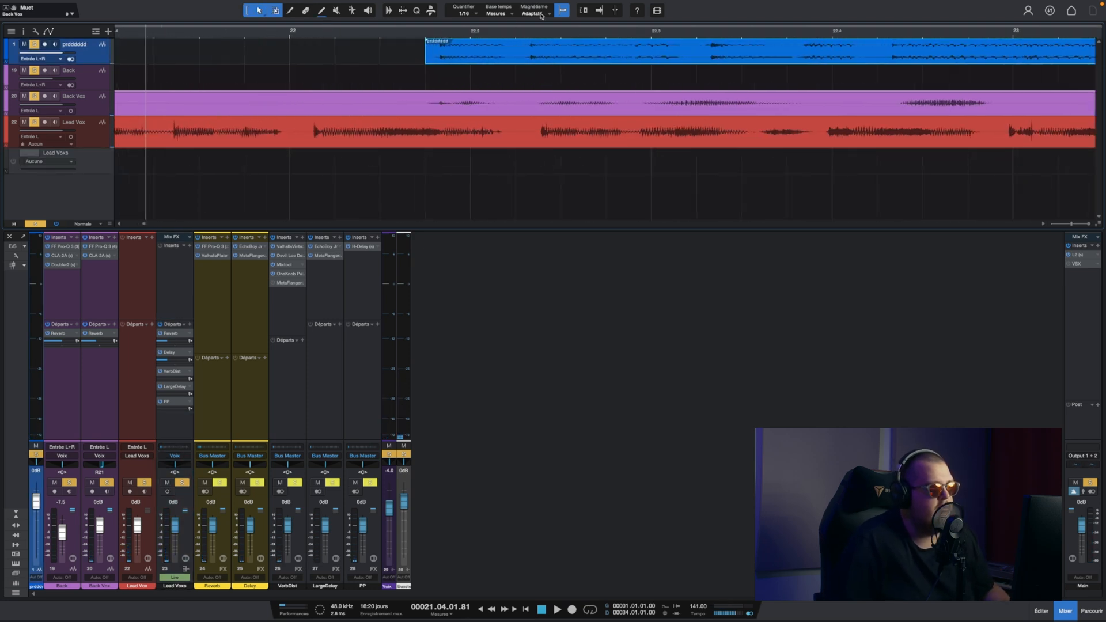
# Step: Shift both edges of the instrumental gap to about beats 22.2 and 22.3, and play through the dropout
pyautogui.scroll(-5, 422, 61)
pyautogui.press('space')
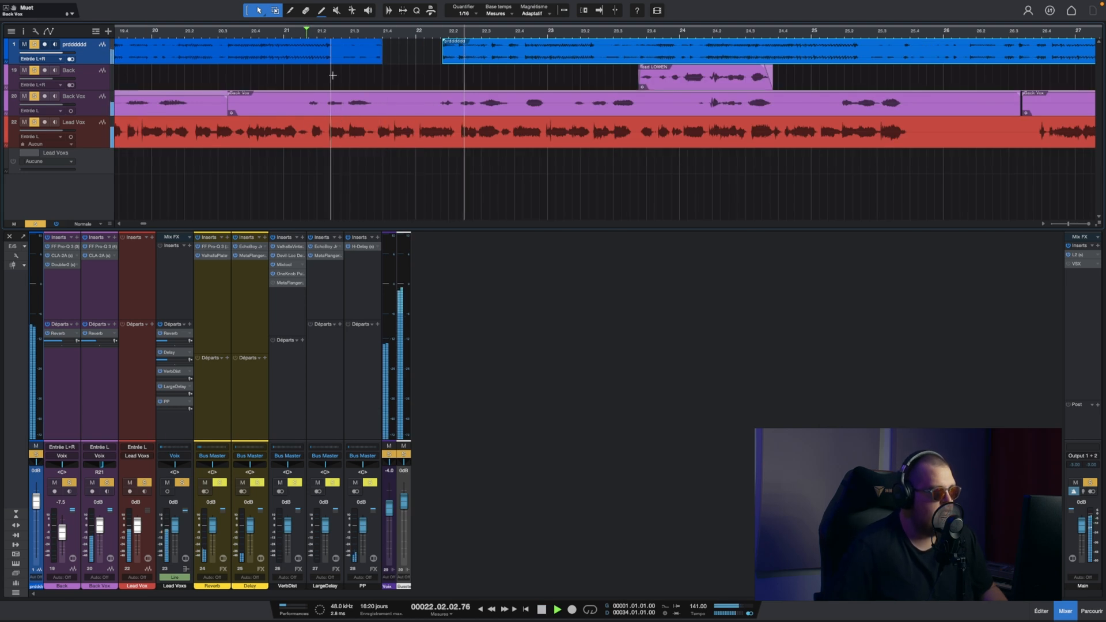
pyautogui.moveTo(443, 66); pyautogui.dragTo(491, 68)
pyautogui.moveTo(383, 68); pyautogui.dragTo(441, 66)
pyautogui.press('space')
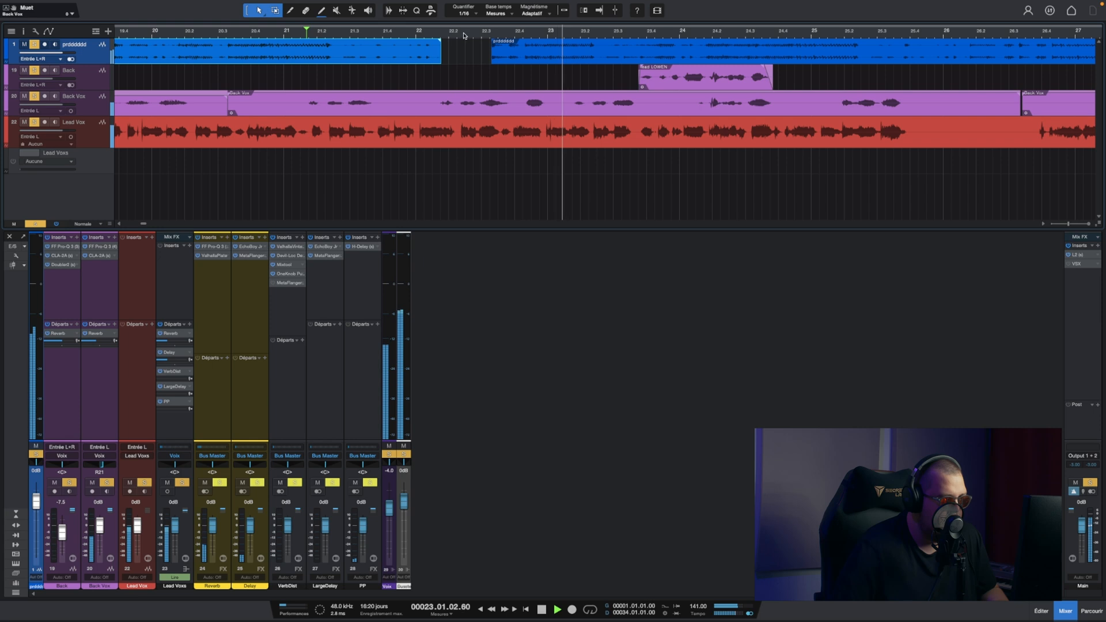
pyautogui.scroll(-5, 464, 35)
pyautogui.scroll(-3, 464, 35)
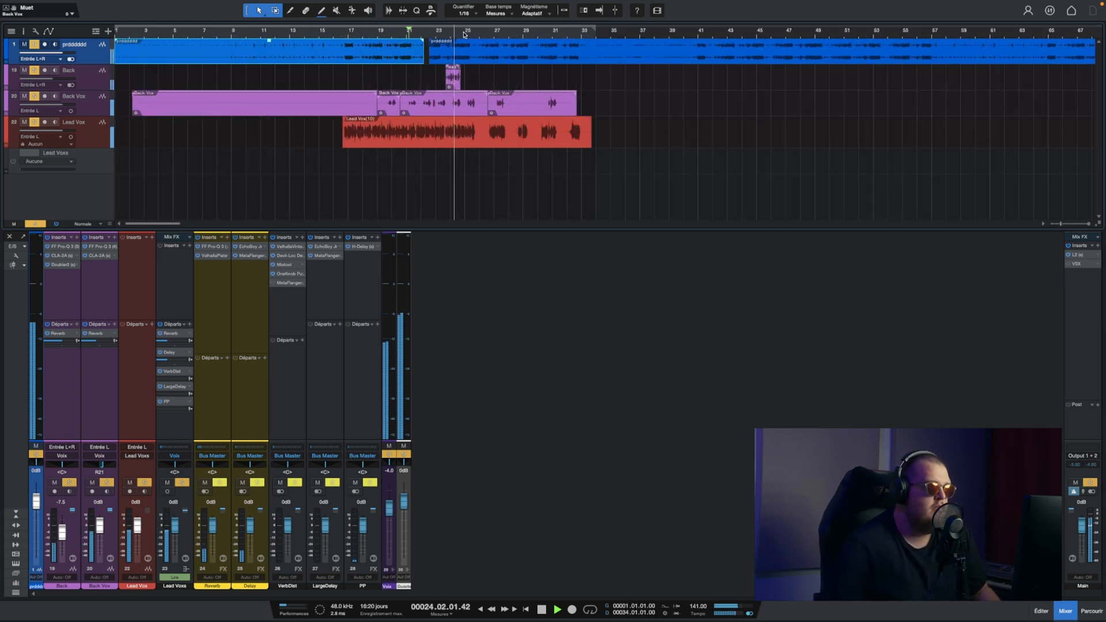
# Step: Set the Back channel's volume to 0 dB and mute the prdddddd instrumental
pyautogui.moveTo(63, 549); pyautogui.dragTo(62, 543)
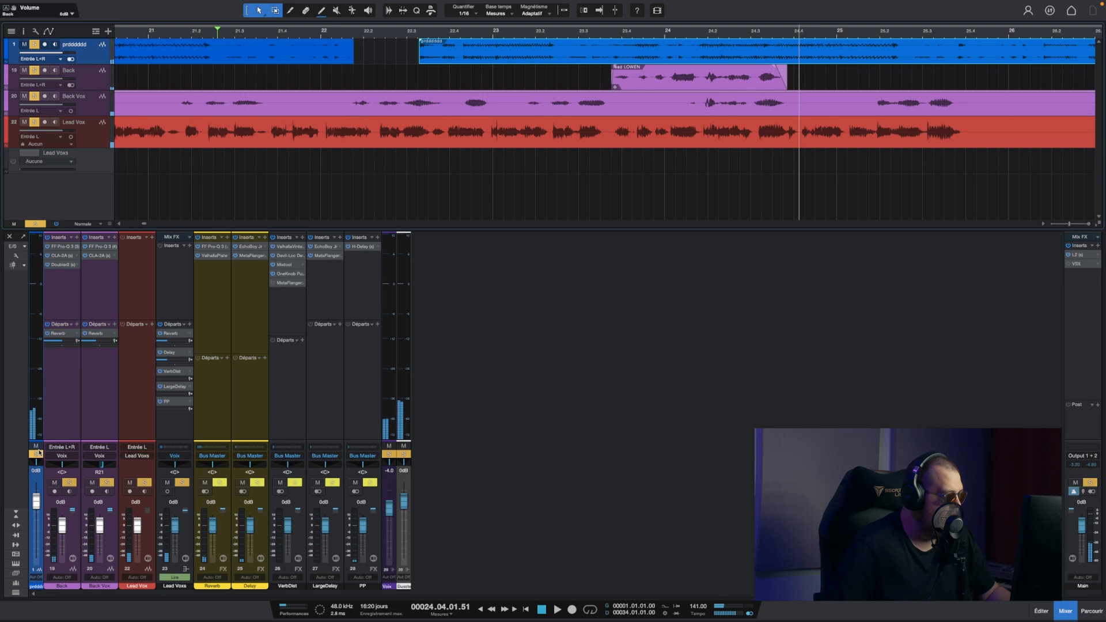
pyautogui.click(38, 454)
pyautogui.click(37, 446)
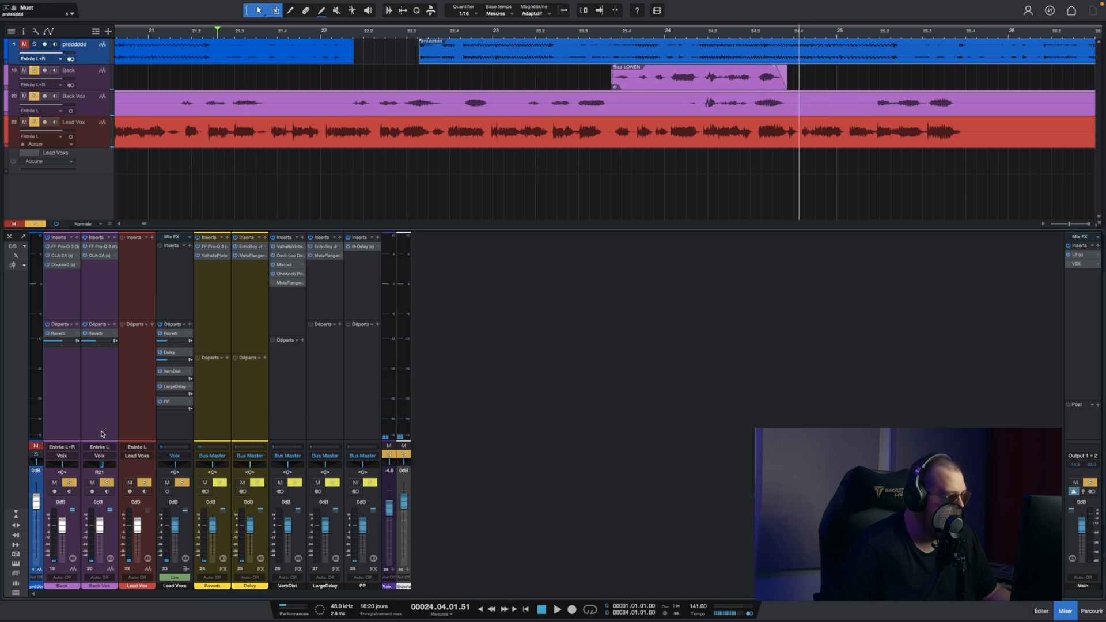
# Step: Insert the Ampire amp simulator on the Back channel after Doubler2
pyautogui.click(76, 237)
pyautogui.write('amp')
pyautogui.press('Return')
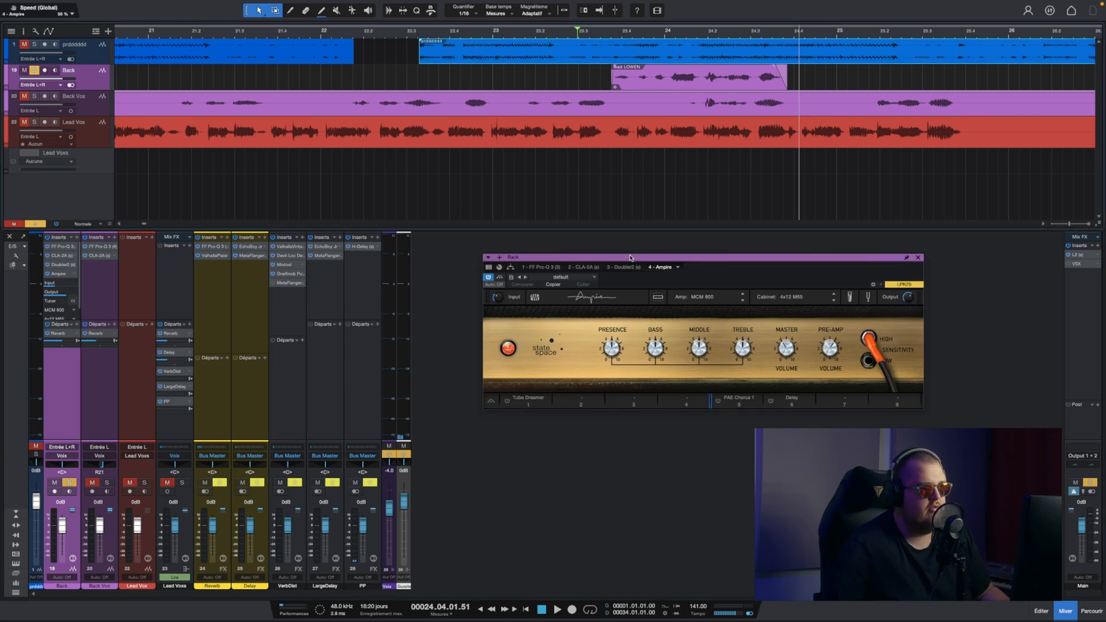
# Step: Move the Ampire window clear and load the Solid Rock NZ preset from the Crunch category
pyautogui.moveTo(631, 258); pyautogui.dragTo(467, 199)
pyautogui.click(429, 218)
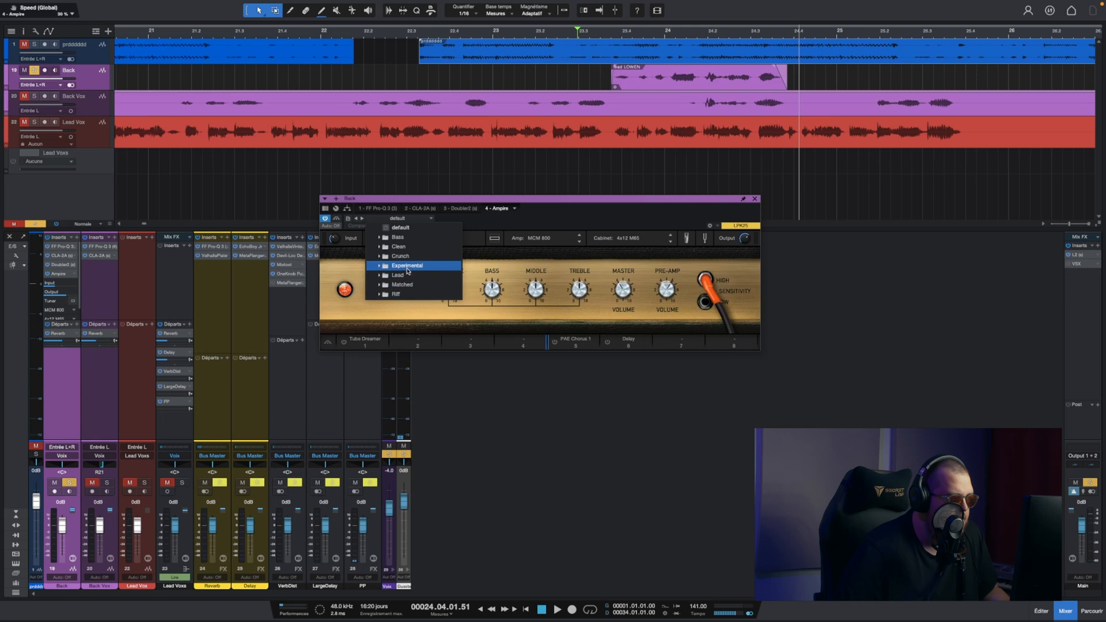
pyautogui.click(412, 257)
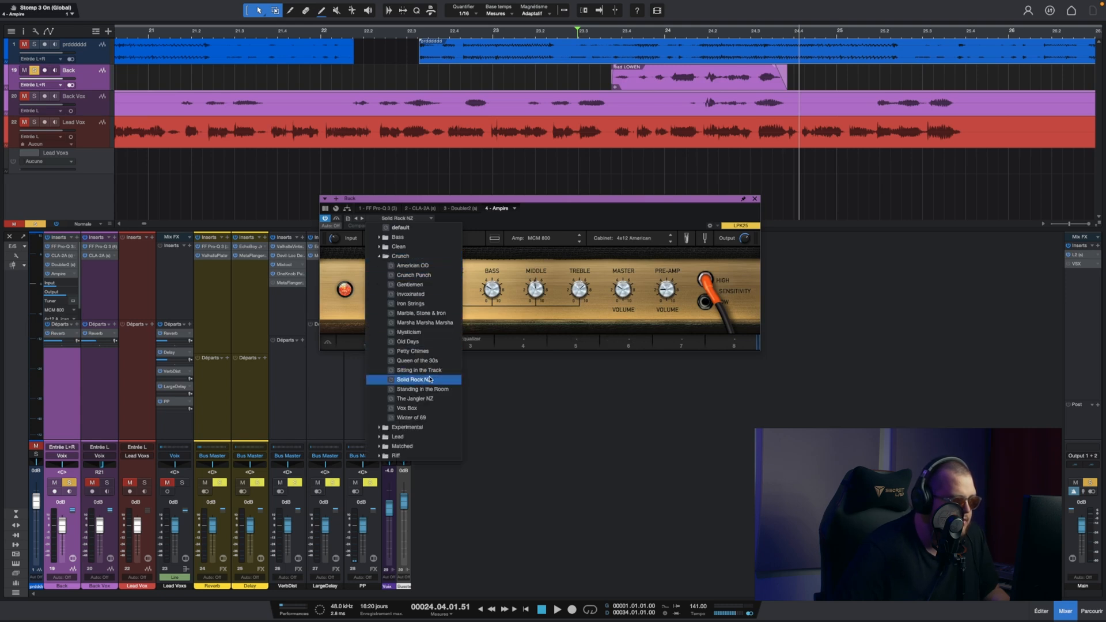
# Step: Audition the Solid Rock NZ preset, and bring the muted Back Vox, Lead Vox and prdddddd tracks back into the mix
pyautogui.click(425, 381)
pyautogui.press('space')
pyautogui.press('space')
pyautogui.moveTo(92, 483); pyautogui.dragTo(131, 485)
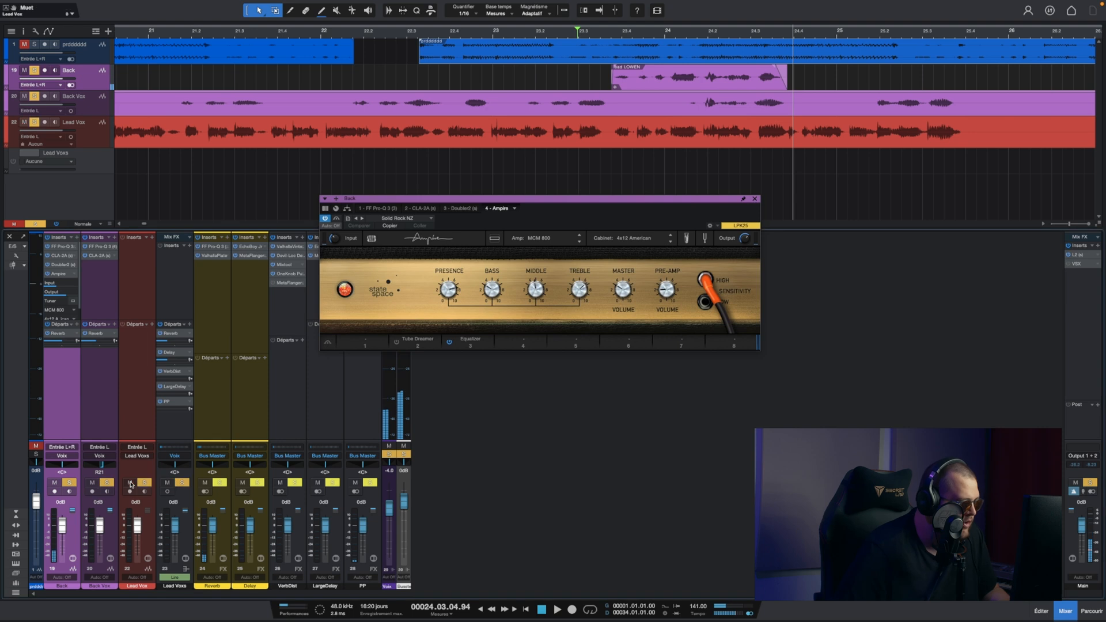
pyautogui.click(36, 454)
# Step: Play the Back vocal passage while stepping through the Crunch presets Standing in the Room, The Jangler NZ and Vox Box
pyautogui.click(369, 31)
pyautogui.press('space')
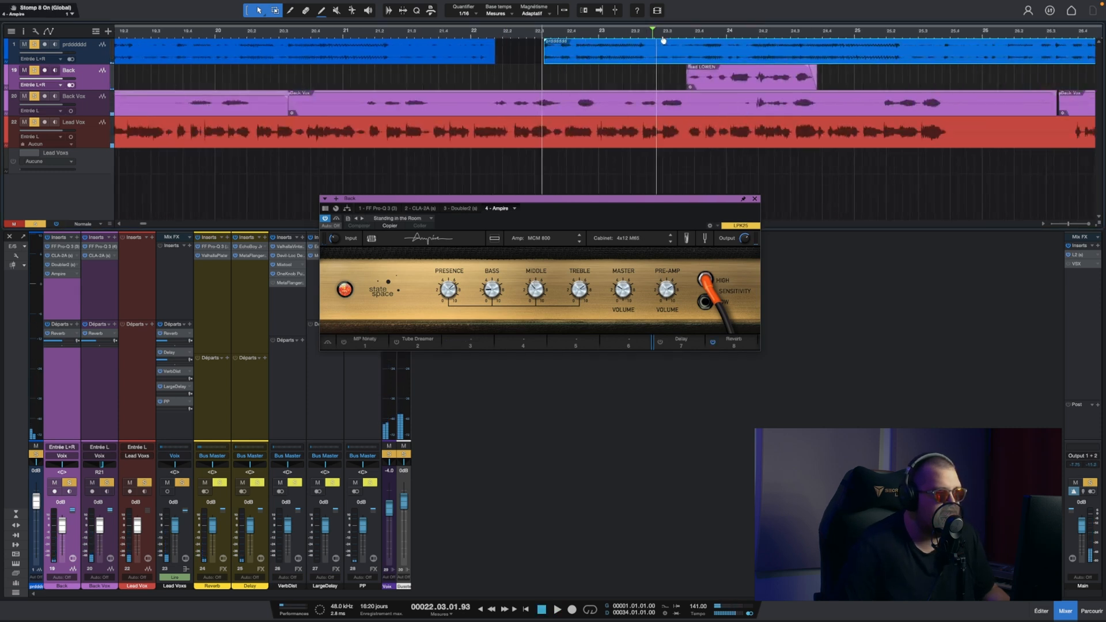
pyautogui.press('space')
pyautogui.click(363, 219)
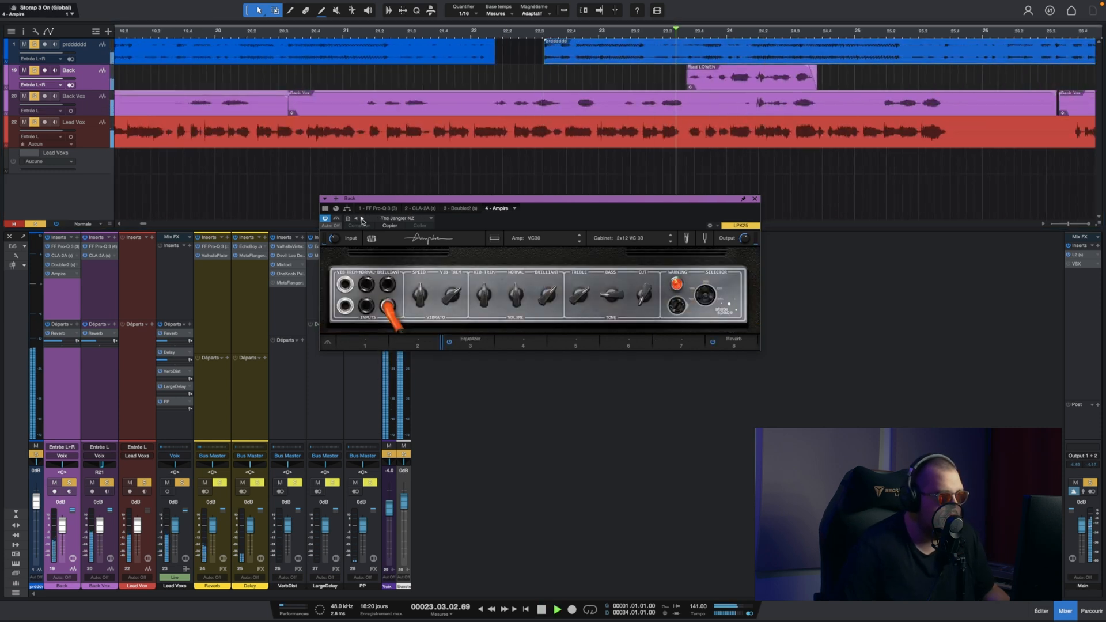
pyautogui.click(361, 220)
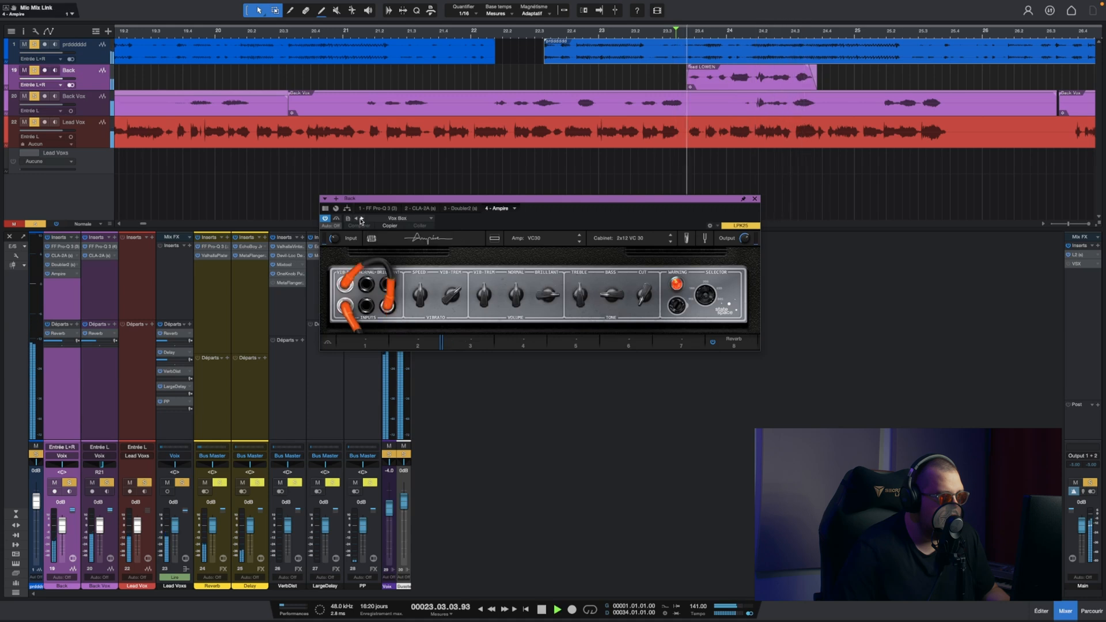
pyautogui.click(348, 219)
# Step: Load the Expery Mental preset from Ampire's Experimental category and audition it on the Back vocal
pyautogui.click(396, 219)
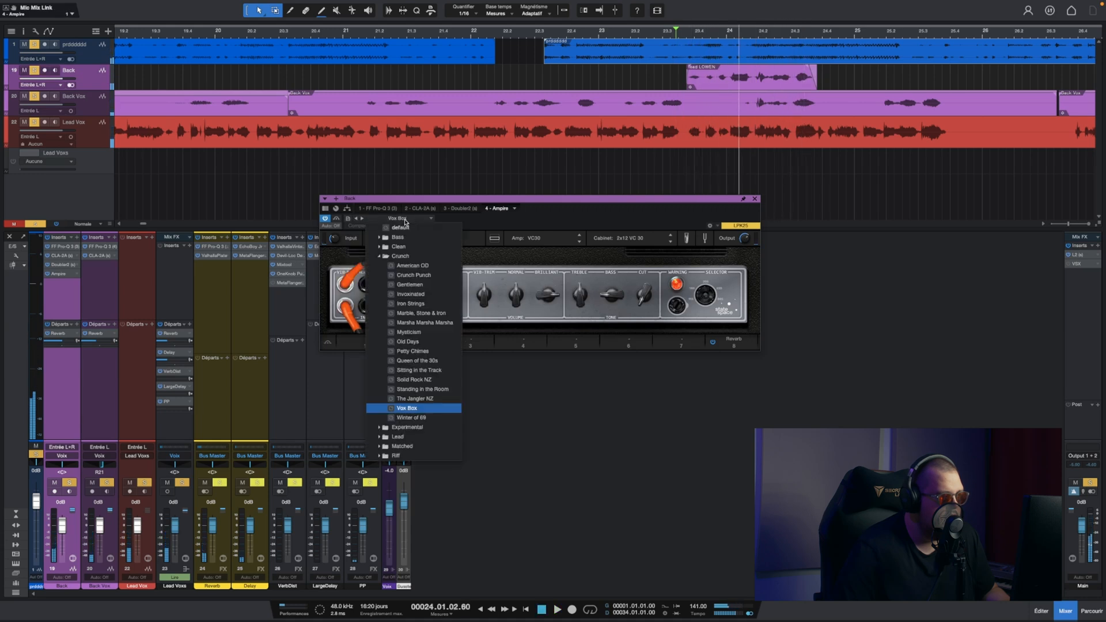
pyautogui.click(407, 258)
pyautogui.click(414, 268)
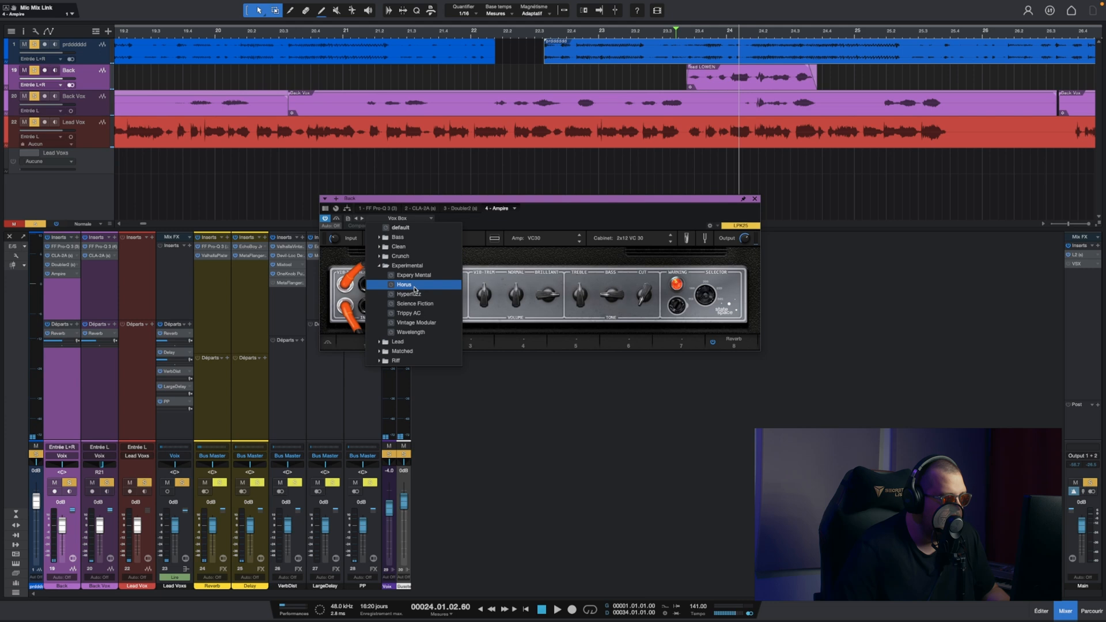
pyautogui.click(414, 275)
pyautogui.click(472, 200)
pyautogui.press('space')
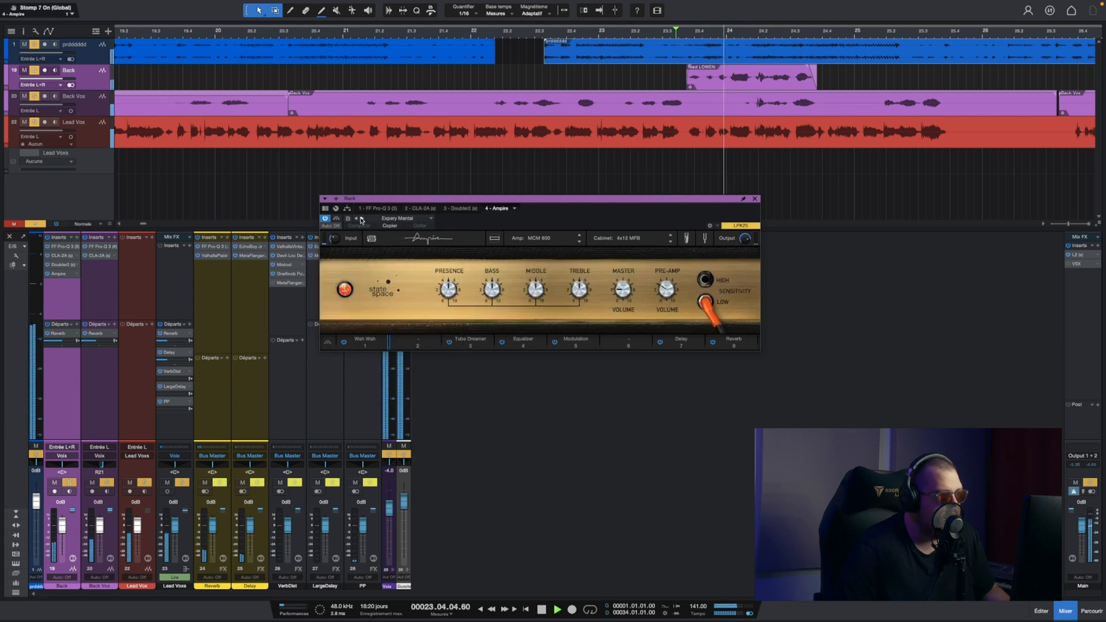
# Step: Audition the following Experimental presets in playback, including Hyperfuzz, Science Fiction and Vintage Modular
pyautogui.click(362, 219)
pyautogui.click(362, 219)
pyautogui.press('space')
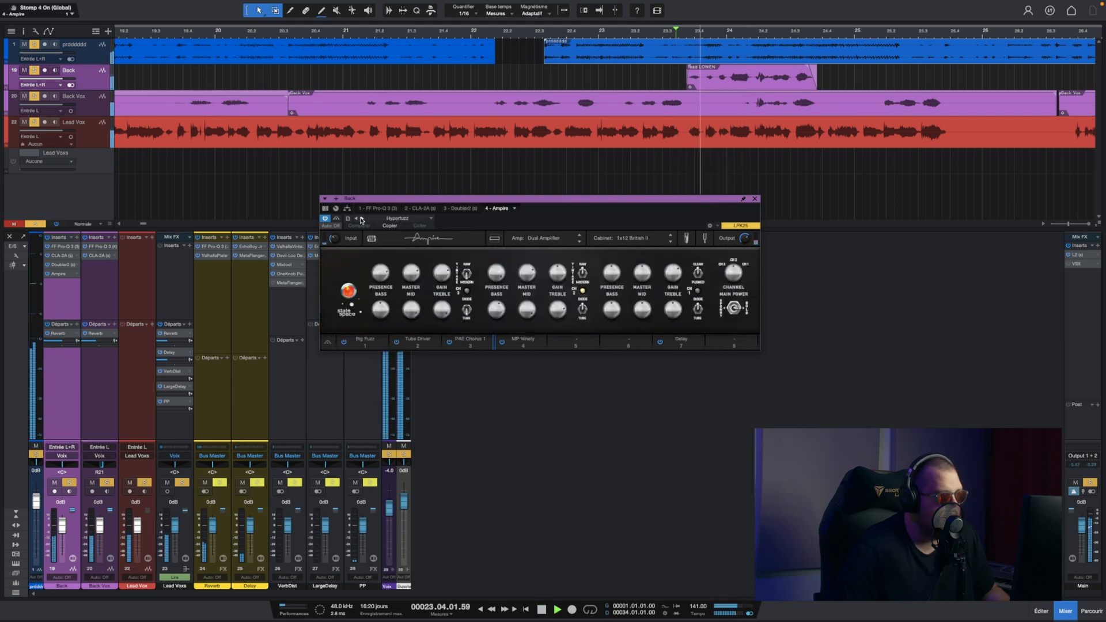
pyautogui.click(362, 219)
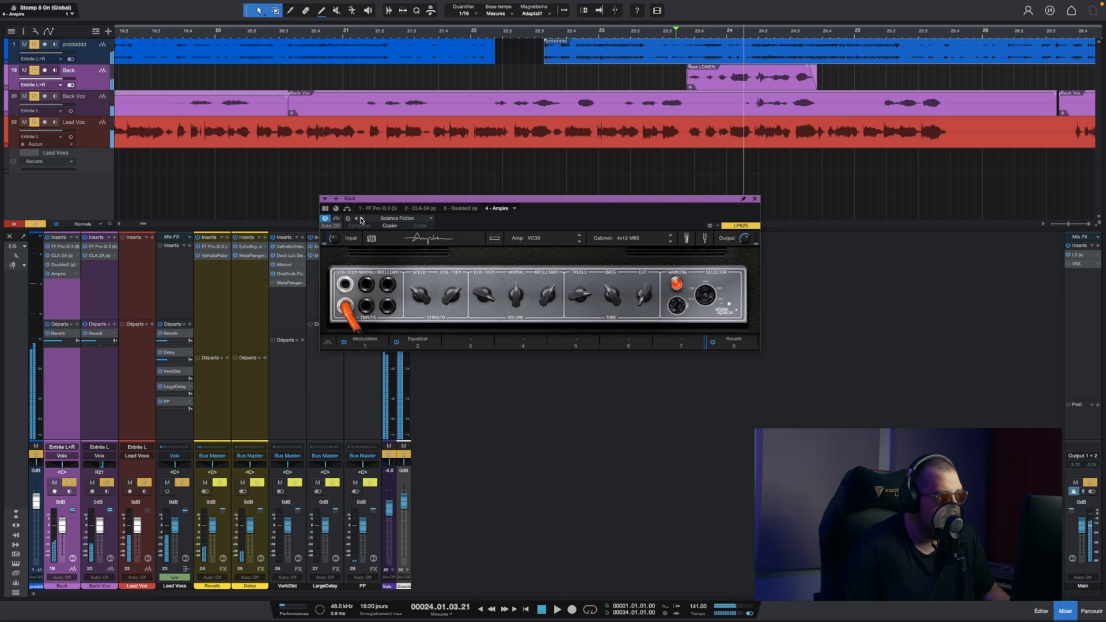
pyautogui.click(362, 219)
pyautogui.press('space')
pyautogui.press('space')
pyautogui.click(361, 219)
pyautogui.press('space')
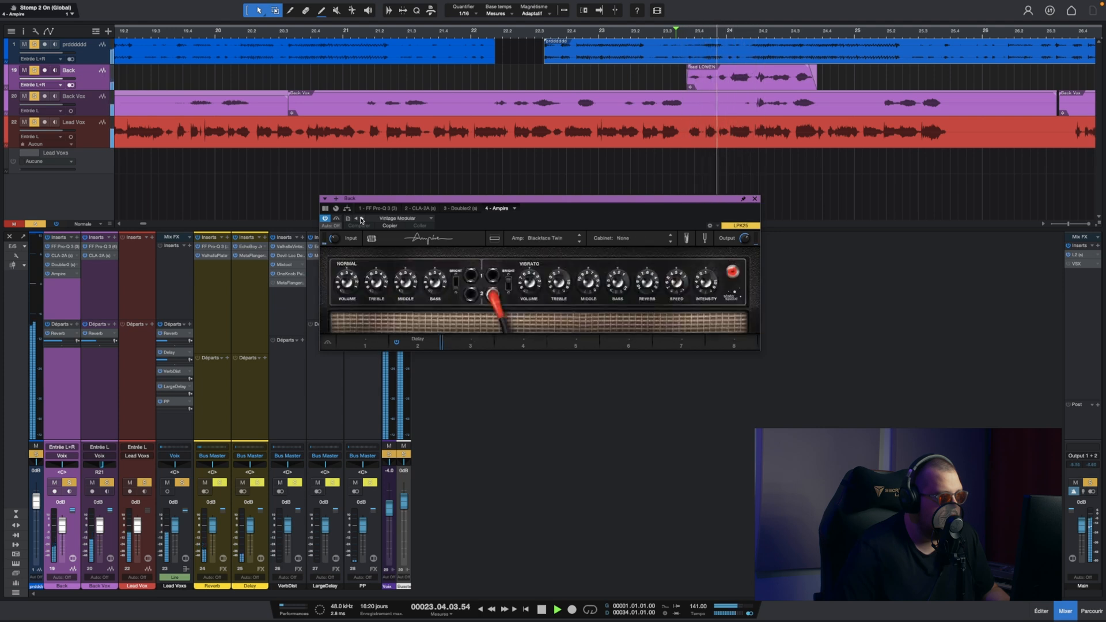
# Step: Move on through the Ampire presets, settle on British Blue, and audition it on the Back vocal
pyautogui.click(362, 219)
pyautogui.click(362, 219)
pyautogui.press('space')
pyautogui.press('space')
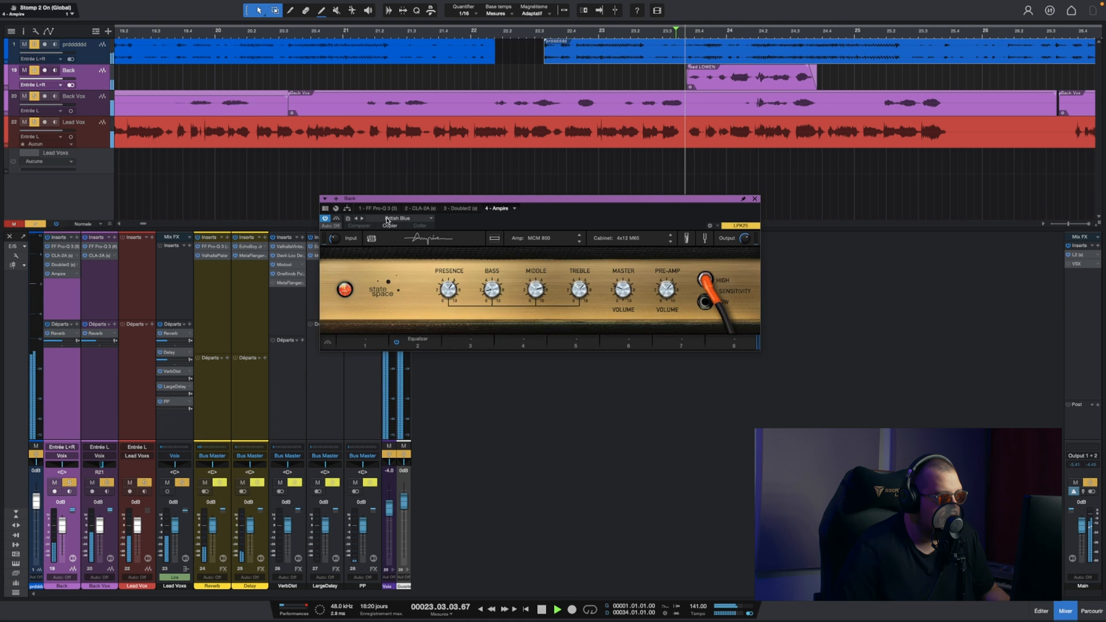
pyautogui.click(357, 219)
pyautogui.press('space')
pyautogui.press('space')
pyautogui.click(349, 220)
pyautogui.click(357, 219)
pyautogui.click(357, 219)
pyautogui.press('space')
# Step: Lower the Back channel's volume to about -7 dB and turn the amp's Bass knob down
pyautogui.moveTo(61, 525); pyautogui.dragTo(59, 532)
pyautogui.moveTo(492, 291); pyautogui.dragTo(486, 337)
pyautogui.press('space')
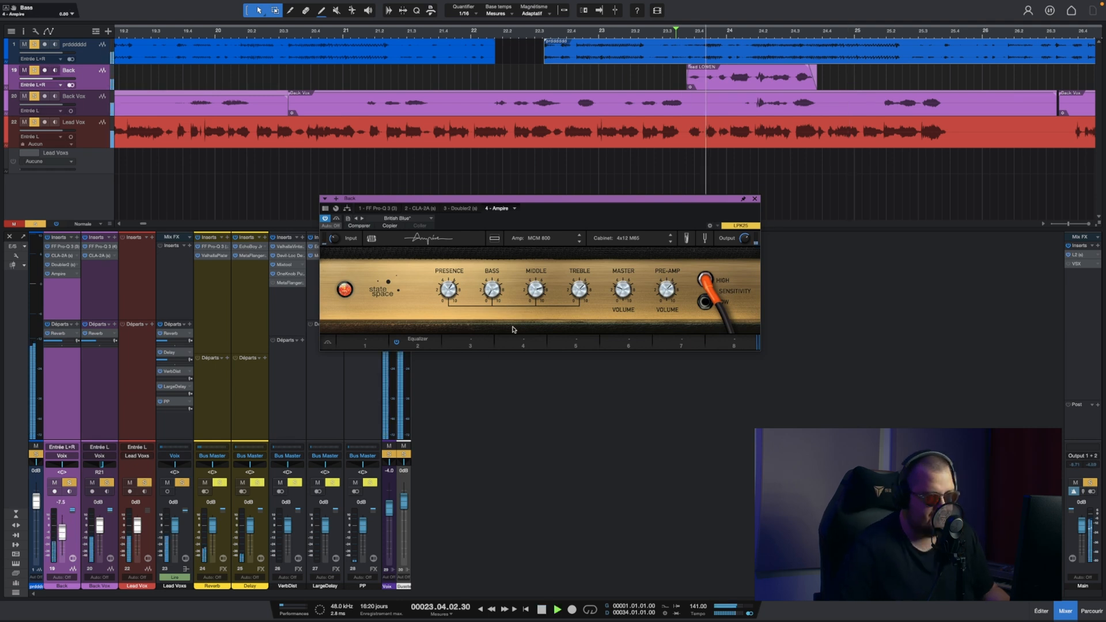
pyautogui.press('space')
# Step: Add a VerbDist send to the Back channel and lower the channel's volume to -15 dB during playback
pyautogui.click(77, 324)
pyautogui.click(78, 396)
pyautogui.press('space')
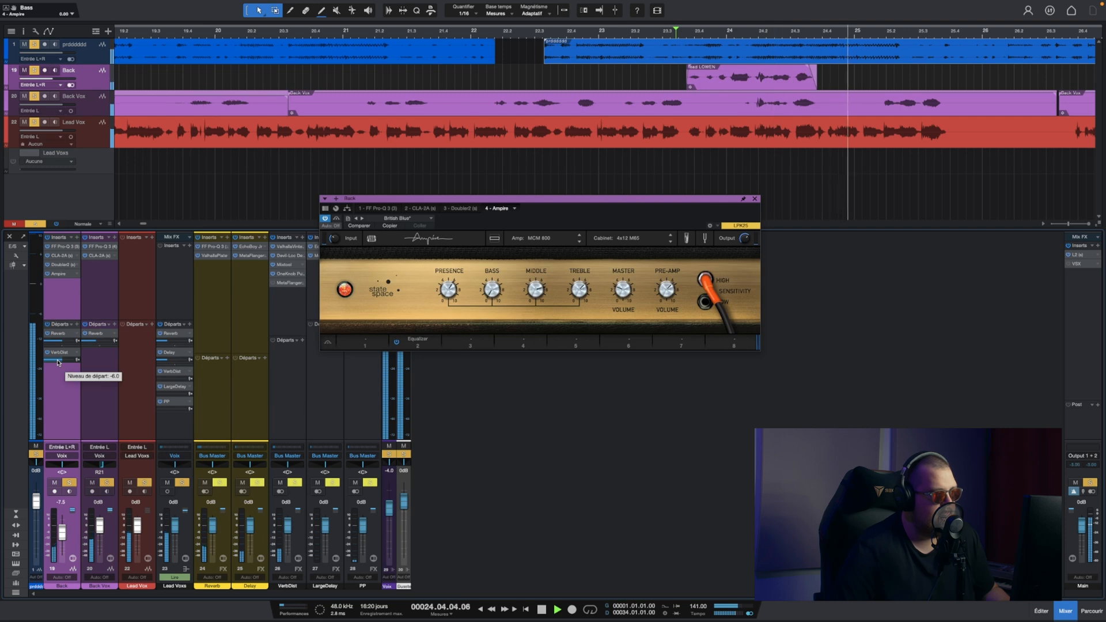
pyautogui.press('space')
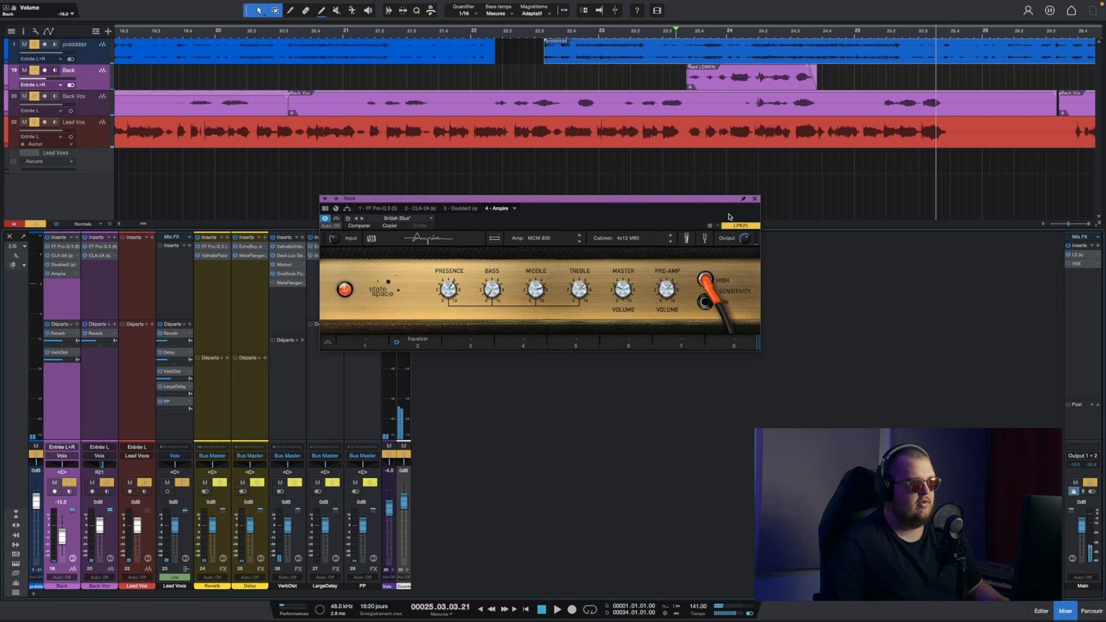
# Step: Close the Ampire window, play the passage, and raise the Back channel's VerbDist send level to 0 dB
pyautogui.click(755, 199)
pyautogui.scroll(-5, 716, 26)
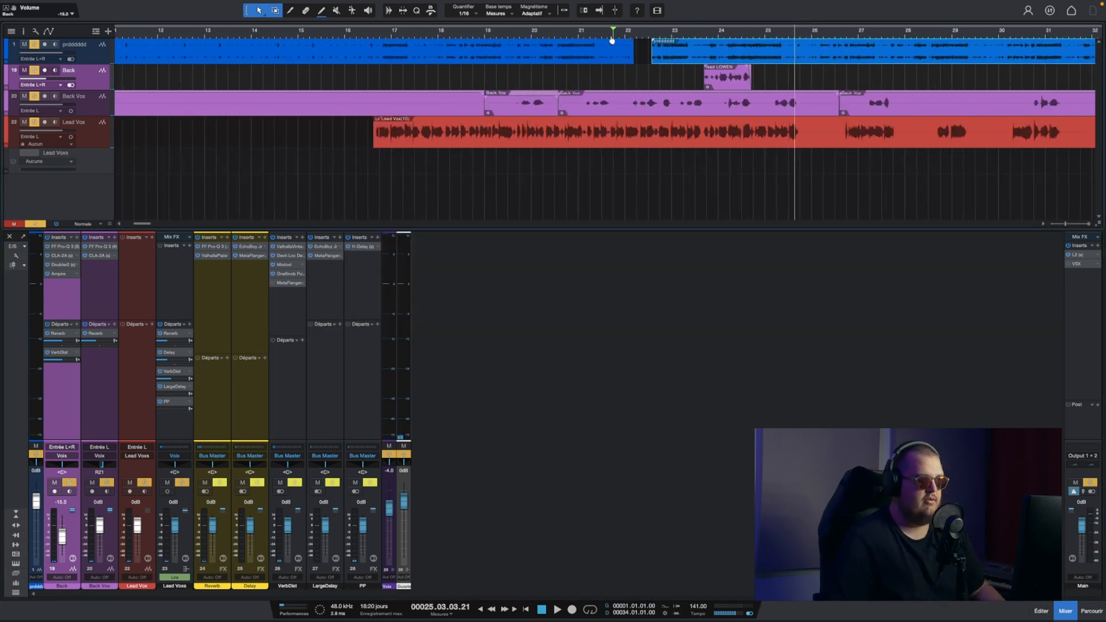
pyautogui.press('space')
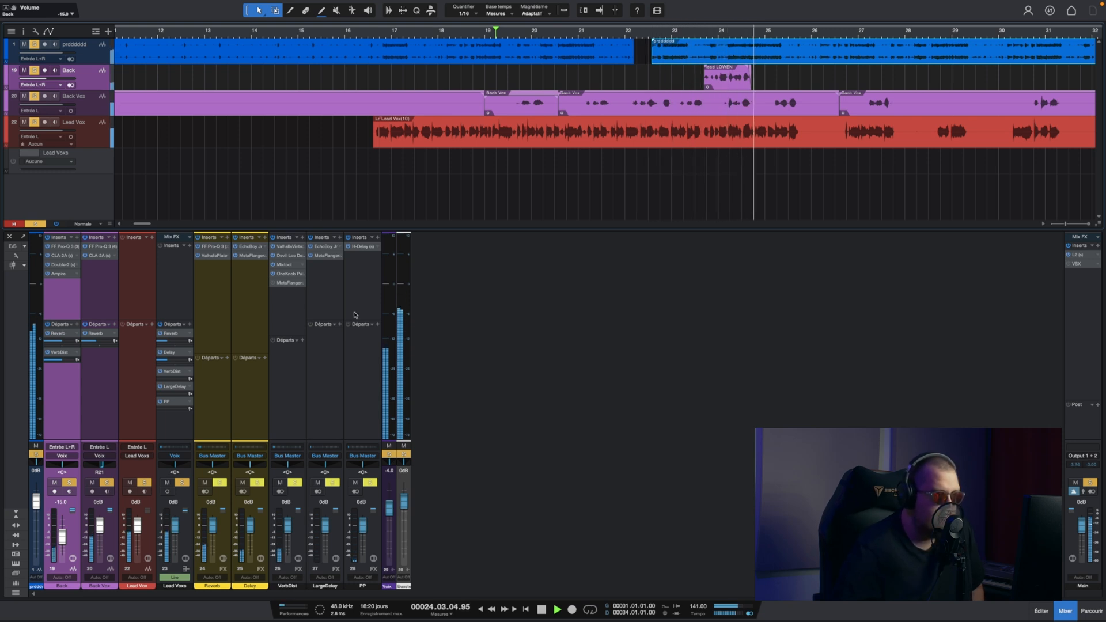
pyautogui.moveTo(51, 361)
pyautogui.scroll(4, 52, 361)
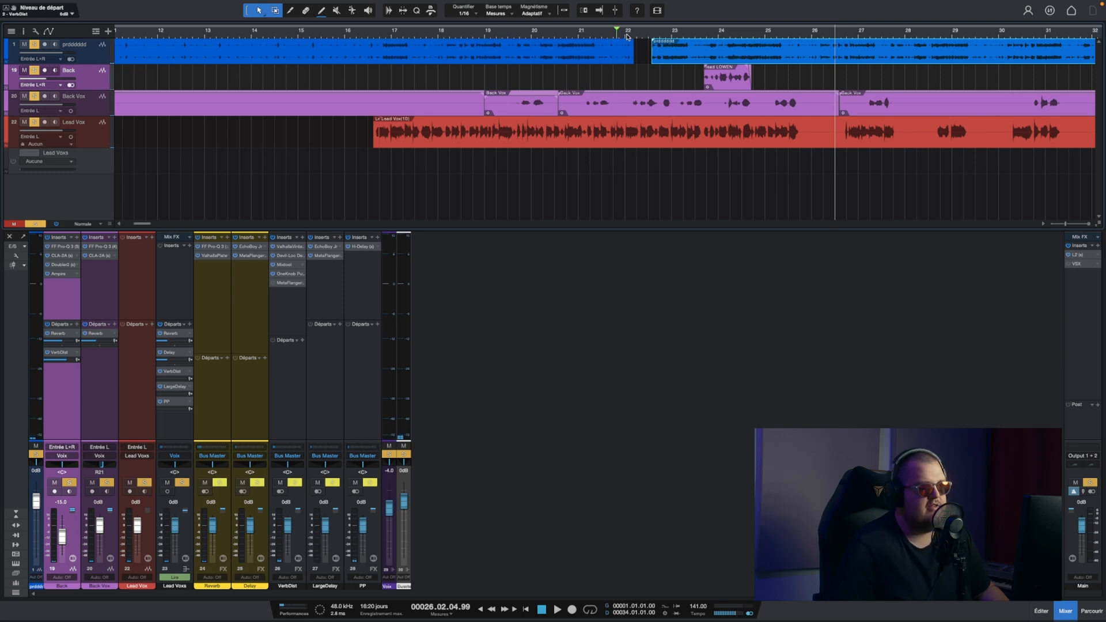
# Step: Play the vocals through the instrumental dropout around bar 22
pyautogui.scroll(6, 628, 36)
pyautogui.press('space')
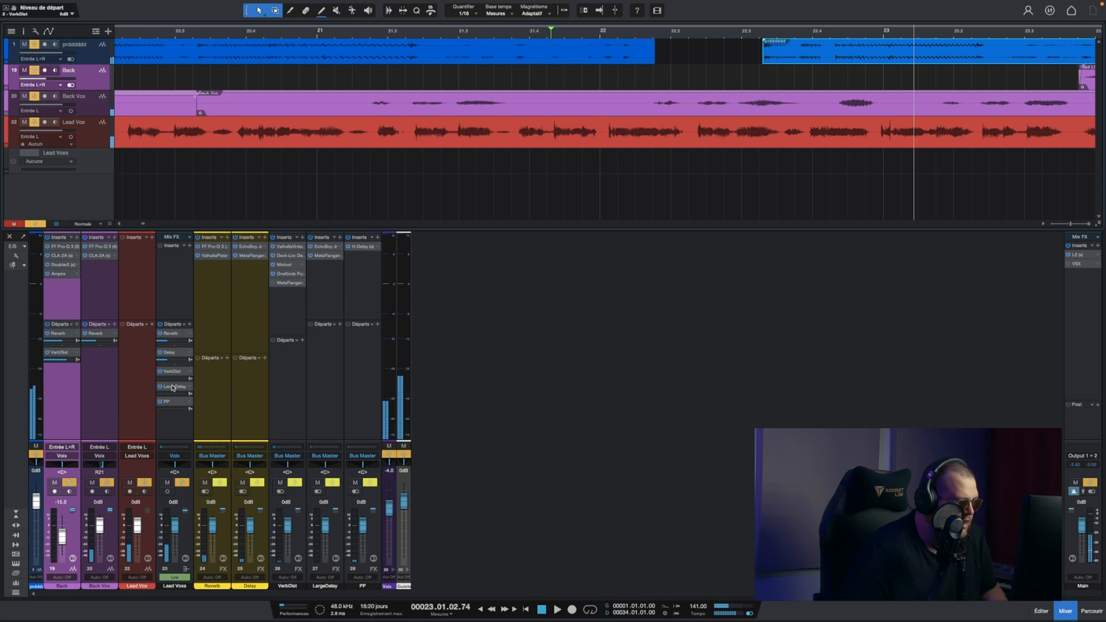
pyautogui.press('space')
pyautogui.press('space')
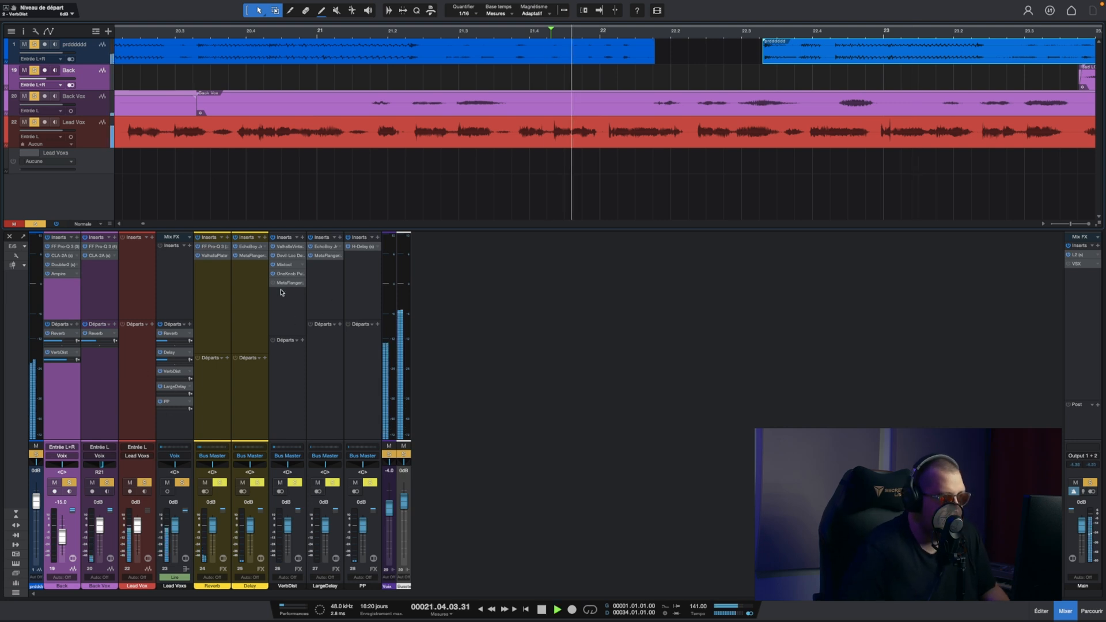
# Step: Add a new effects channel, insert Soundtoys Little AlterBoy on it, and route its output to Bus Master
pyautogui.click(364, 283)
pyautogui.click(415, 238)
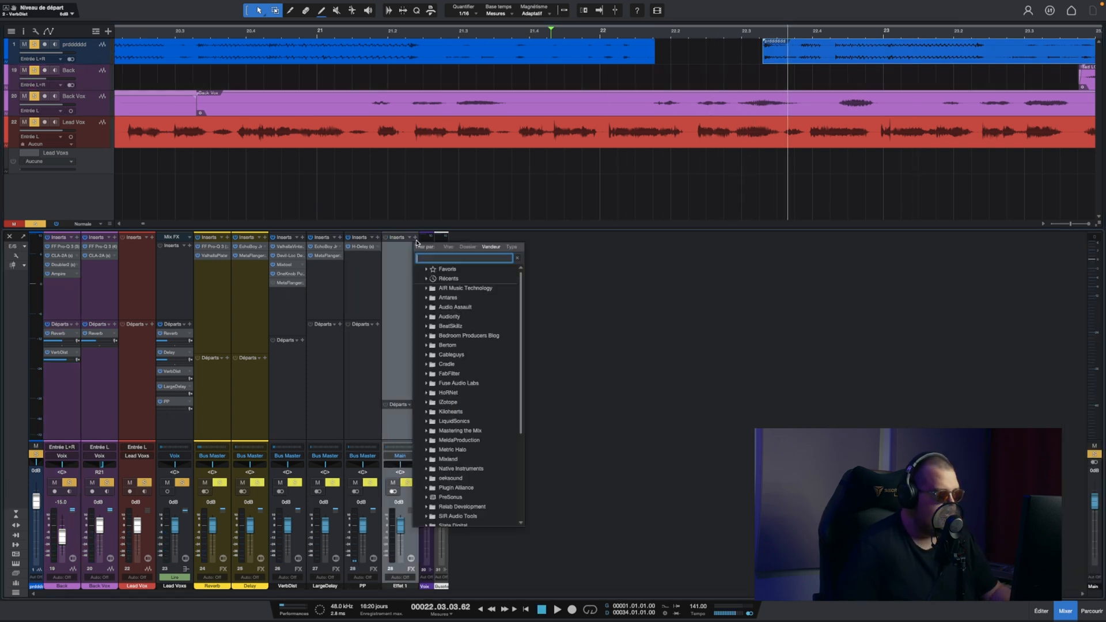
pyautogui.write('soundtoys')
pyautogui.scroll(-5, 459, 415)
pyautogui.doubleClick(458, 416)
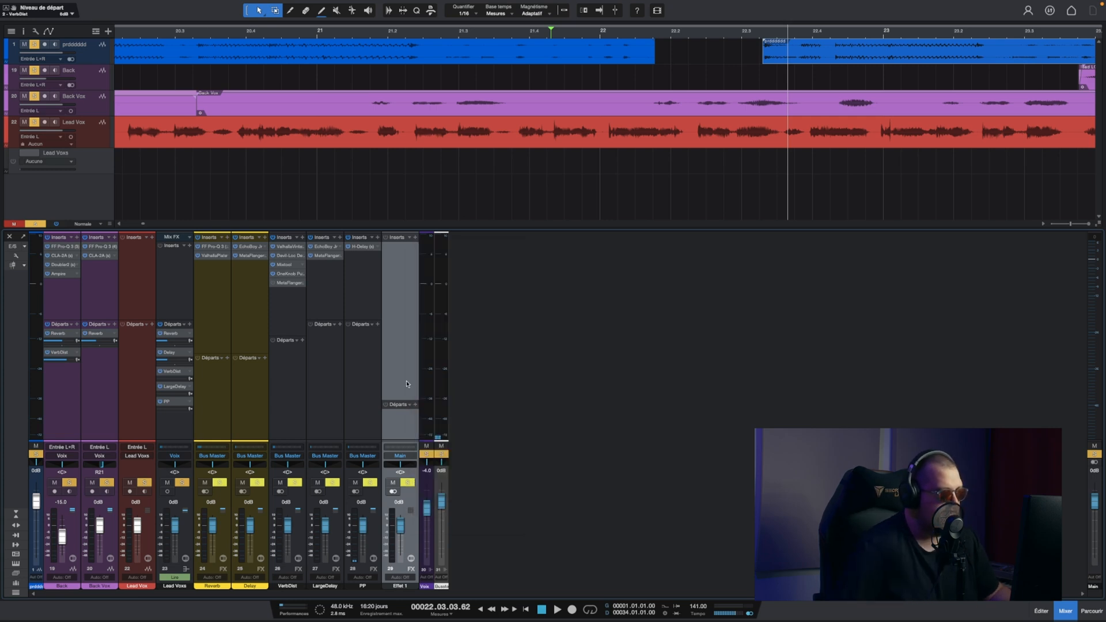
# Step: Send Lead Voxs to Effet 1, and automate the send level up from about beat 22.1 until between beats 22.3 and 22.4
pyautogui.click(190, 325)
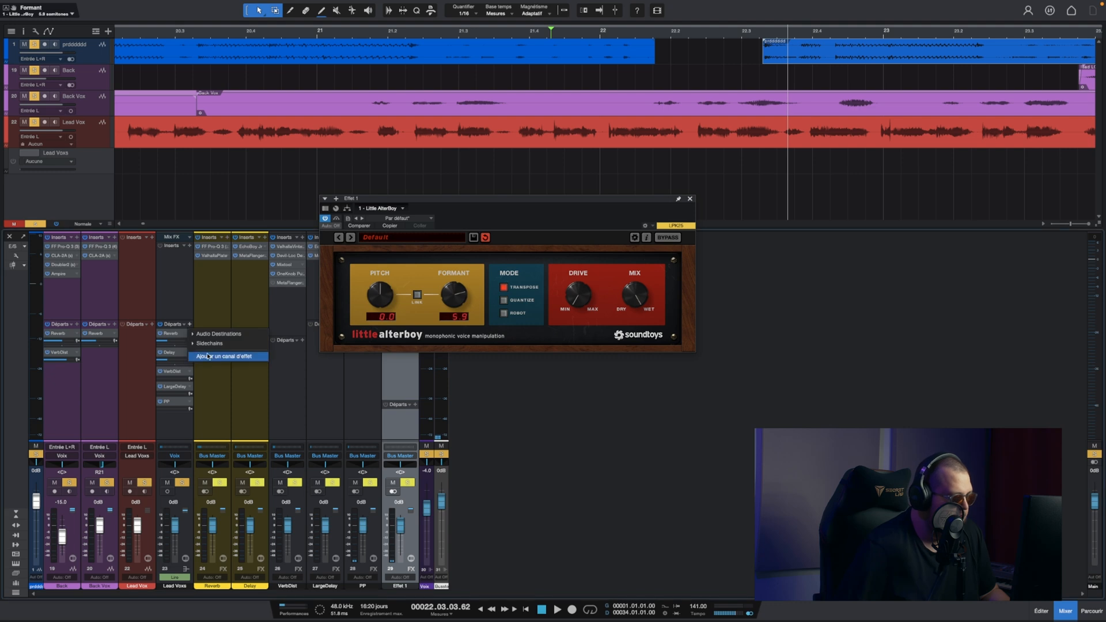
pyautogui.click(199, 438)
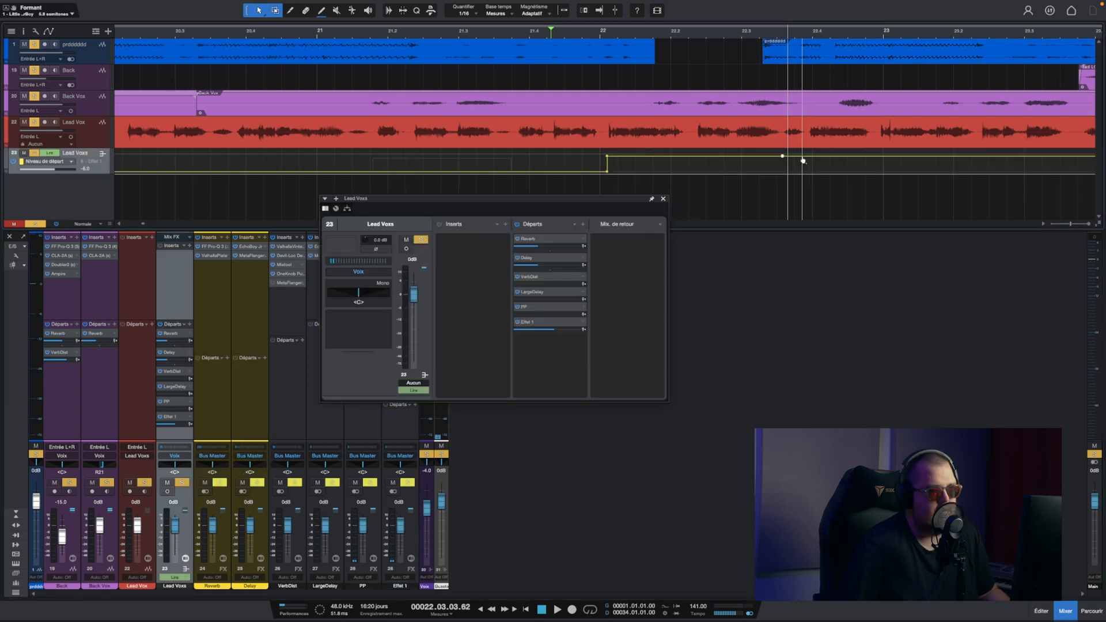
pyautogui.moveTo(803, 160); pyautogui.dragTo(784, 189)
pyautogui.press('space')
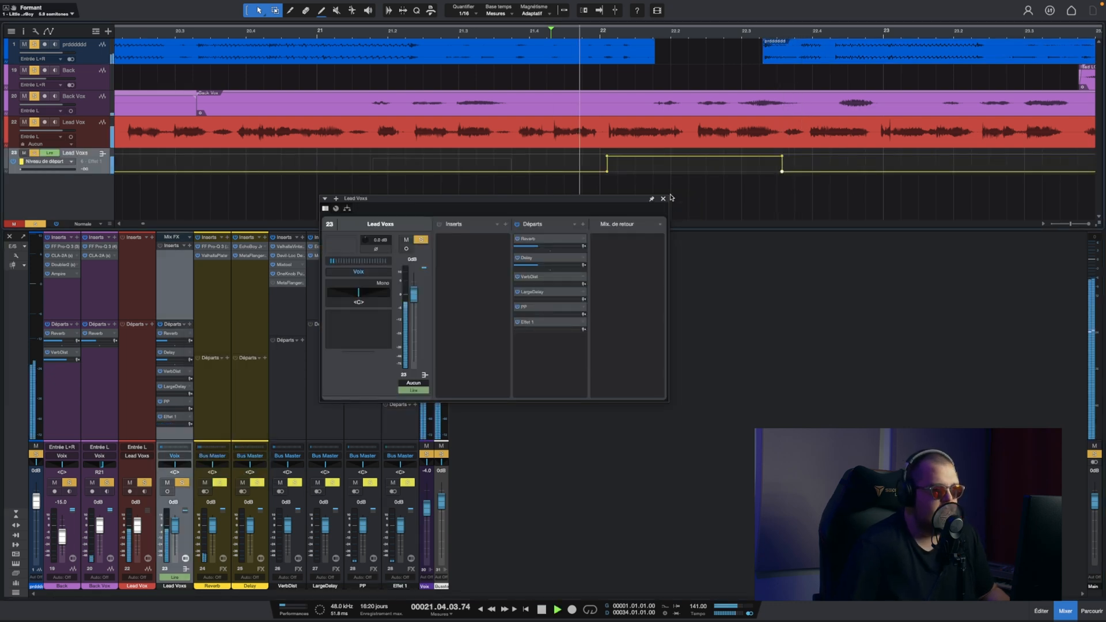
pyautogui.click(664, 199)
pyautogui.press('space')
# Step: Mute the prdddddd, Back and Back Vox tracks, and set Little AlterBoy's formant to -12 semitones during playback
pyautogui.click(34, 45)
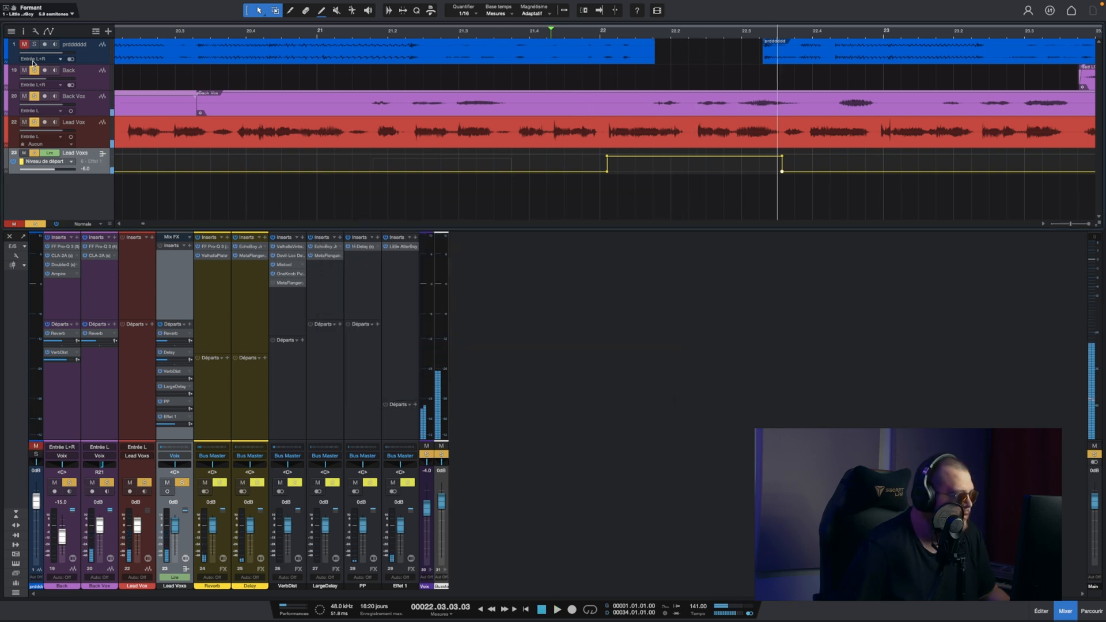
pyautogui.click(34, 95)
pyautogui.press('space')
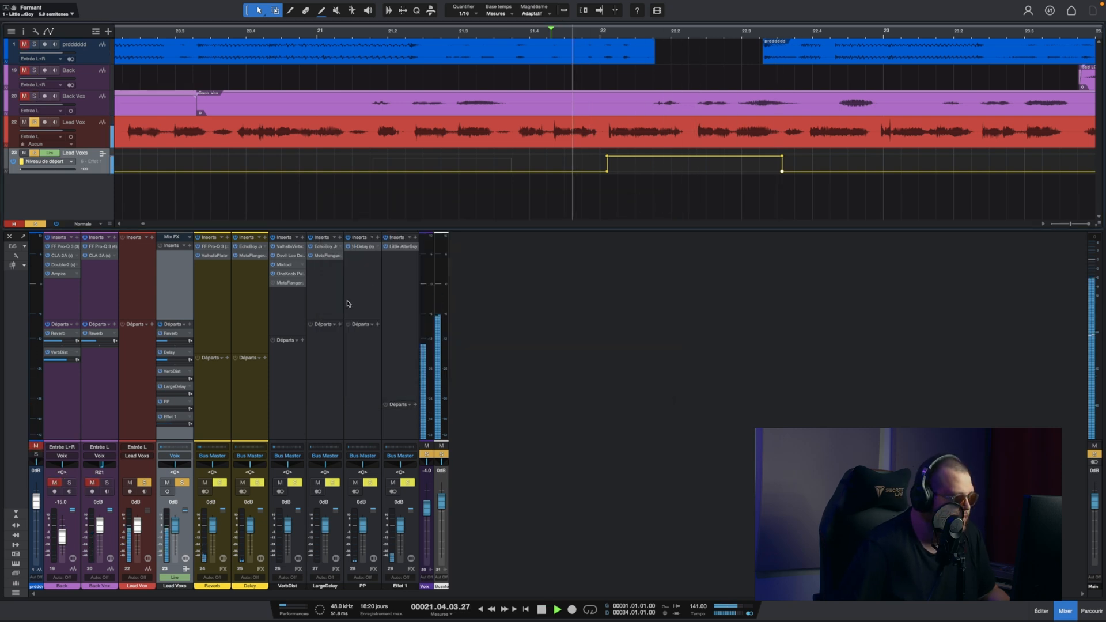
pyautogui.click(401, 247)
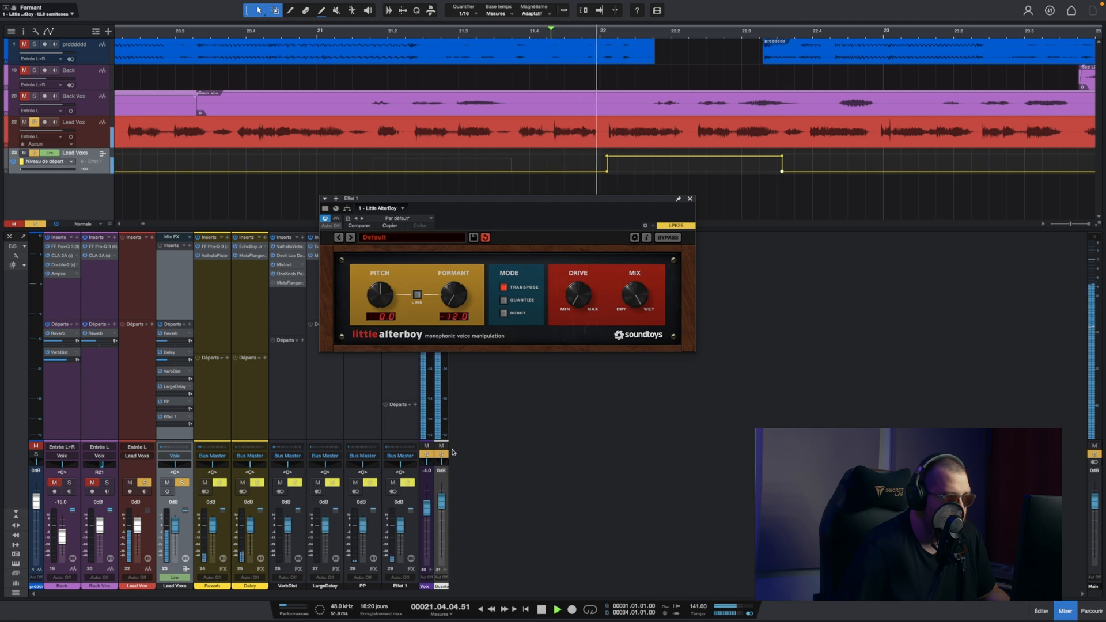
# Step: Shift the start of the Effet 1 send automation to the beginning of the instrumental gap, and play it back
pyautogui.moveTo(606, 171); pyautogui.dragTo(653, 182)
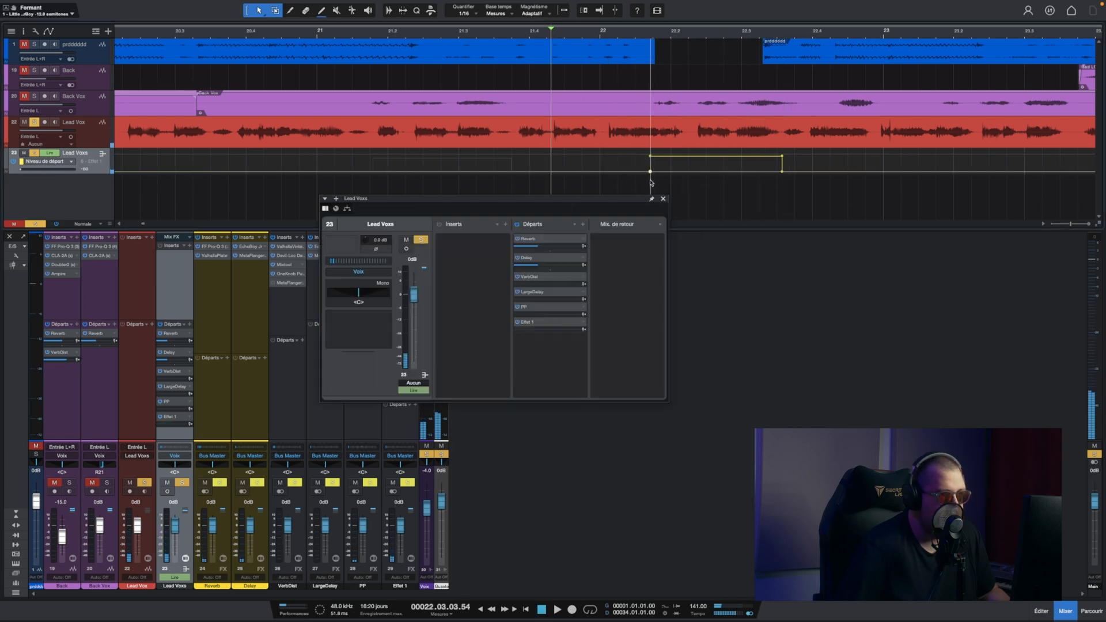
pyautogui.press('space')
pyautogui.click(663, 199)
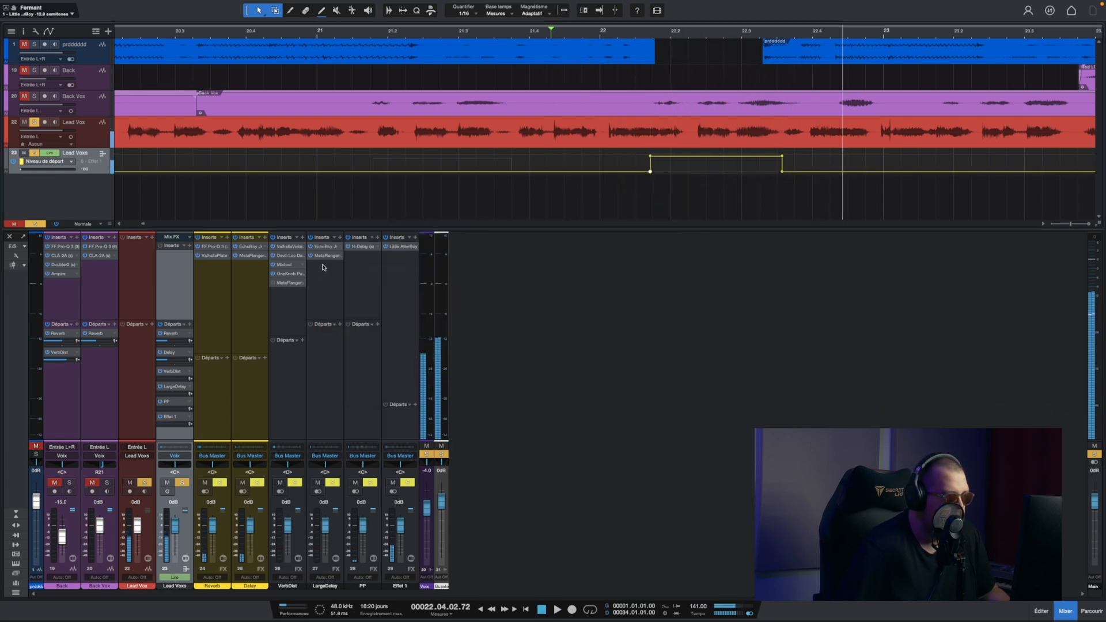
# Step: Set Little AlterBoy's pitch to -12 semitones
pyautogui.click(401, 247)
pyautogui.moveTo(390, 301); pyautogui.dragTo(529, 349)
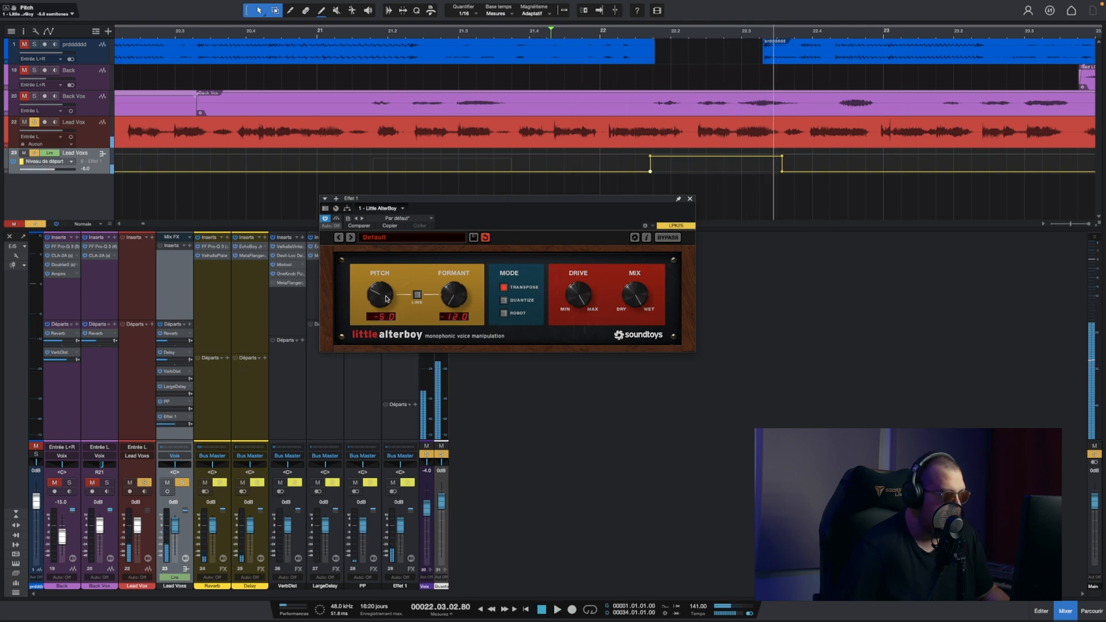
# Step: Set both raised points of the Effet 1 send automation to -17.5 dB and play the passage
pyautogui.rightClick(174, 426)
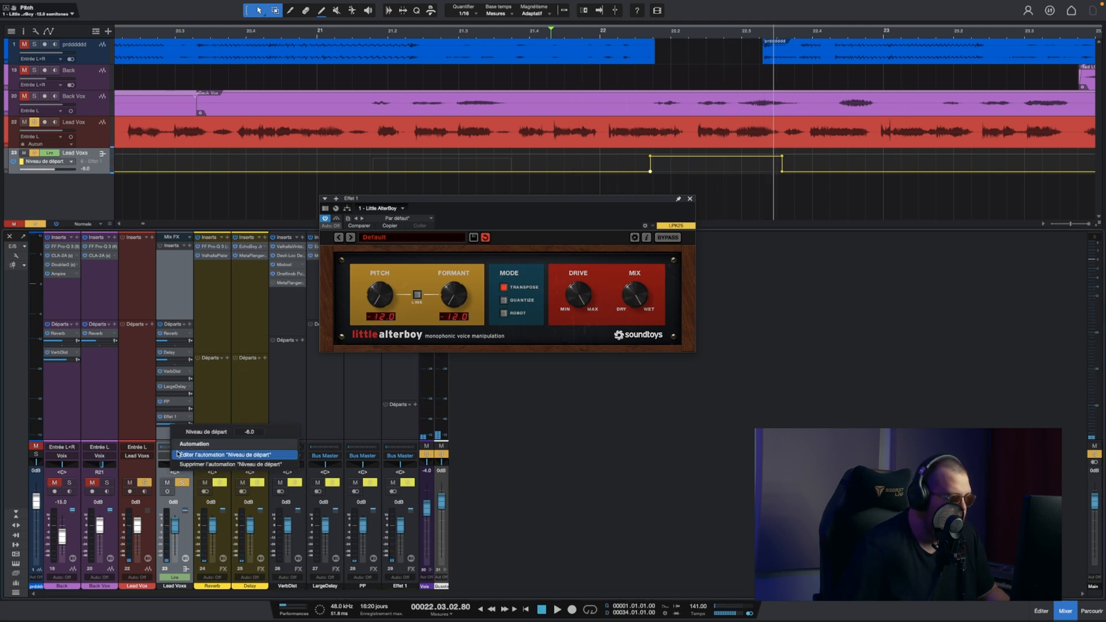
pyautogui.click(197, 455)
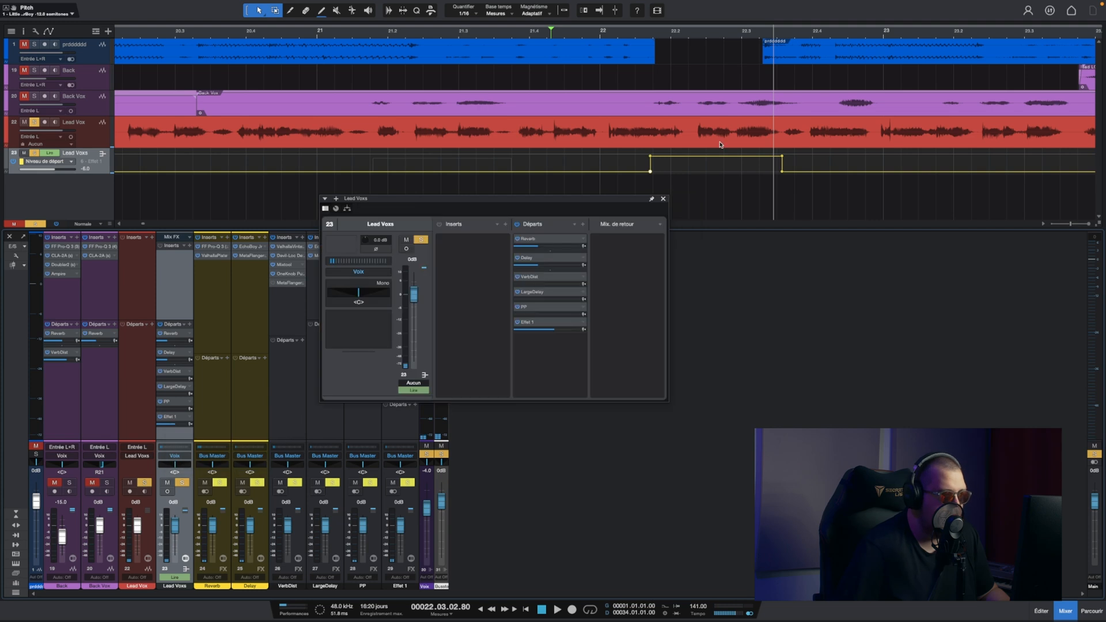
pyautogui.rightClick(651, 157)
pyautogui.write('-17.5')
pyautogui.press('Return')
pyautogui.rightClick(782, 155)
pyautogui.write('-17.5')
pyautogui.press('Return')
pyautogui.click(663, 199)
pyautogui.press('space')
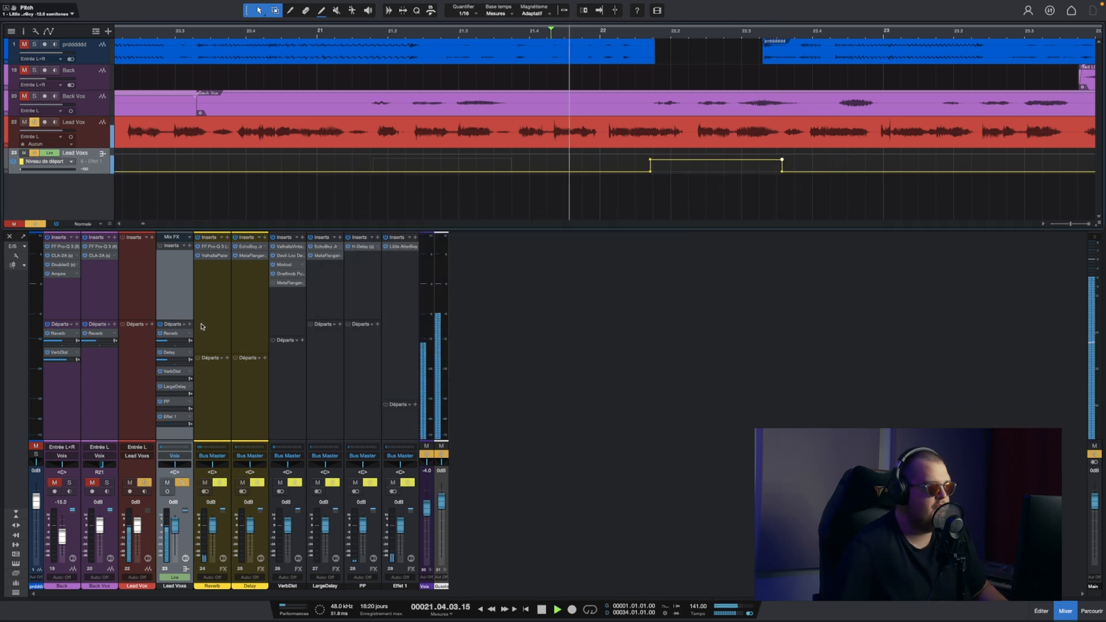
# Step: Raise Little AlterBoy's drive to about 5.2, and unmute the prdddddd instrumental and the Back channel
pyautogui.click(406, 247)
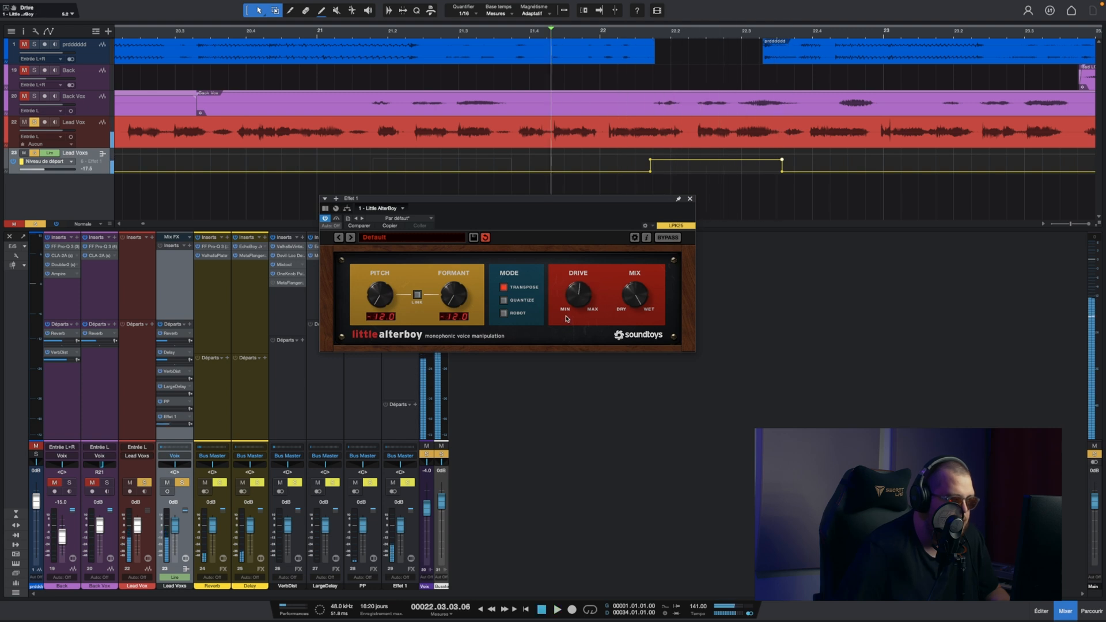
pyautogui.press('space')
pyautogui.click(36, 447)
pyautogui.click(54, 482)
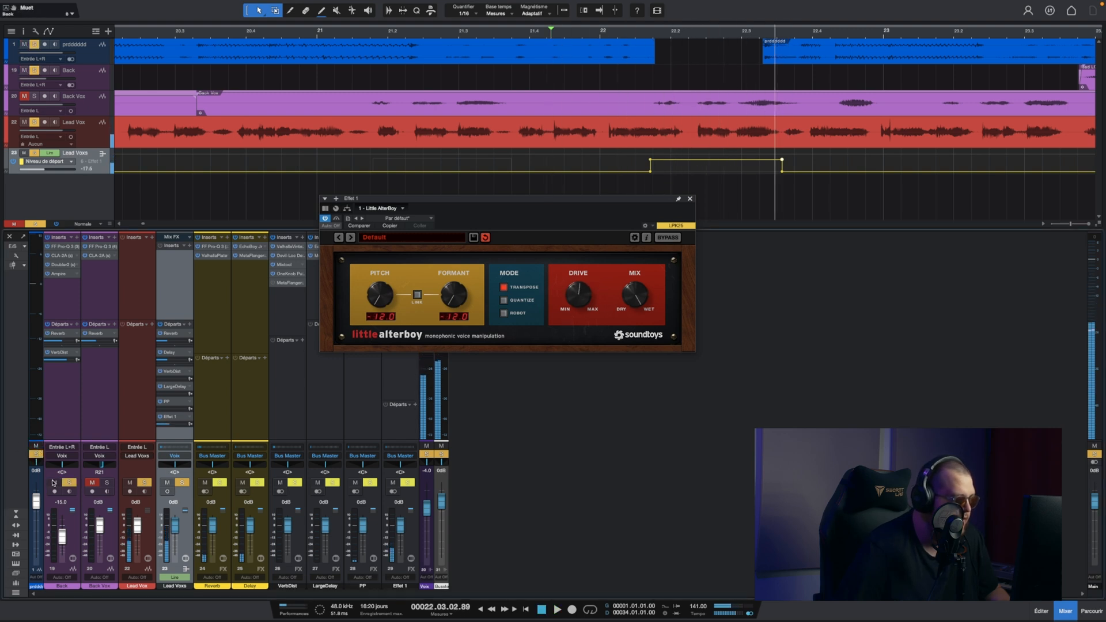
# Step: Play the passage, close Little AlterBoy, and hide the Effet 1 send automation on the Lead Voxs track
pyautogui.press('space')
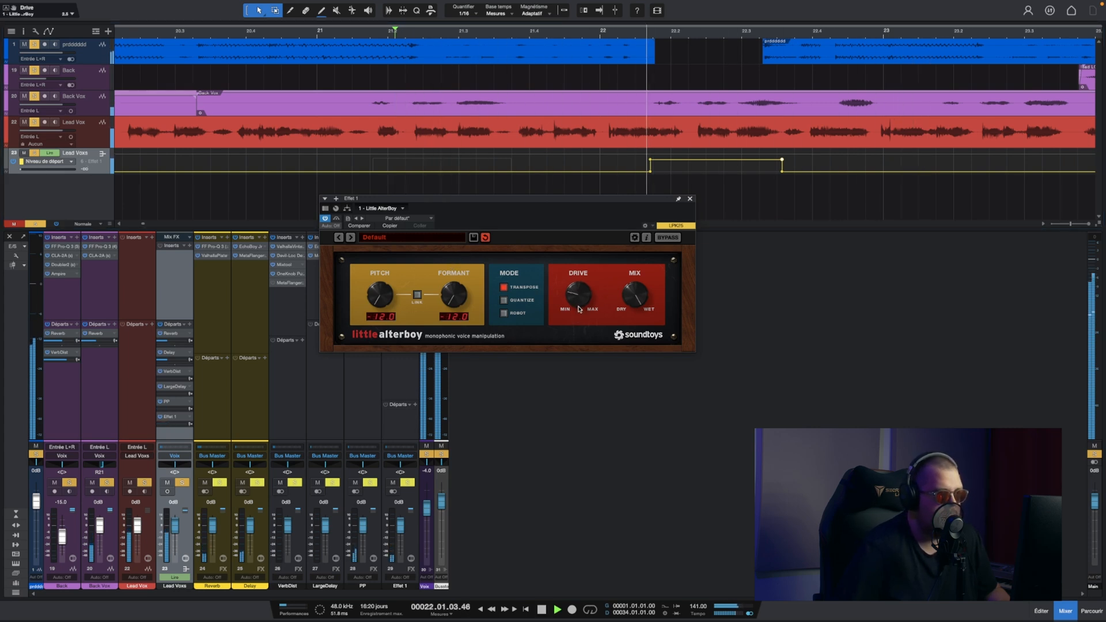
pyautogui.click(692, 199)
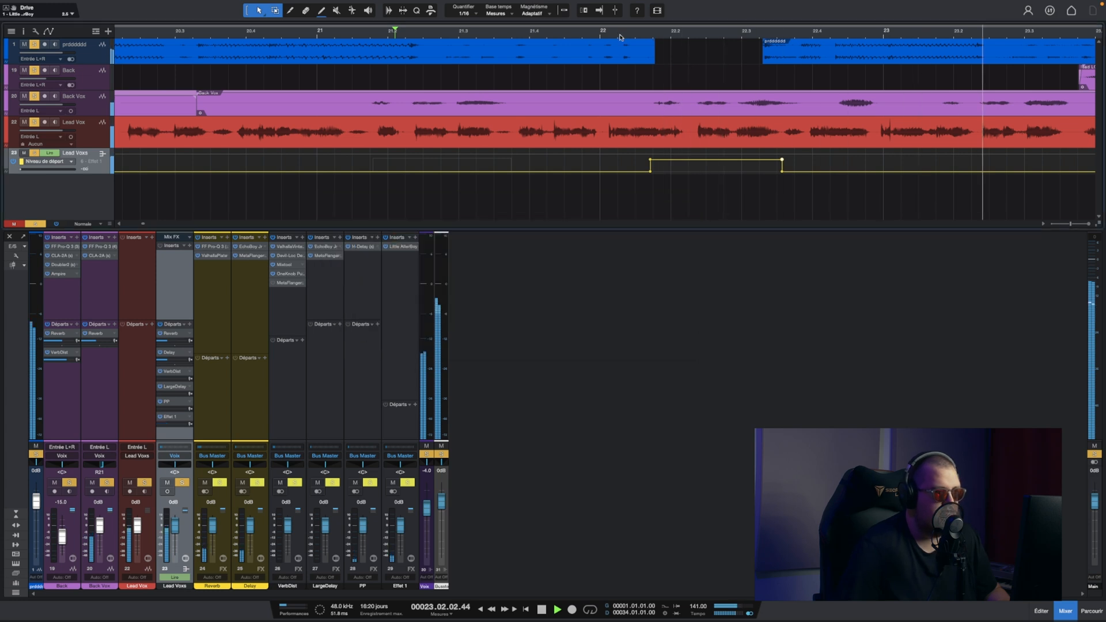
pyautogui.press('w')
pyautogui.press('w')
pyautogui.press('w')
pyautogui.press('w')
pyautogui.click(48, 162)
pyautogui.click(52, 170)
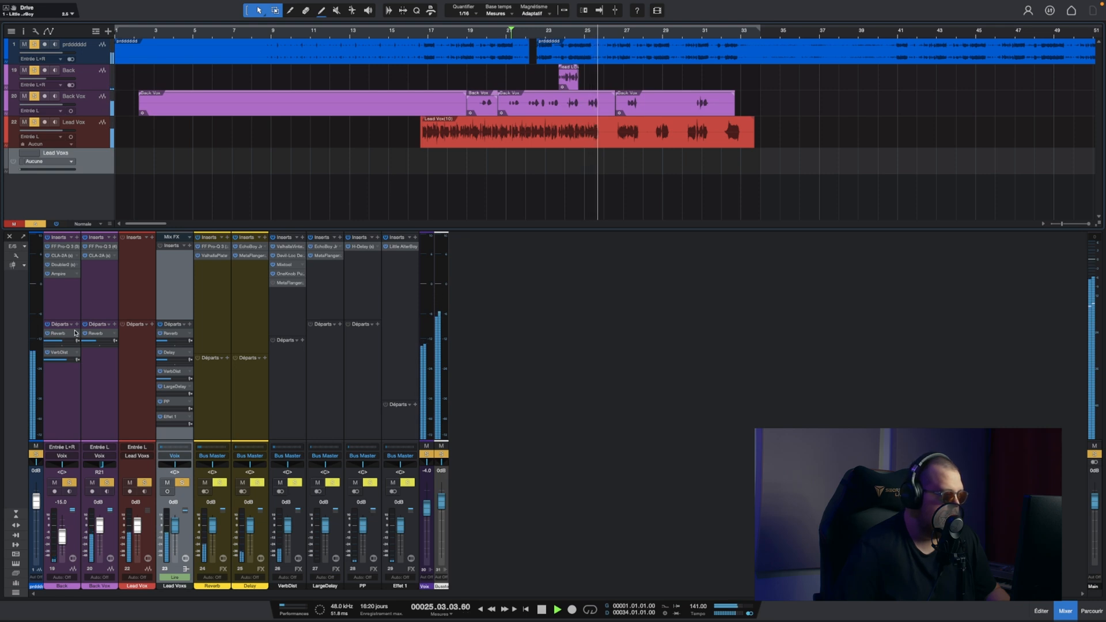
# Step: Set the Back channel's VerbDist send level to about -7 dB while listening through to the end of the vocals
pyautogui.moveTo(52, 362)
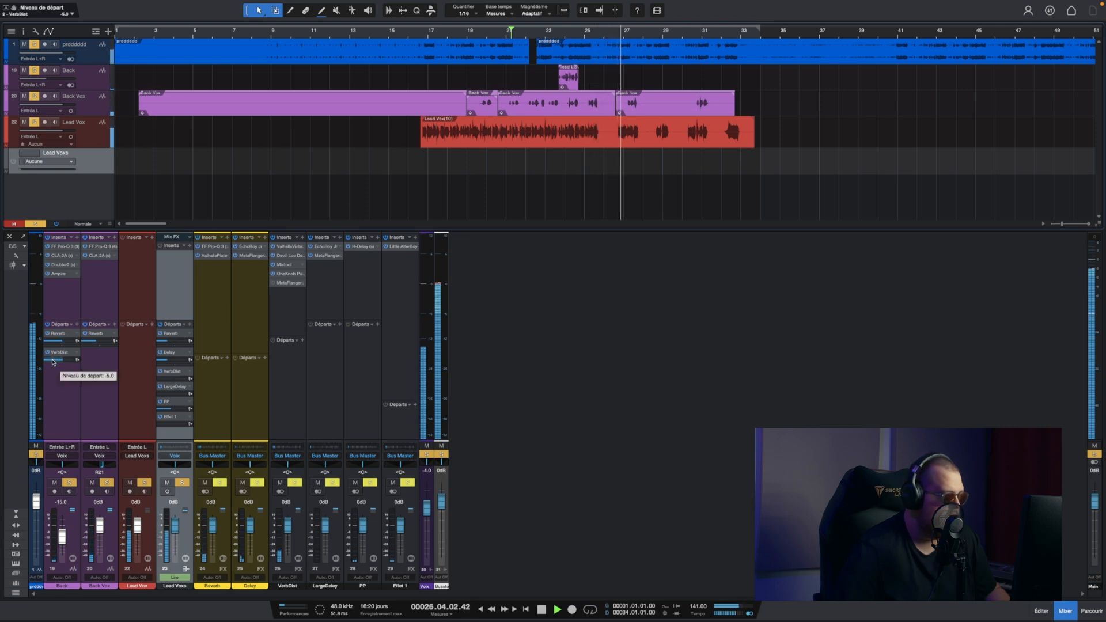
pyautogui.scroll(-1, 52, 362)
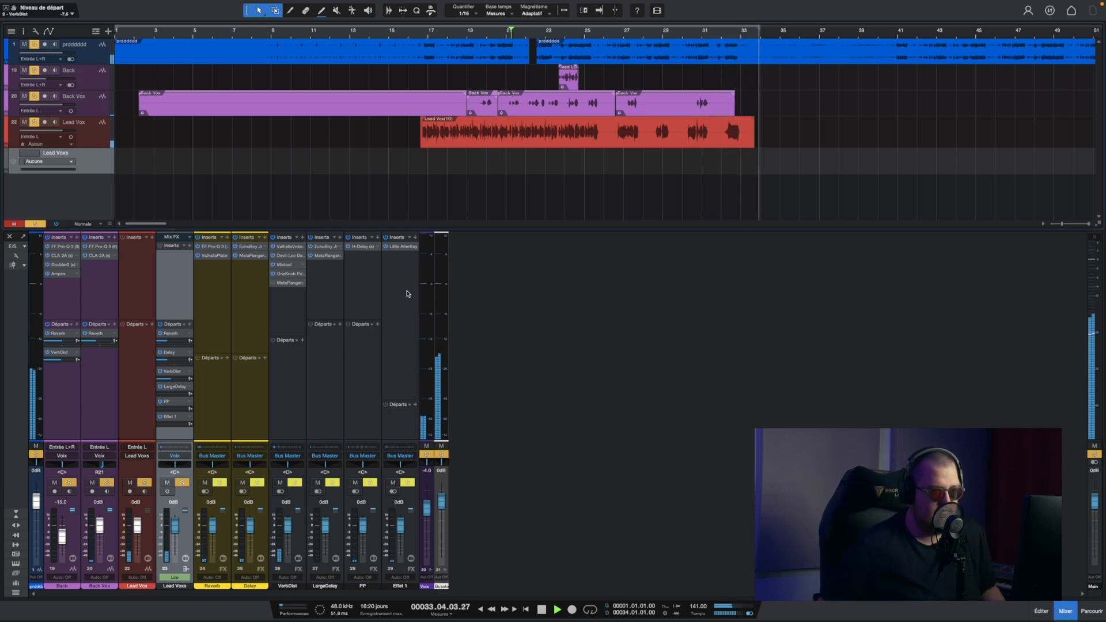
pyautogui.press('space')
# Step: Replay the end of the lead vocal and collapse the VerbDist channel to its narrow view in the mixer
pyautogui.click(272, 283)
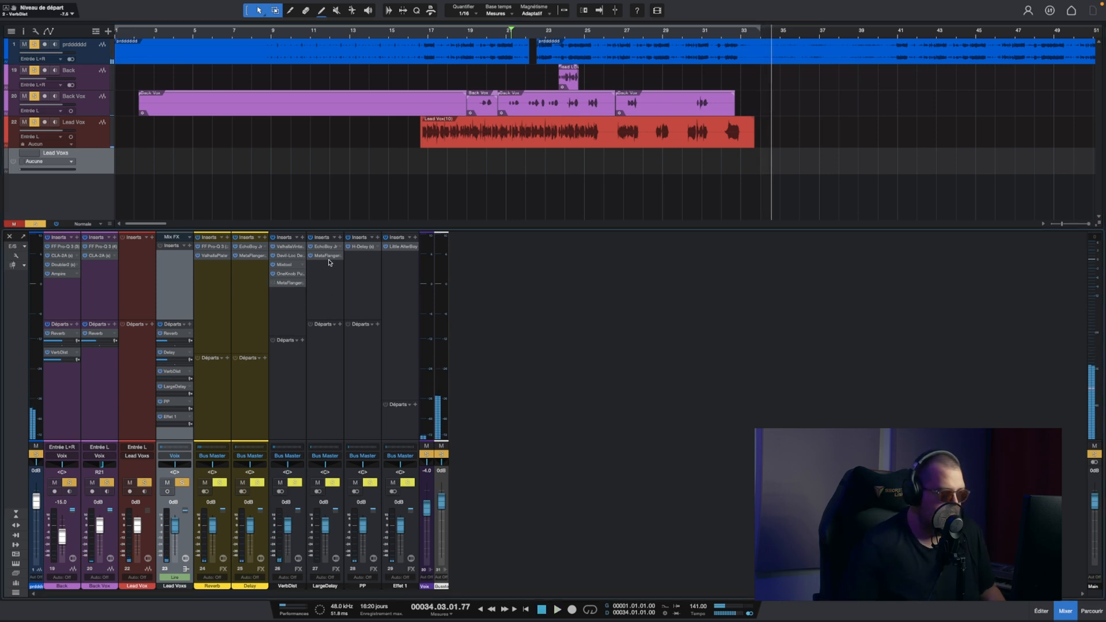
pyautogui.press('space')
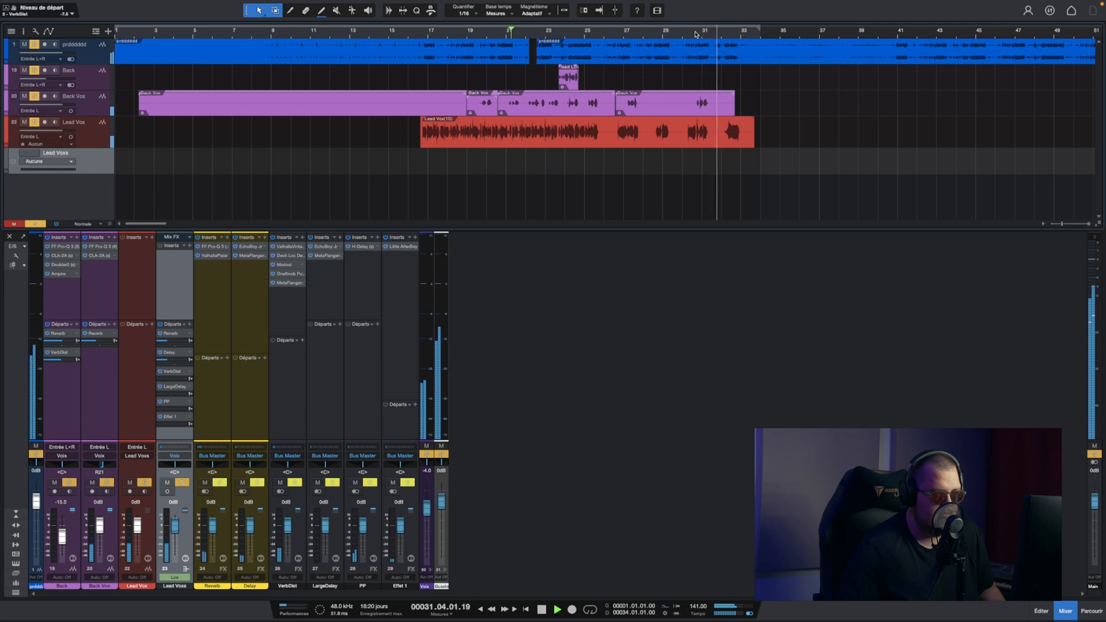
pyautogui.doubleClick(287, 290)
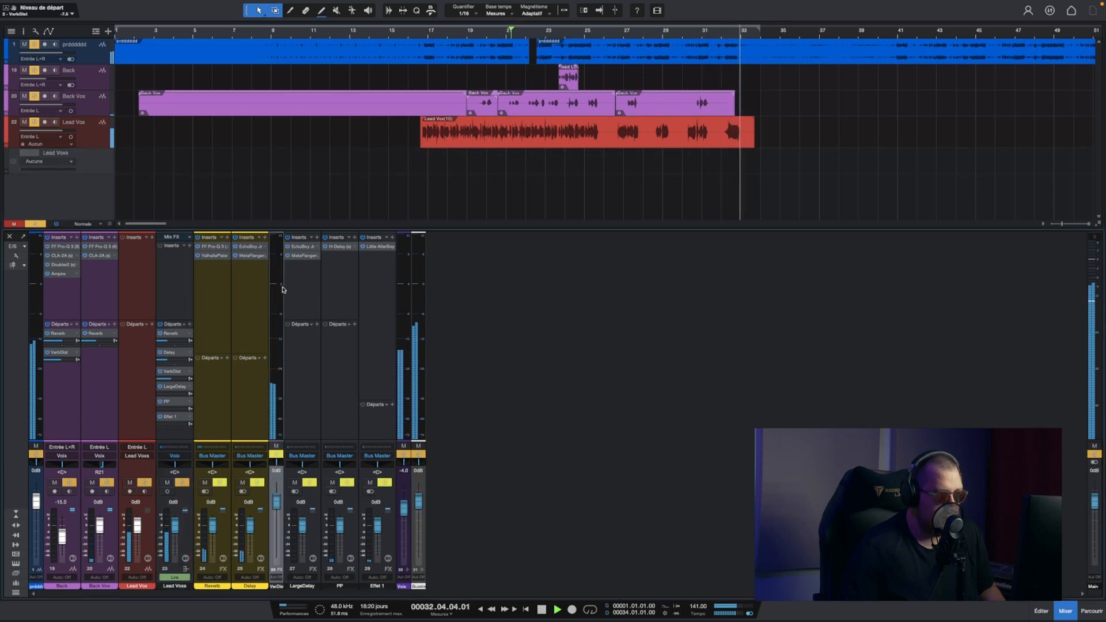